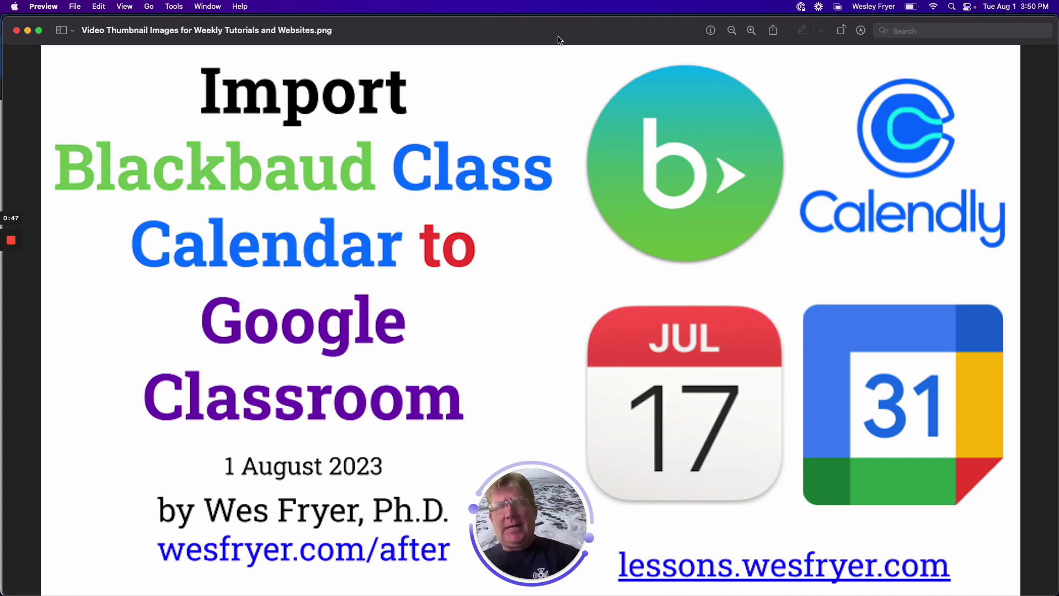
Switch to Chrome and show the 'Import Class Schedule Into Google Calendar' blog post.
{"action": "key", "text": "super+Tab"}
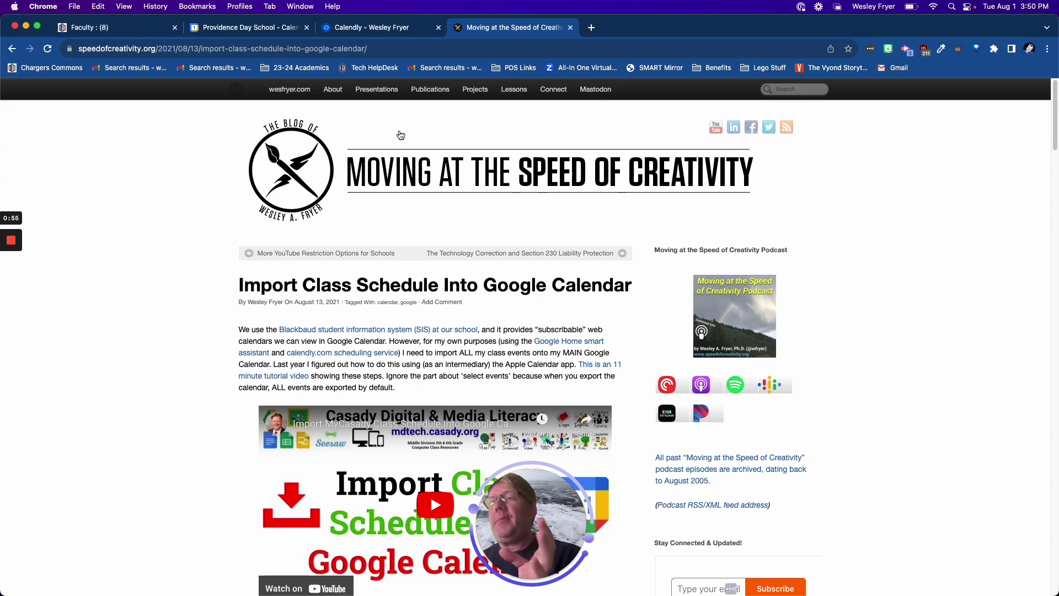
{"action": "left_click_drag", "start_coordinate": [544, 510], "coordinate": [95, 524]}
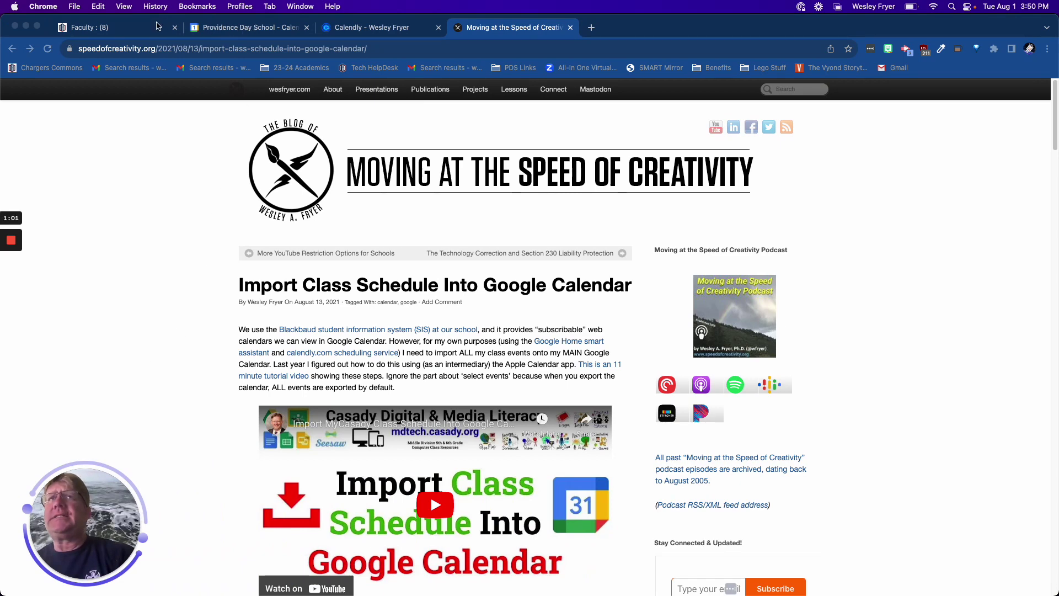
Open the Faculty portal calendar, preview September, then settle back on August 2023.
{"action": "left_click", "coordinate": [158, 25]}
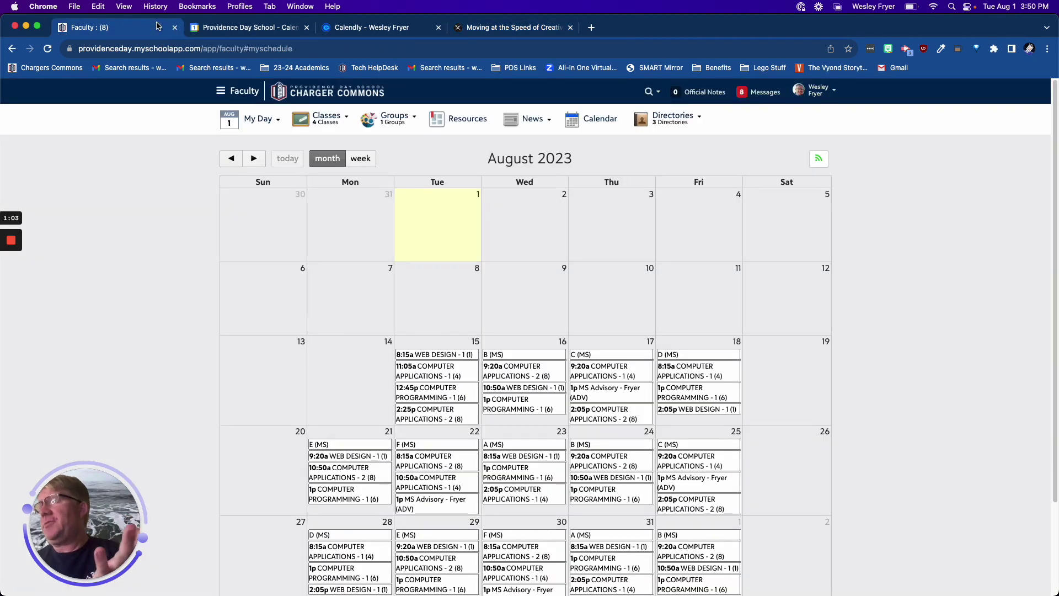
{"action": "left_click", "coordinate": [255, 160]}
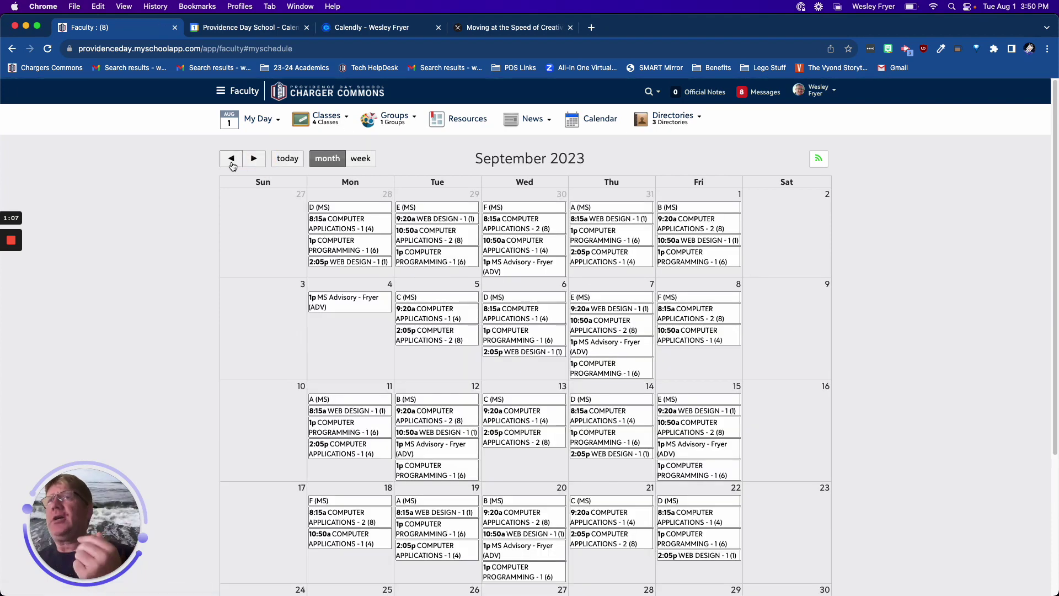
{"action": "left_click", "coordinate": [230, 159]}
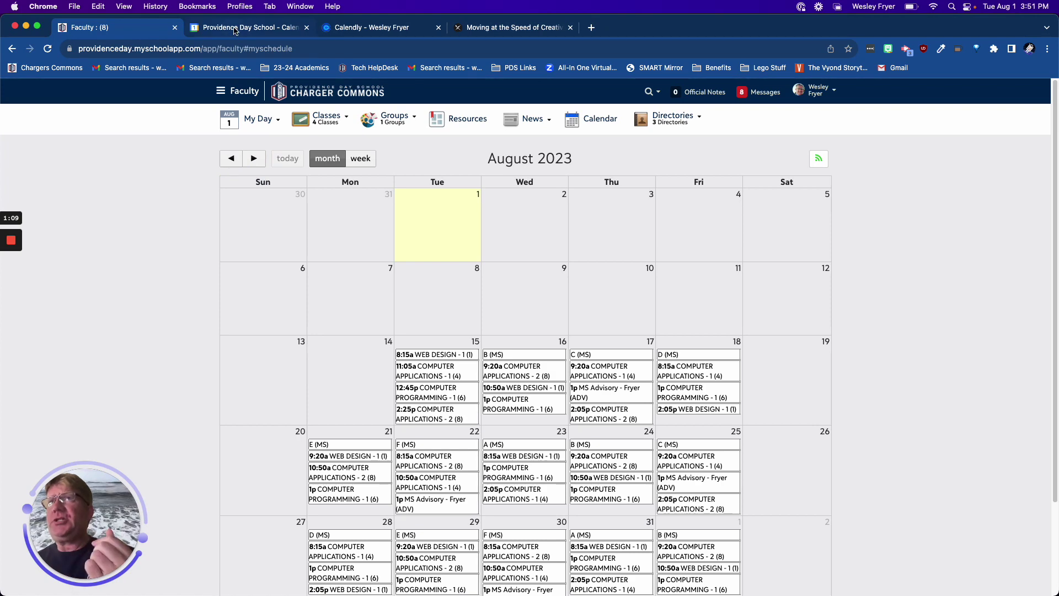
Open Calendly's 15 Minute Meeting and show available times for Tuesday, August 15.
{"action": "left_click", "coordinate": [234, 31]}
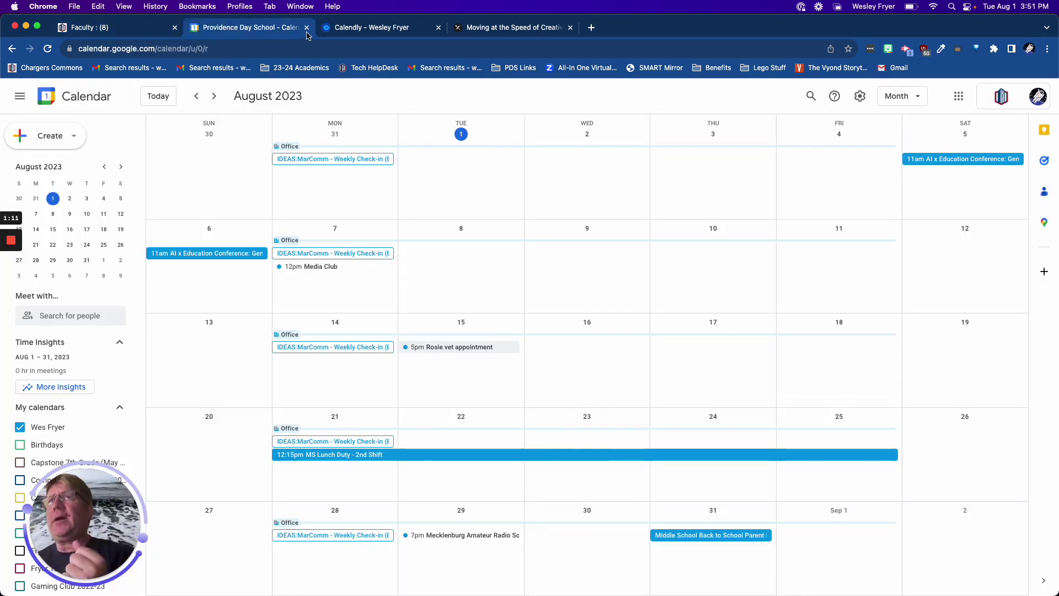
{"action": "left_click", "coordinate": [342, 31]}
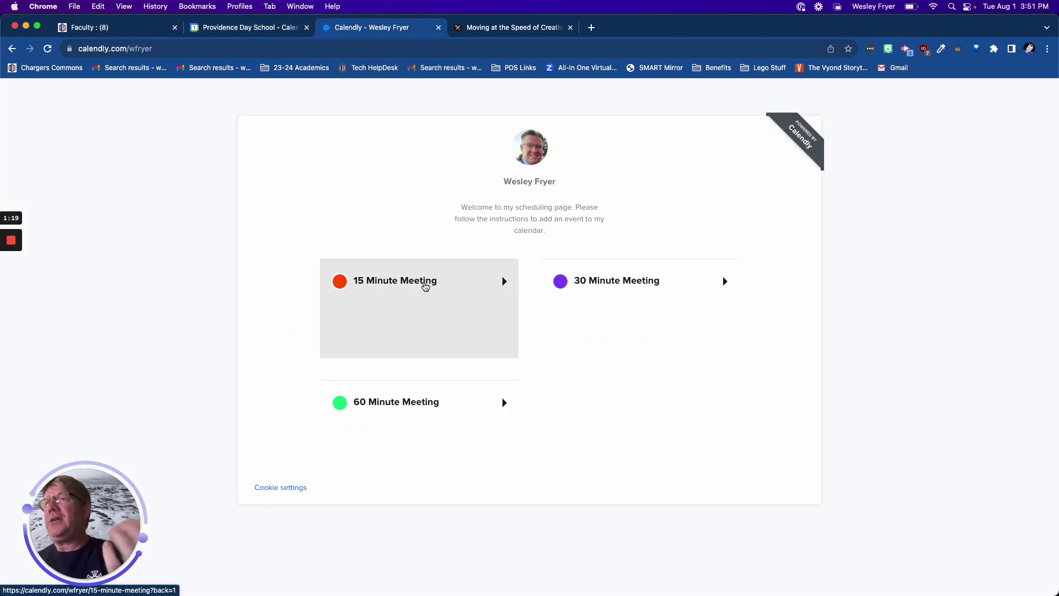
{"action": "left_click", "coordinate": [426, 286]}
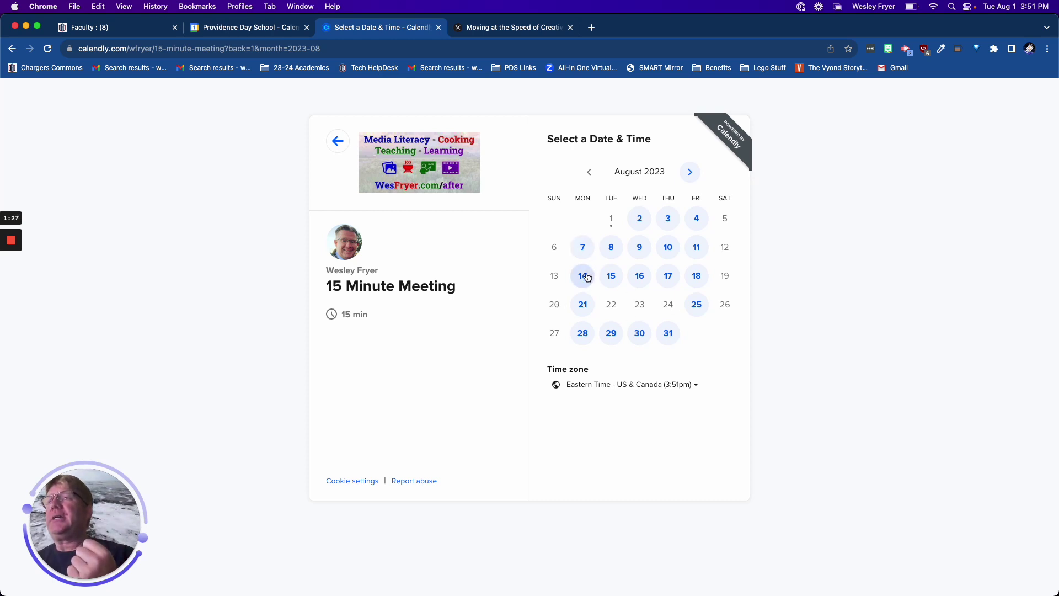
{"action": "left_click", "coordinate": [611, 276]}
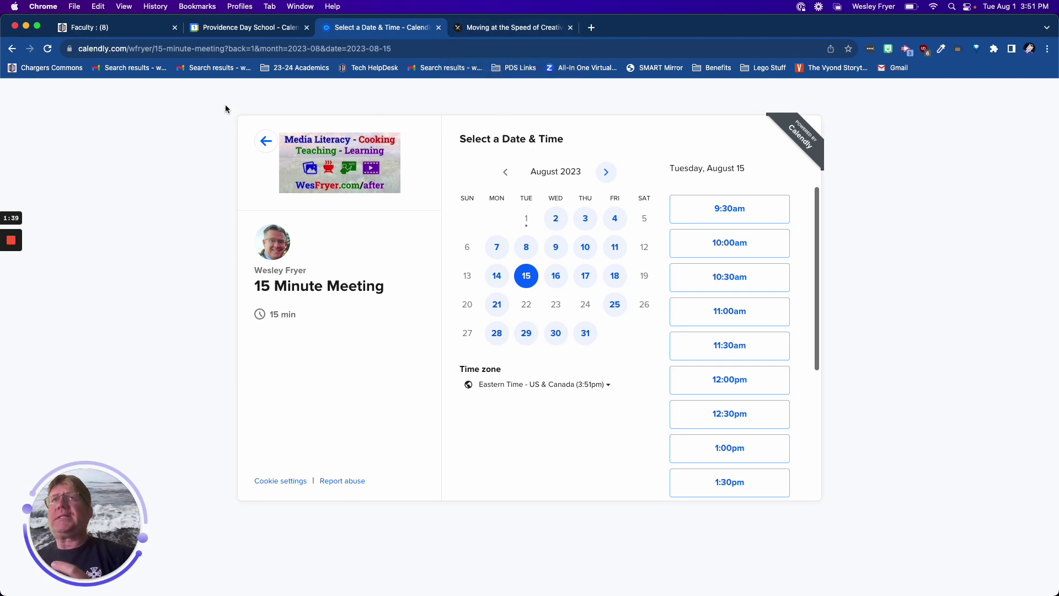
Open Schedule & Performance in month view and reveal the calendar's feed links.
{"action": "left_click", "coordinate": [126, 27]}
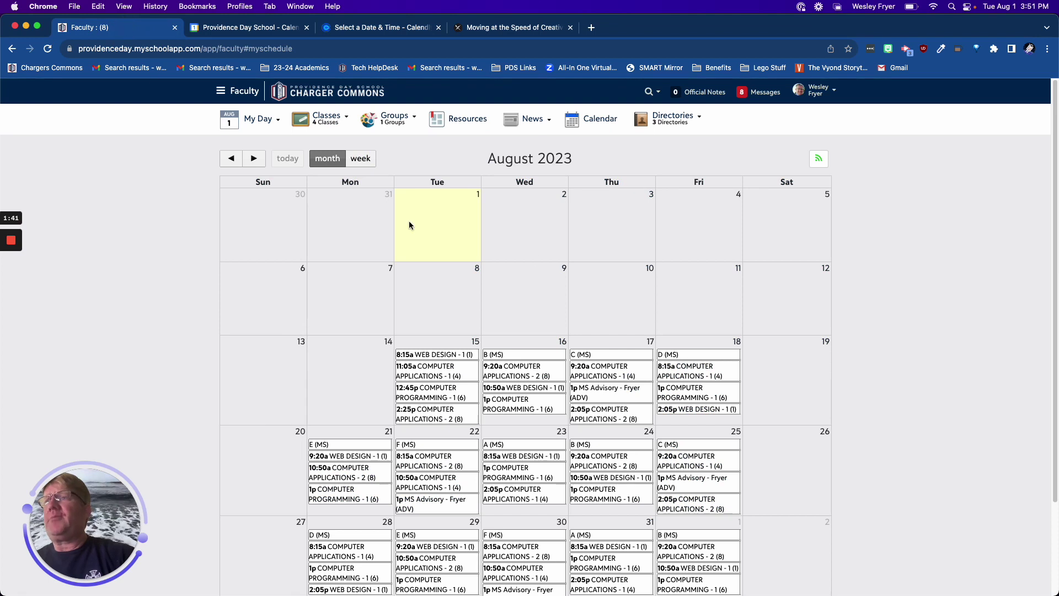
{"action": "mouse_move", "coordinate": [265, 118]}
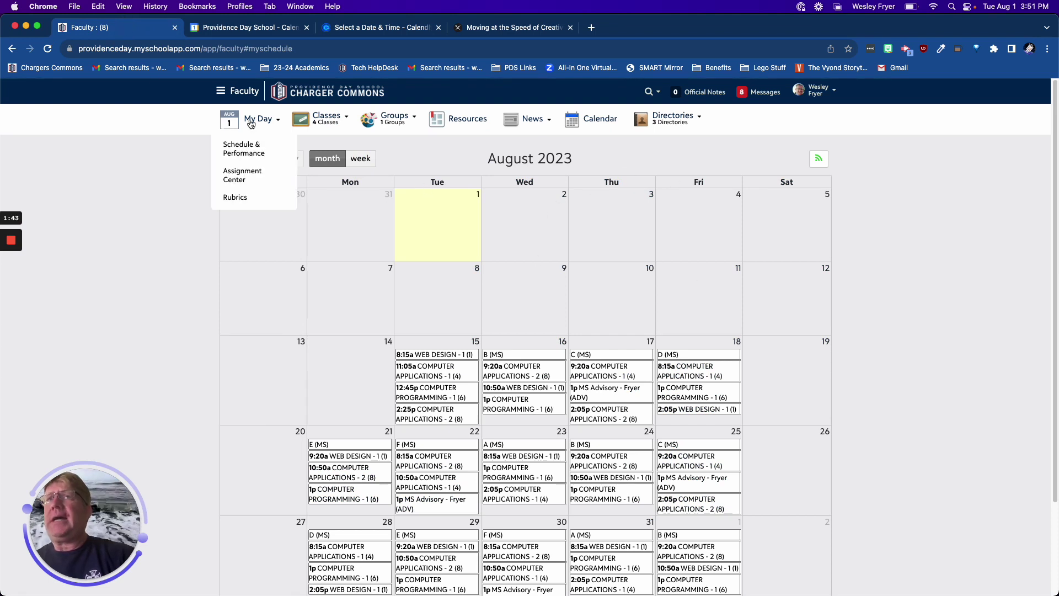
{"action": "left_click", "coordinate": [259, 154]}
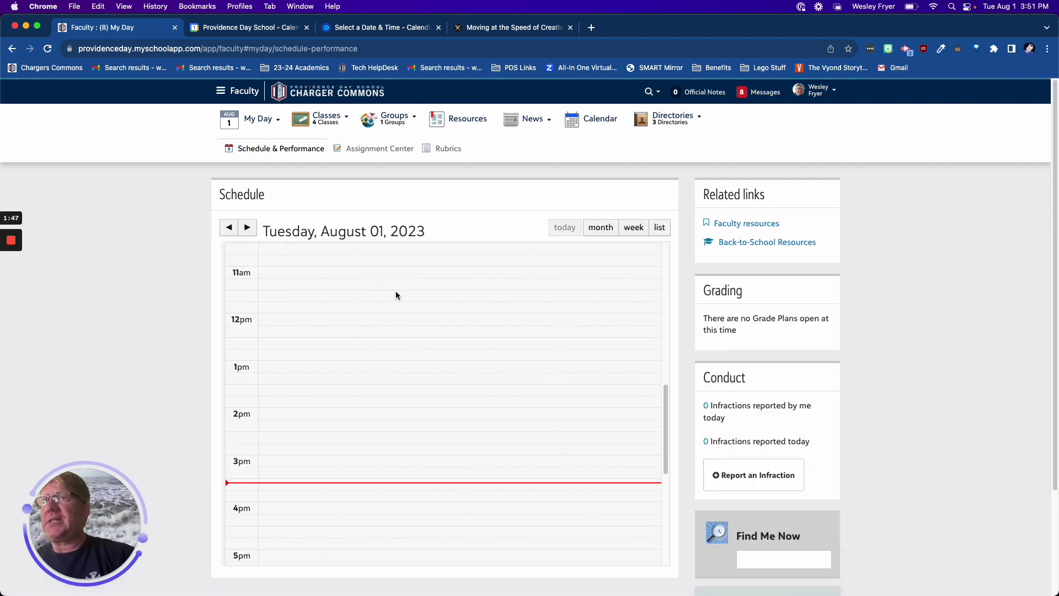
{"action": "left_click", "coordinate": [604, 228]}
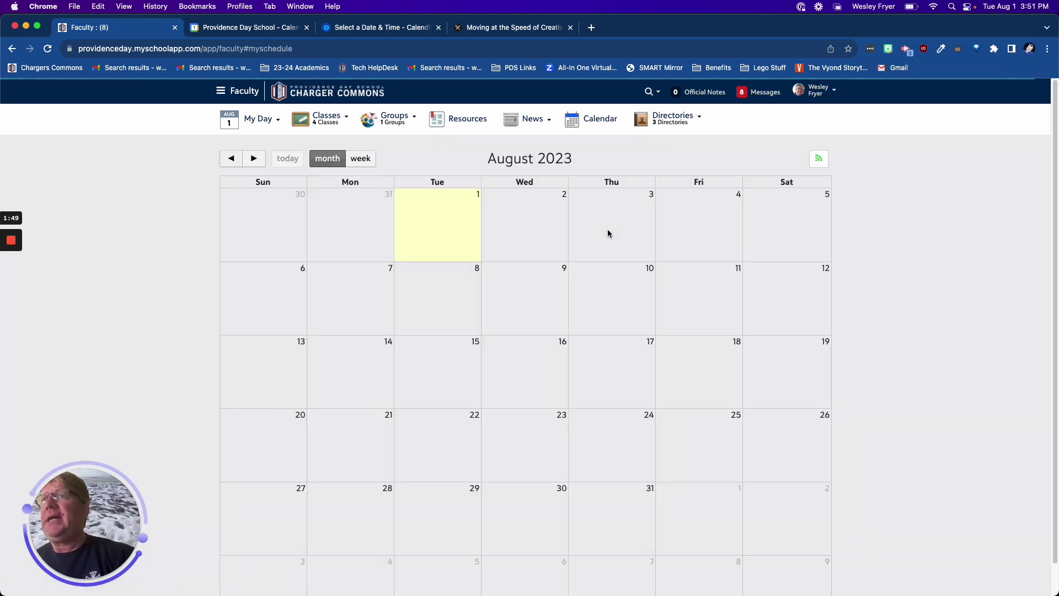
{"action": "left_click", "coordinate": [818, 161]}
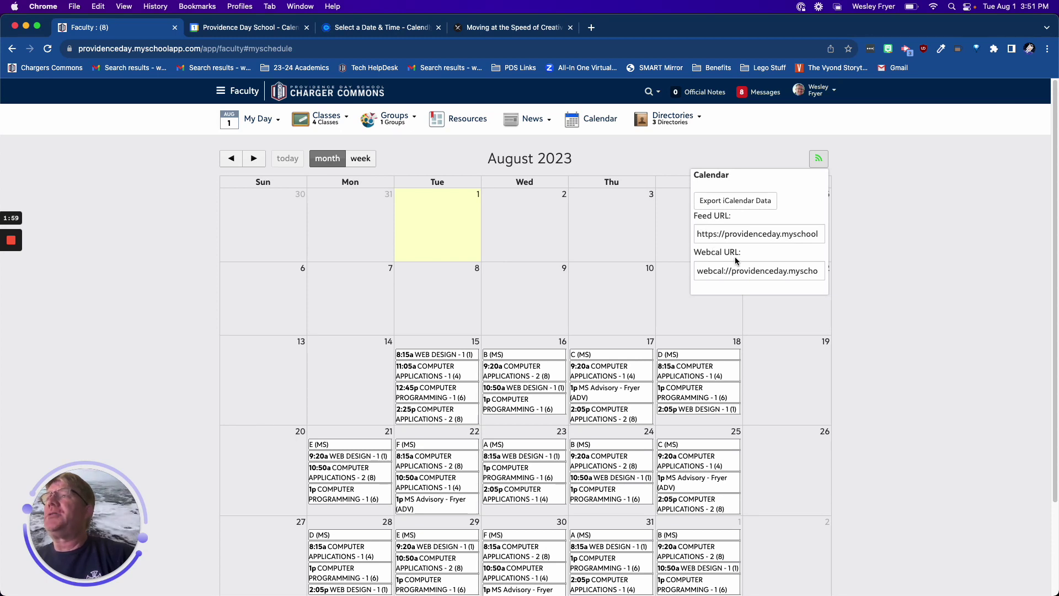
Copy the Webcal subscription URL and switch to Apple Calendar.
{"action": "left_click", "coordinate": [736, 276]}
{"action": "triple_click", "coordinate": [734, 276]}
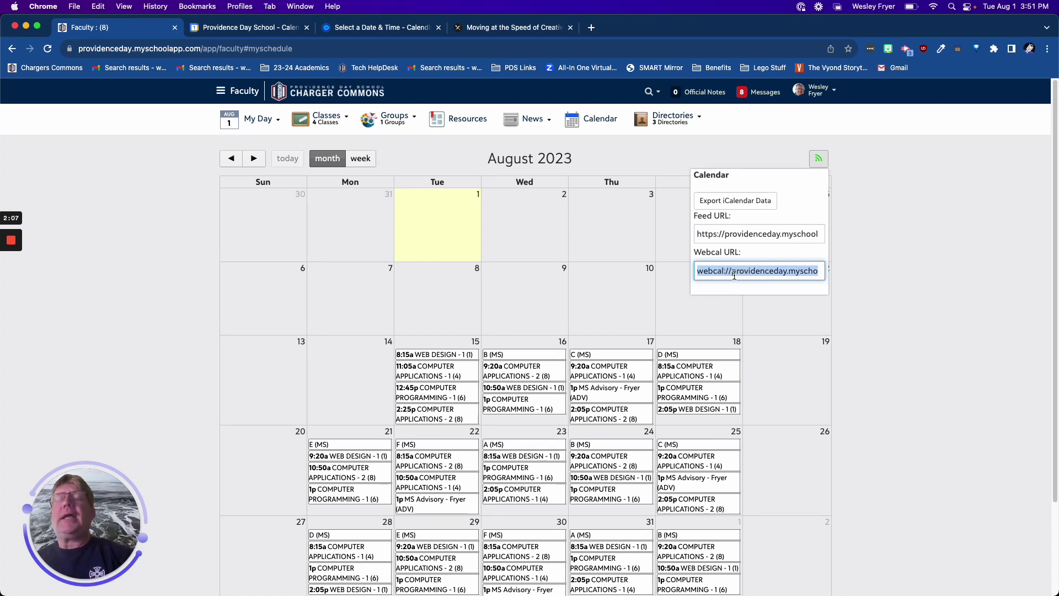
{"action": "key", "text": "super+Tab"}
{"action": "key", "text": "super+Tab"}
{"action": "key", "text": "super+Tab"}
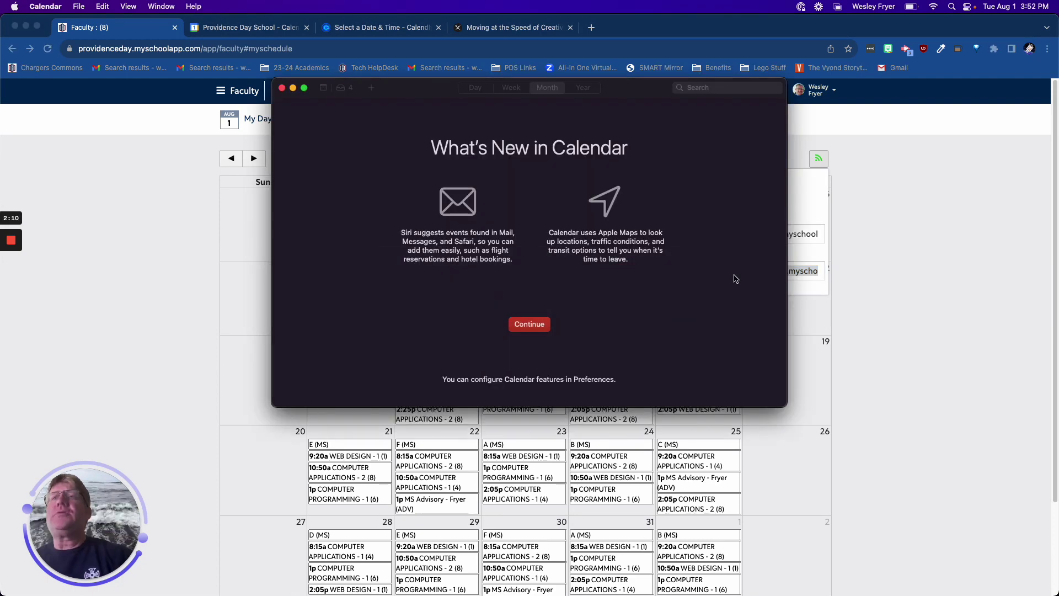
Dismiss What's New, maximize the Calendar window and show the calendars sidebar.
{"action": "left_click", "coordinate": [531, 324]}
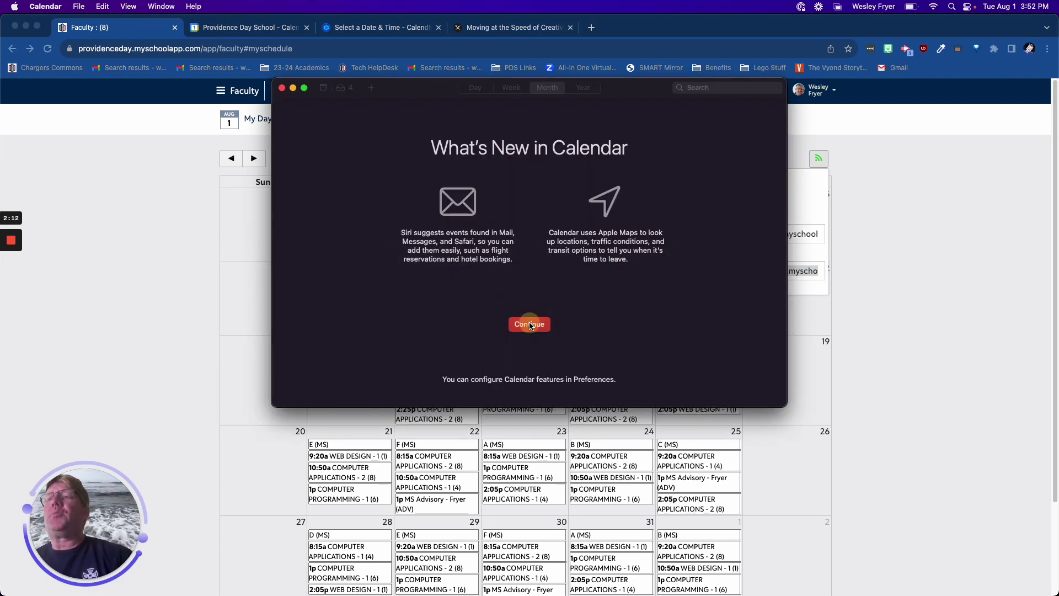
{"action": "double_click", "coordinate": [638, 91]}
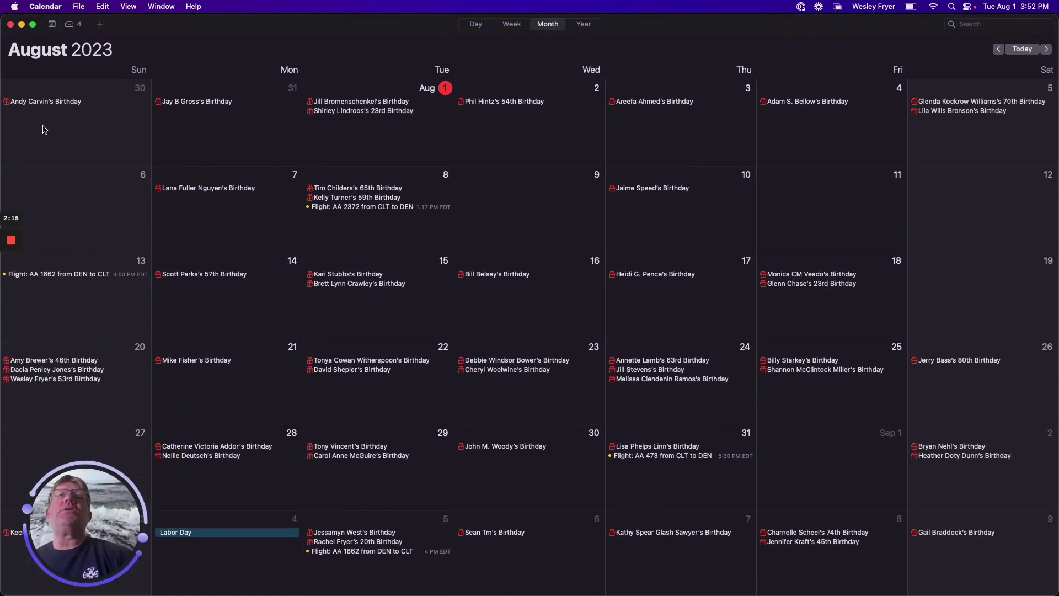
{"action": "left_click", "coordinate": [53, 24]}
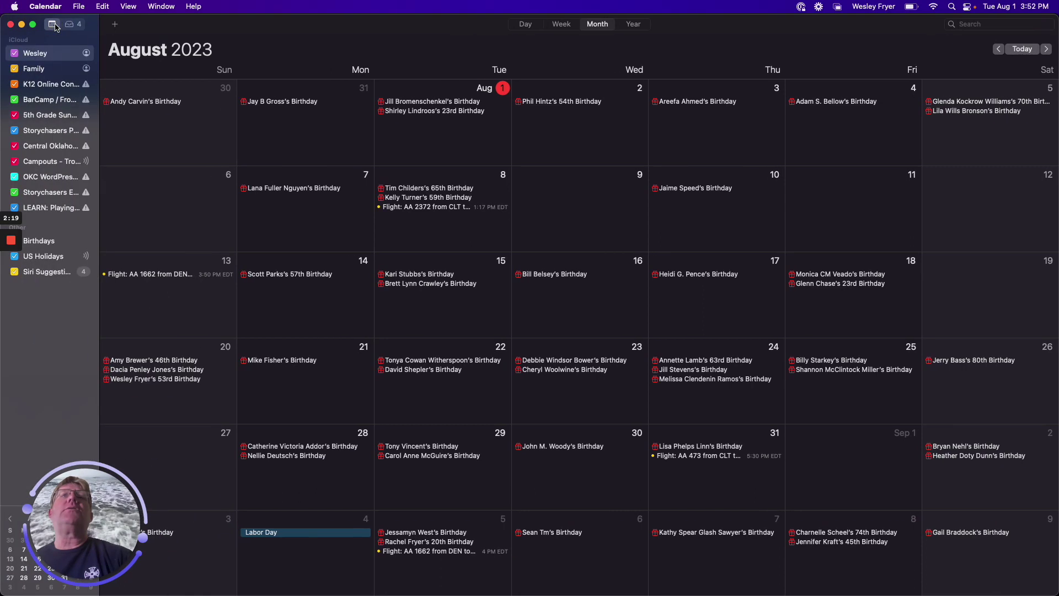
Uncheck K12 Online, BarCamp, 5th Grade, Storychasers, Central Oklahoma, Campouts, OKC WordPress and LEARN calendars.
{"action": "left_click", "coordinate": [14, 84]}
{"action": "left_click", "coordinate": [14, 99]}
{"action": "left_click", "coordinate": [14, 114]}
{"action": "left_click", "coordinate": [15, 130]}
{"action": "left_click", "coordinate": [14, 146]}
{"action": "left_click", "coordinate": [15, 161]}
{"action": "left_click", "coordinate": [15, 176]}
{"action": "left_click", "coordinate": [15, 192]}
{"action": "left_click", "coordinate": [15, 145]}
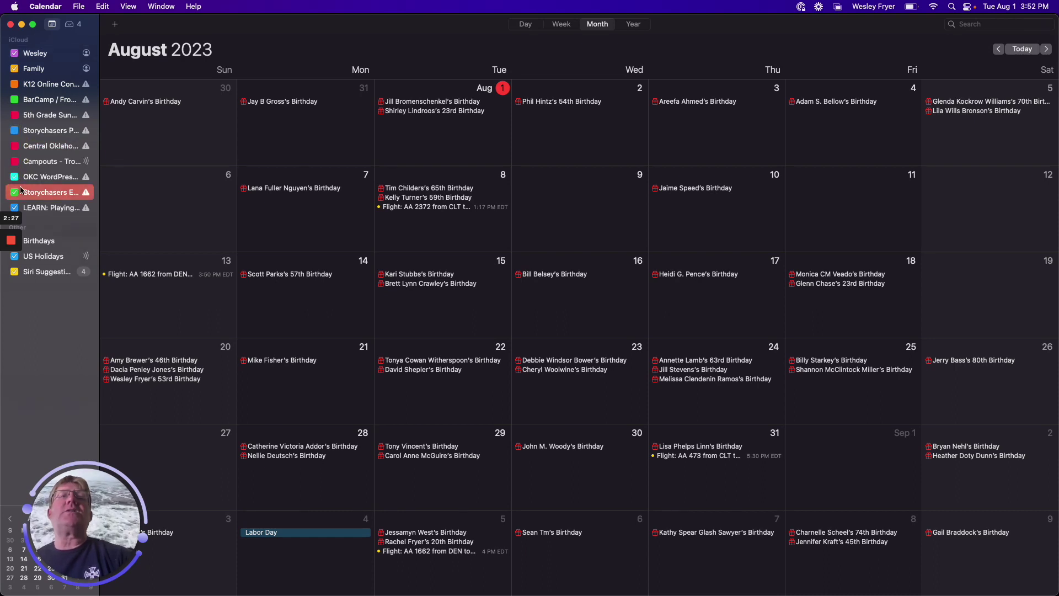
{"action": "mouse_move", "coordinate": [24, 215]}
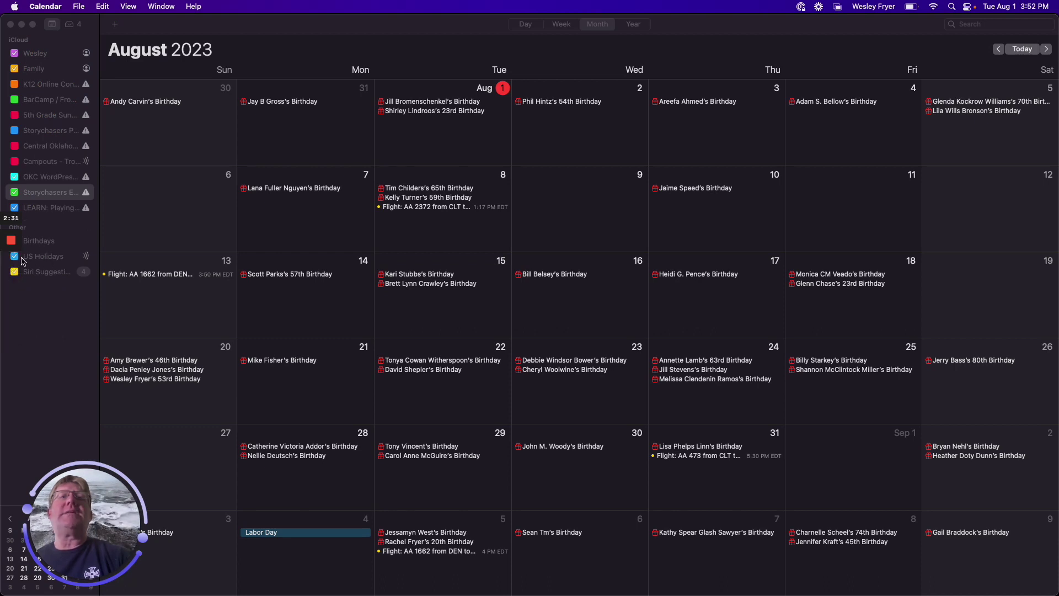
{"action": "left_click", "coordinate": [15, 203]}
Hide the Birthdays, US Holidays and Siri Suggestions calendars, then re-maximize the window.
{"action": "mouse_move", "coordinate": [12, 265]}
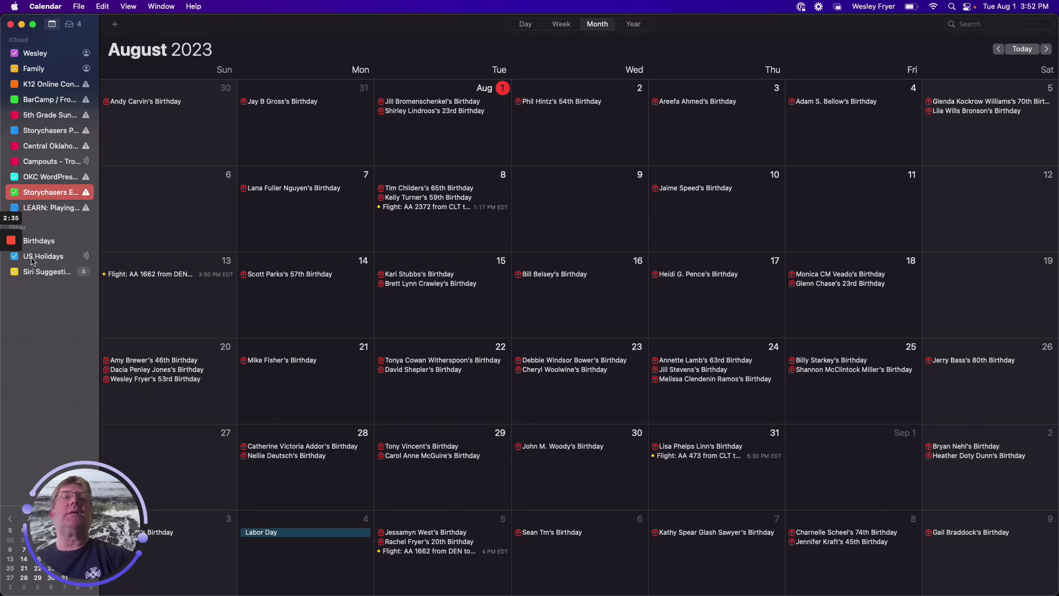
{"action": "left_click", "coordinate": [22, 259]}
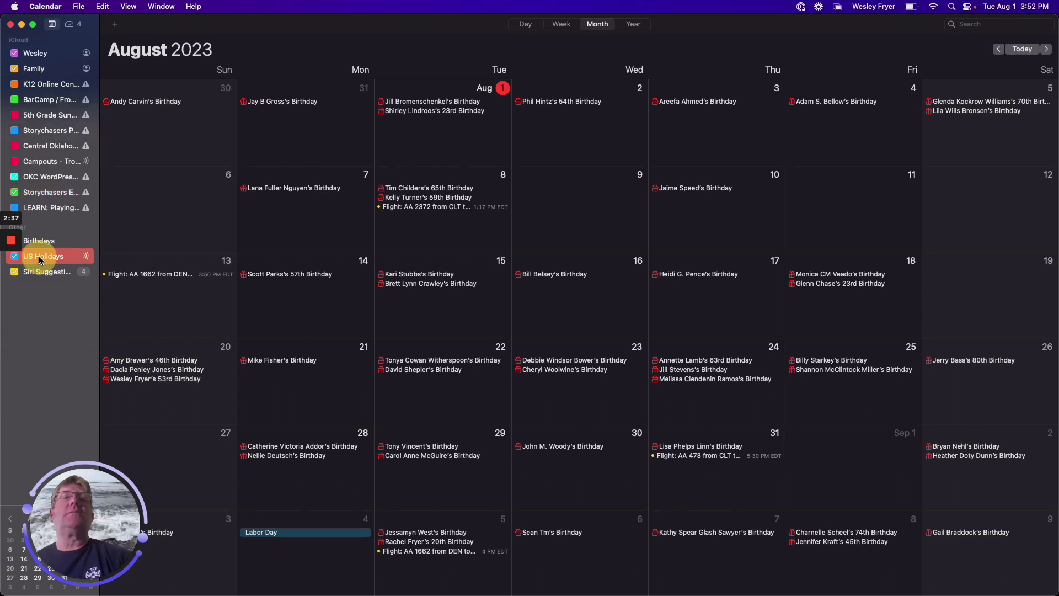
{"action": "left_click", "coordinate": [22, 262]}
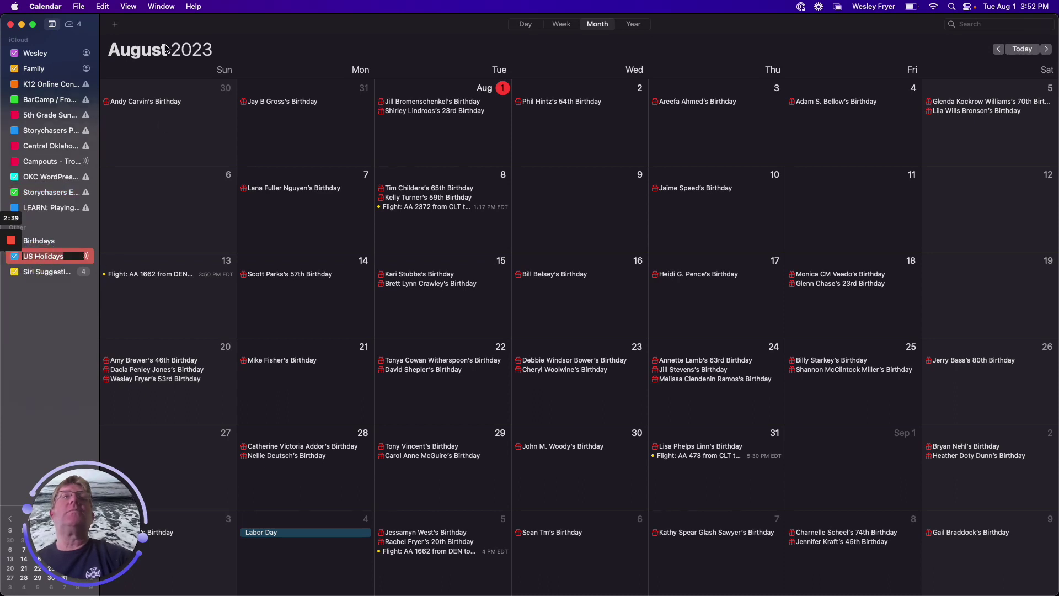
{"action": "left_click_drag", "start_coordinate": [164, 27], "coordinate": [232, 39]}
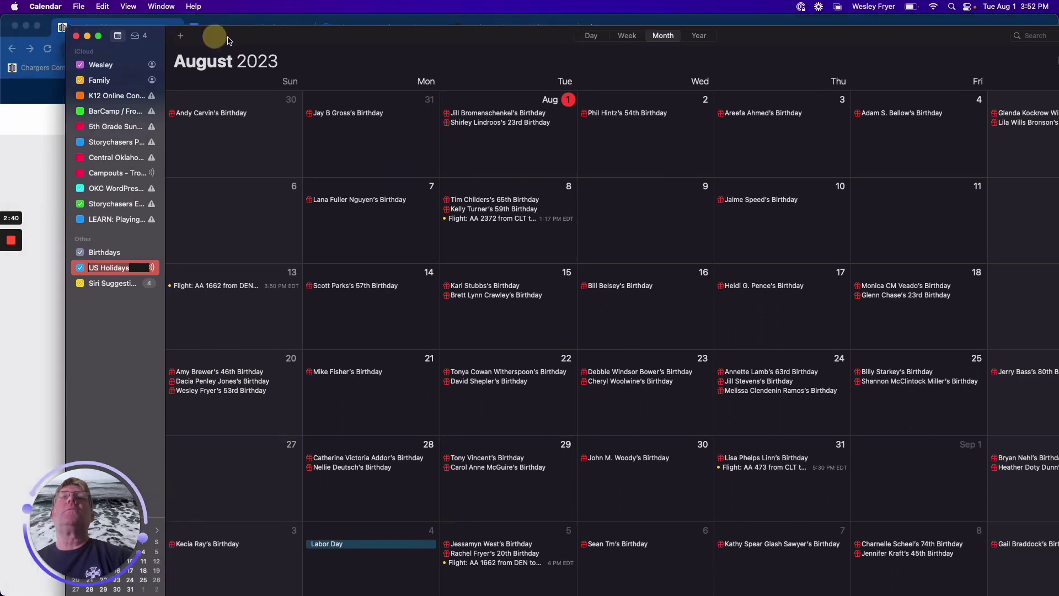
{"action": "left_click", "coordinate": [83, 252]}
{"action": "left_click", "coordinate": [83, 267]}
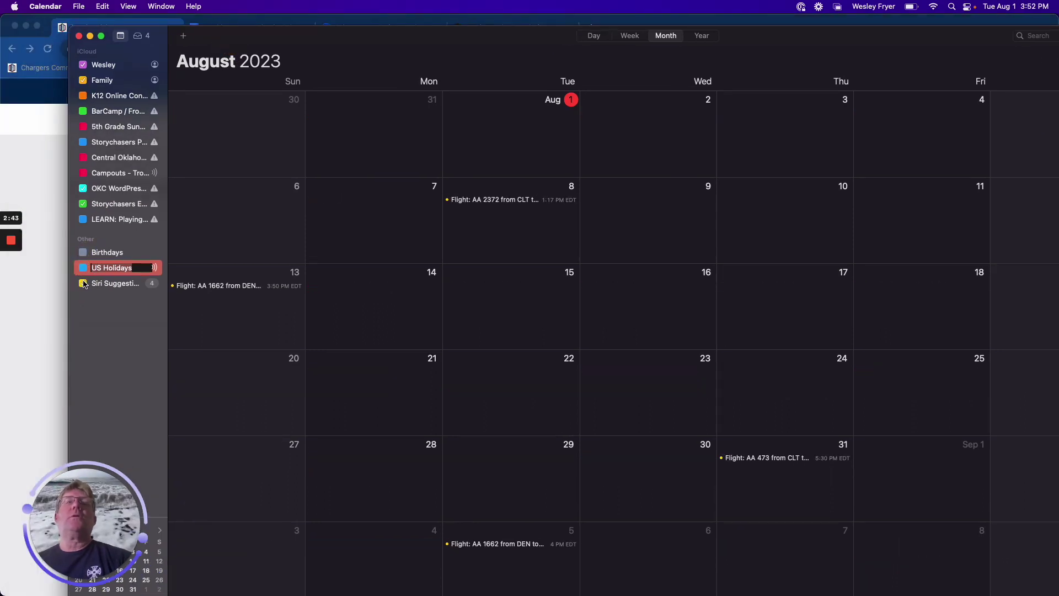
{"action": "left_click", "coordinate": [82, 283]}
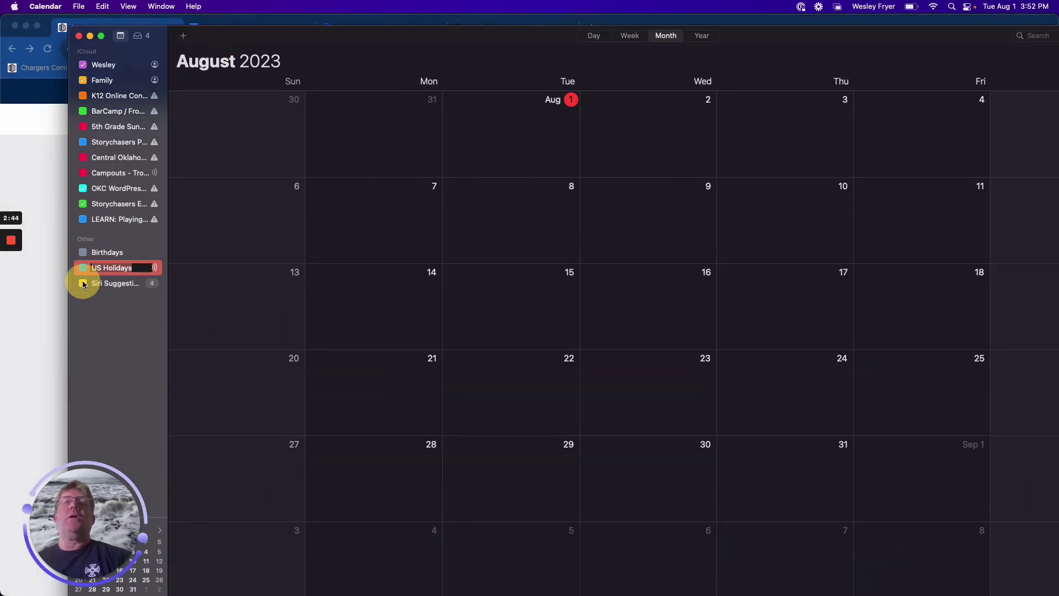
{"action": "double_click", "coordinate": [158, 37]}
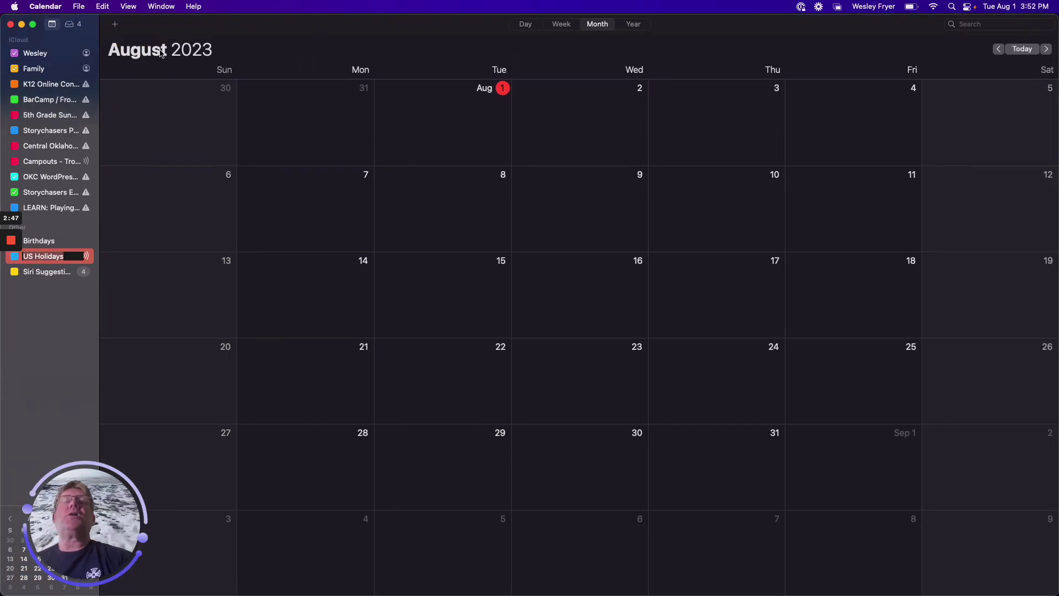
Subscribe to the pasted Webcal class-schedule feed as a calendar refreshing every week.
{"action": "left_click", "coordinate": [79, 7]}
{"action": "left_click", "coordinate": [95, 48]}
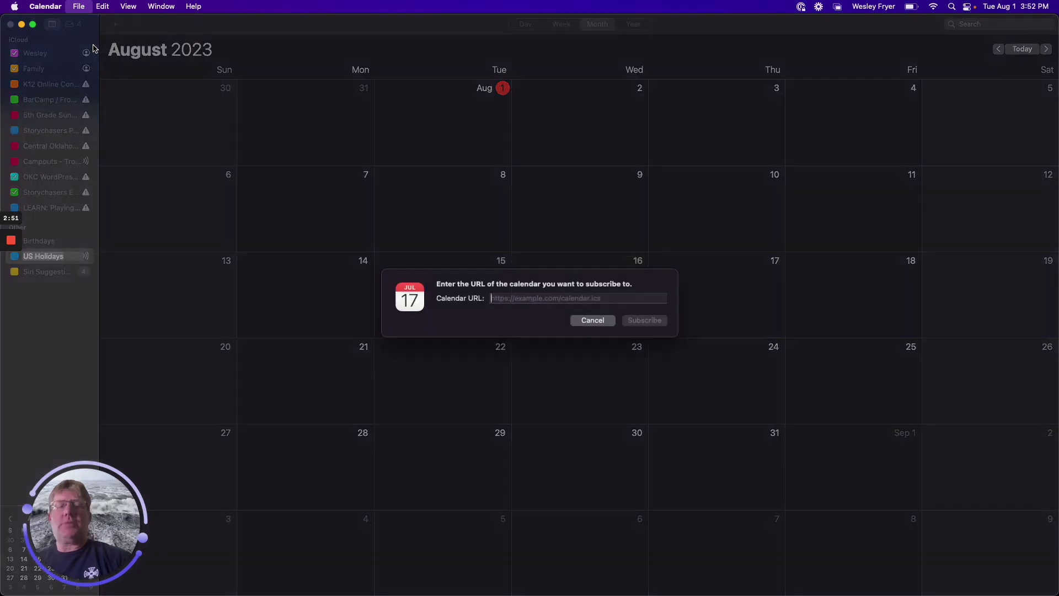
{"action": "key", "text": "super+v"}
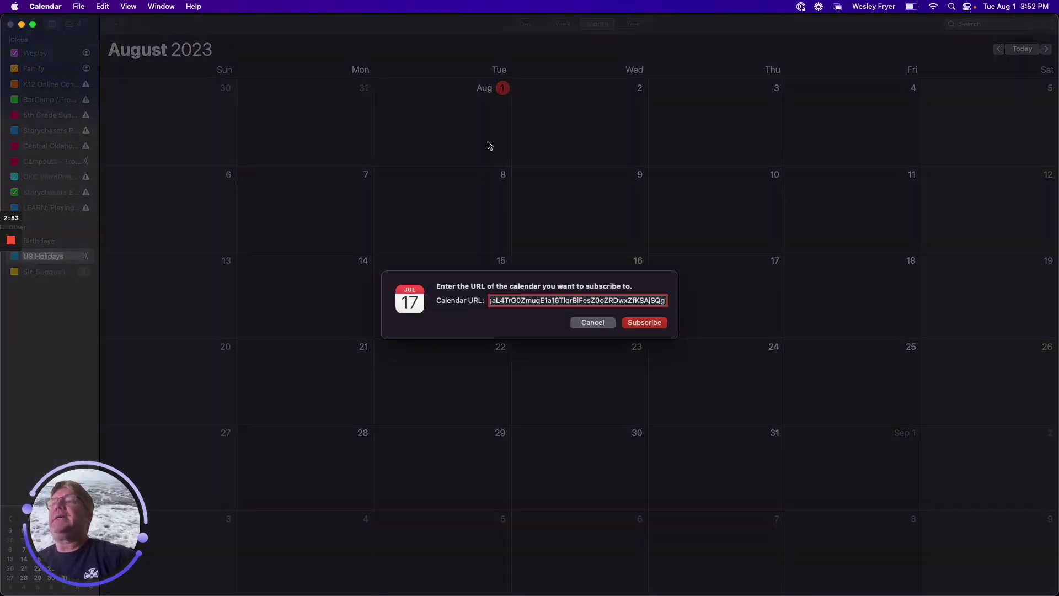
{"action": "left_click", "coordinate": [635, 322]}
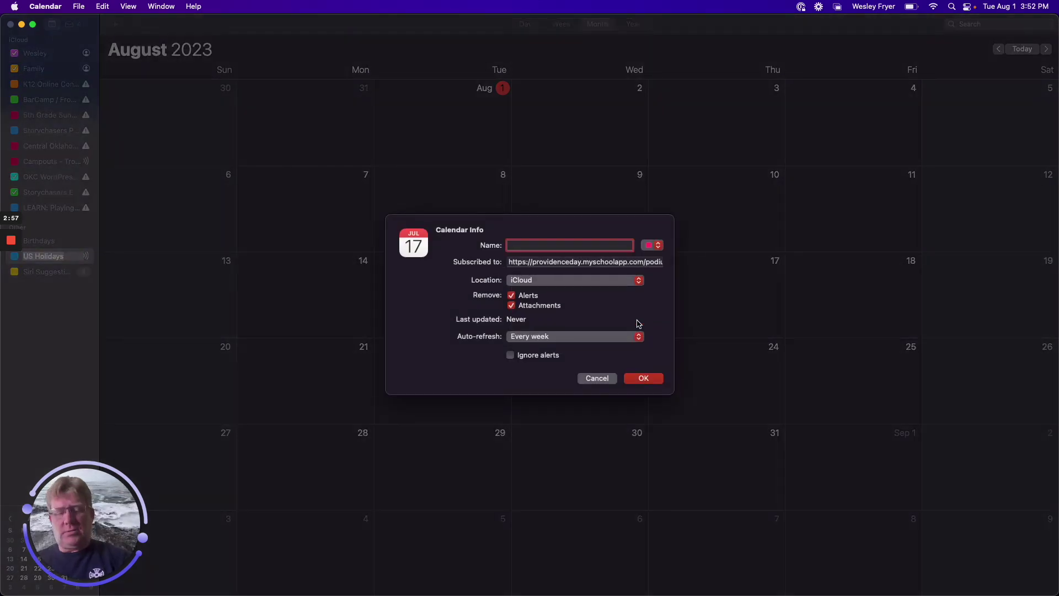
{"action": "type", "text": "Wes' Classes"}
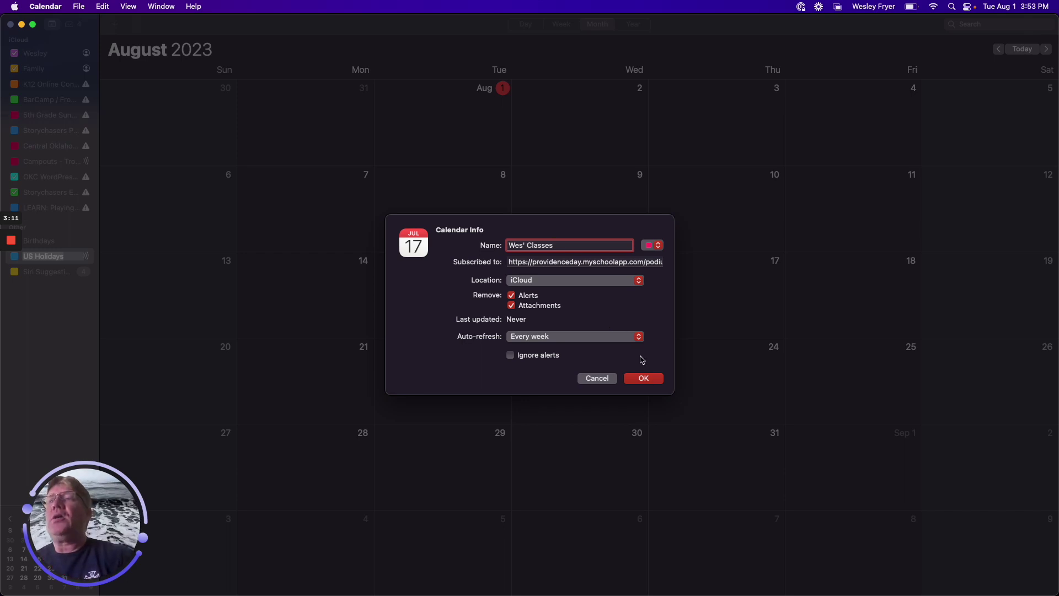
{"action": "left_click", "coordinate": [646, 377]}
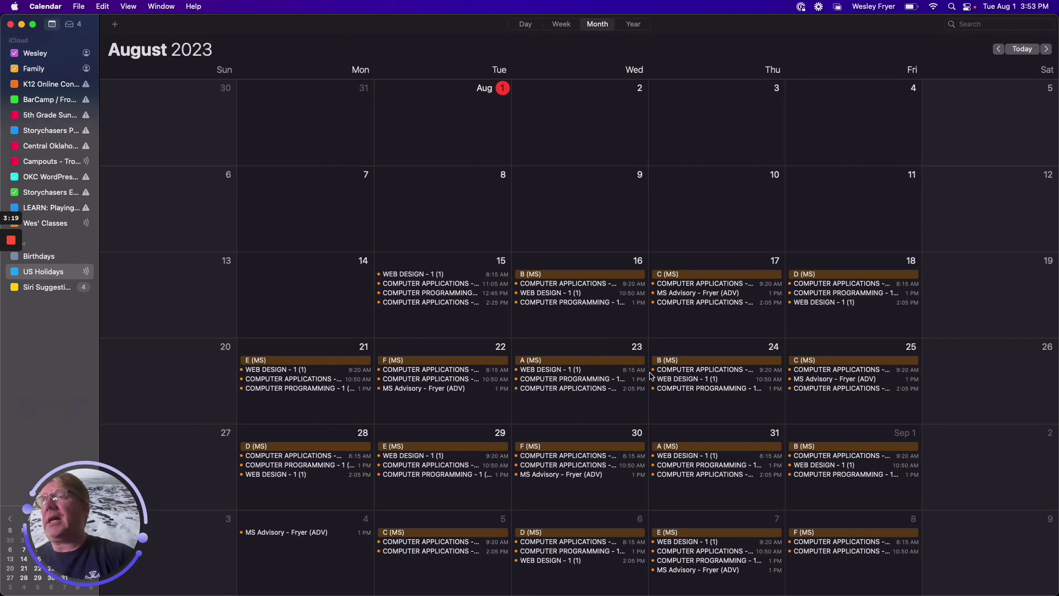
Select all the class-schedule events in the calendar.
{"action": "left_click", "coordinate": [427, 293]}
{"action": "key", "text": "super+a"}
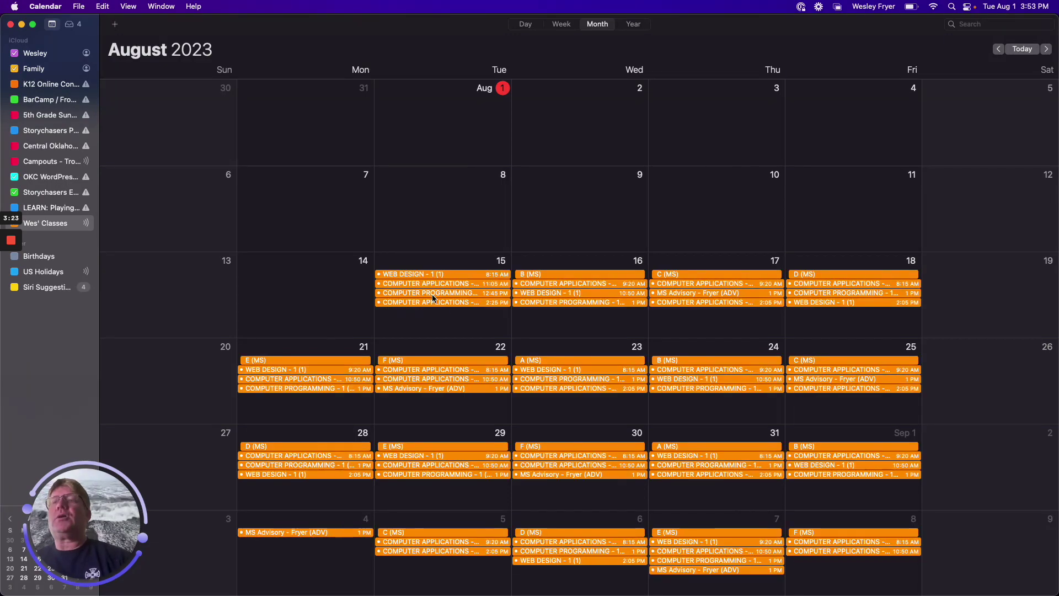
{"action": "scroll", "coordinate": [444, 310], "scroll_direction": "down", "scroll_amount": 5}
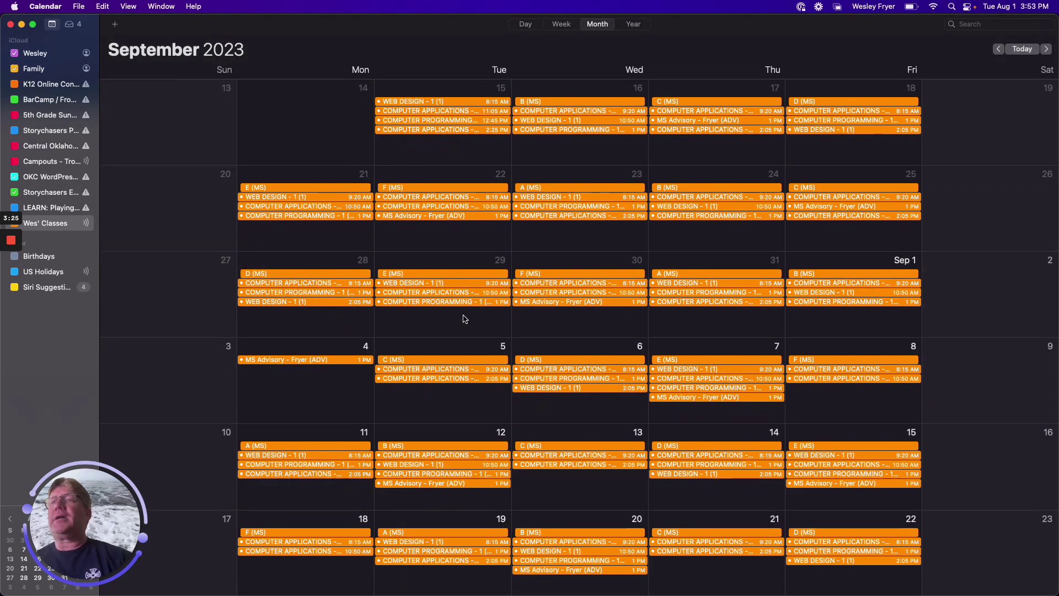
{"action": "scroll", "coordinate": [464, 319], "scroll_direction": "up", "scroll_amount": 5}
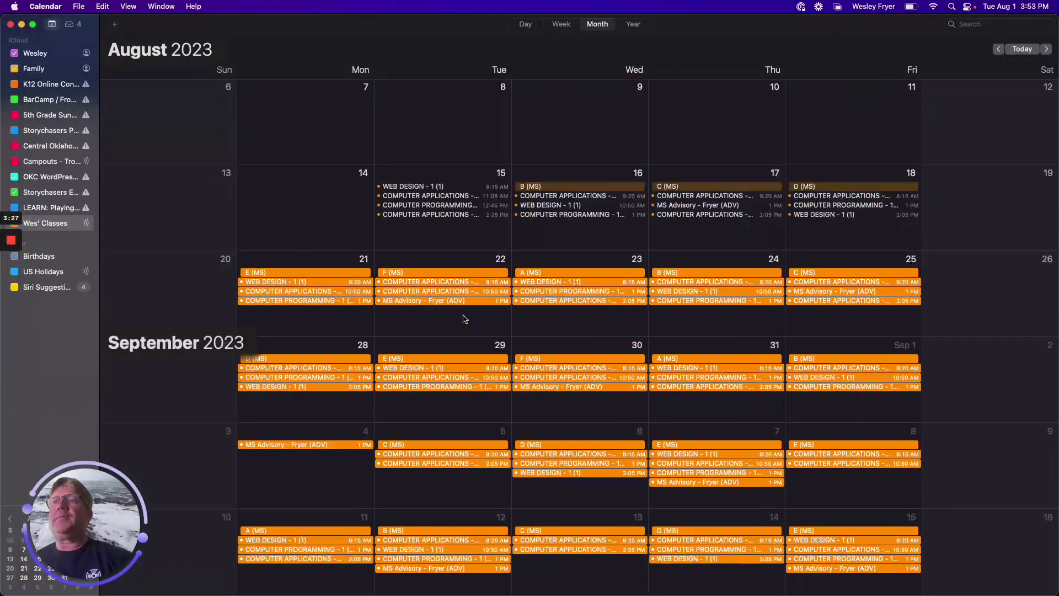
{"action": "left_click", "coordinate": [102, 6]}
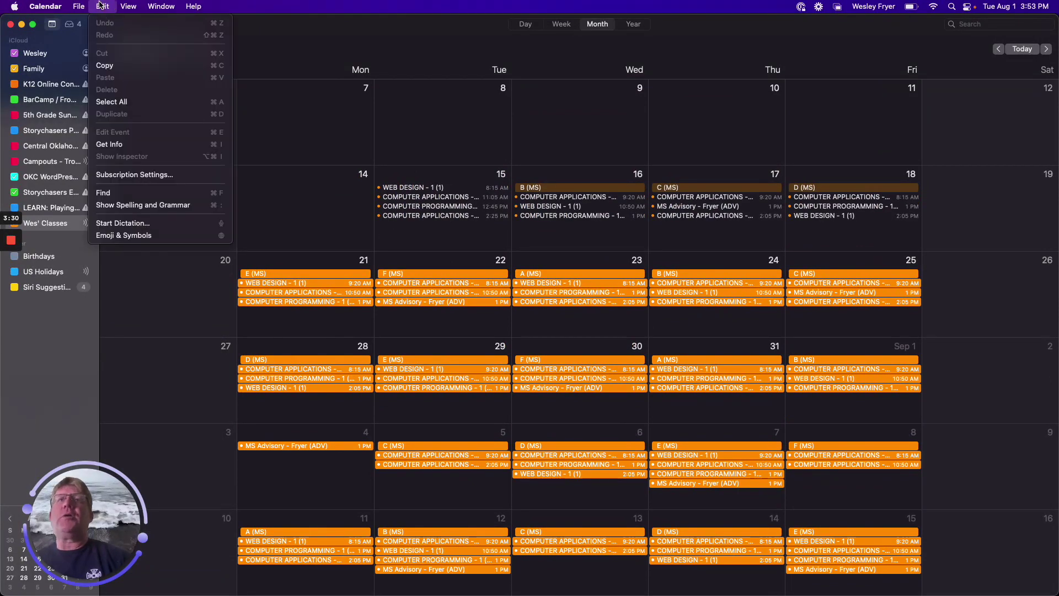
{"action": "left_click", "coordinate": [122, 103]}
{"action": "scroll", "coordinate": [438, 249], "scroll_direction": "down", "scroll_amount": 5}
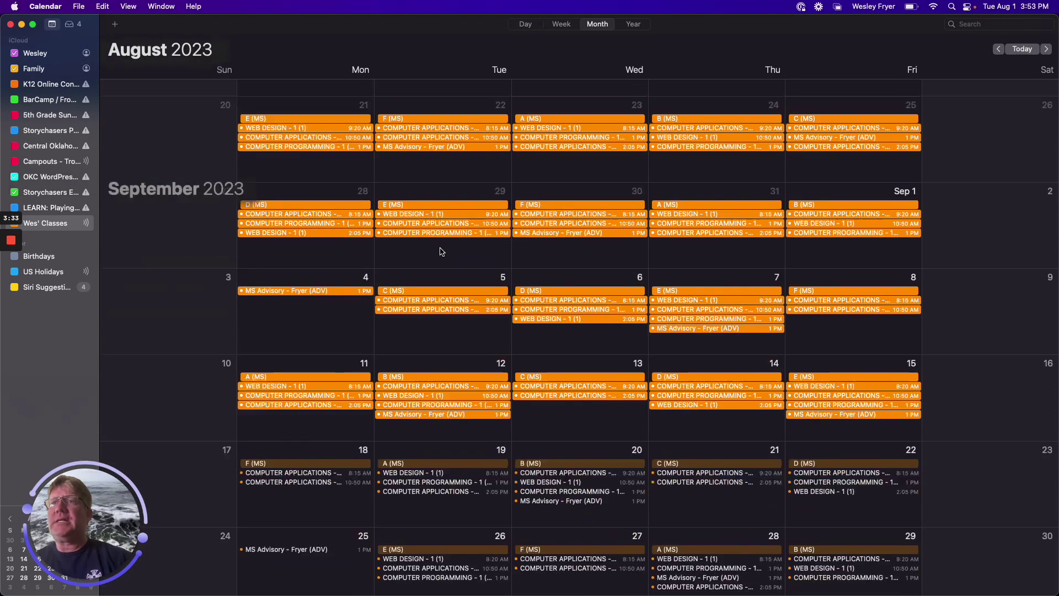
Export the class calendar to a file on the Desktop.
{"action": "left_click", "coordinate": [78, 6]}
{"action": "mouse_move", "coordinate": [85, 78]}
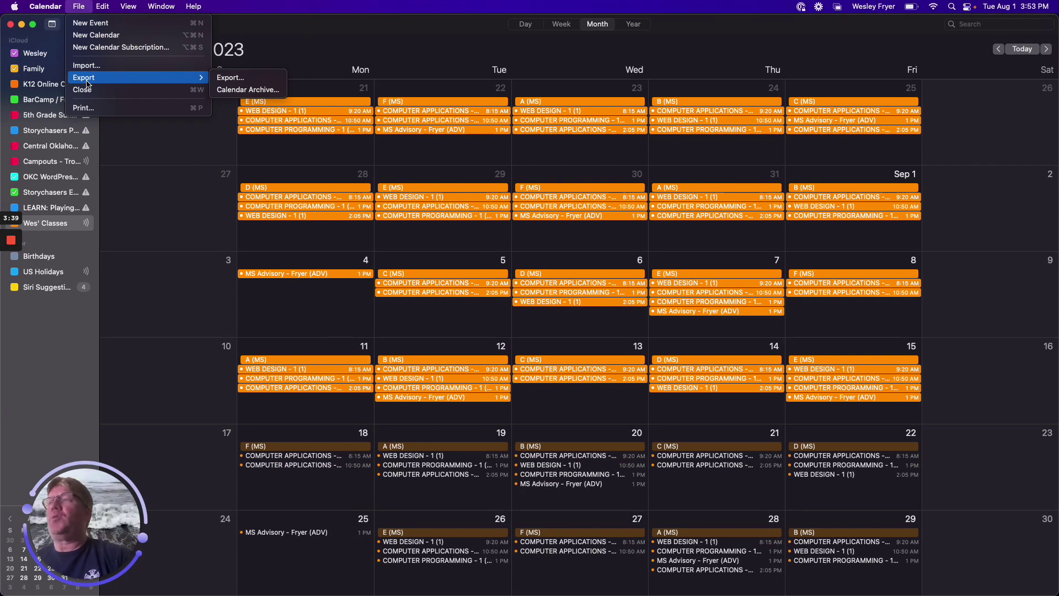
{"action": "left_click", "coordinate": [228, 78]}
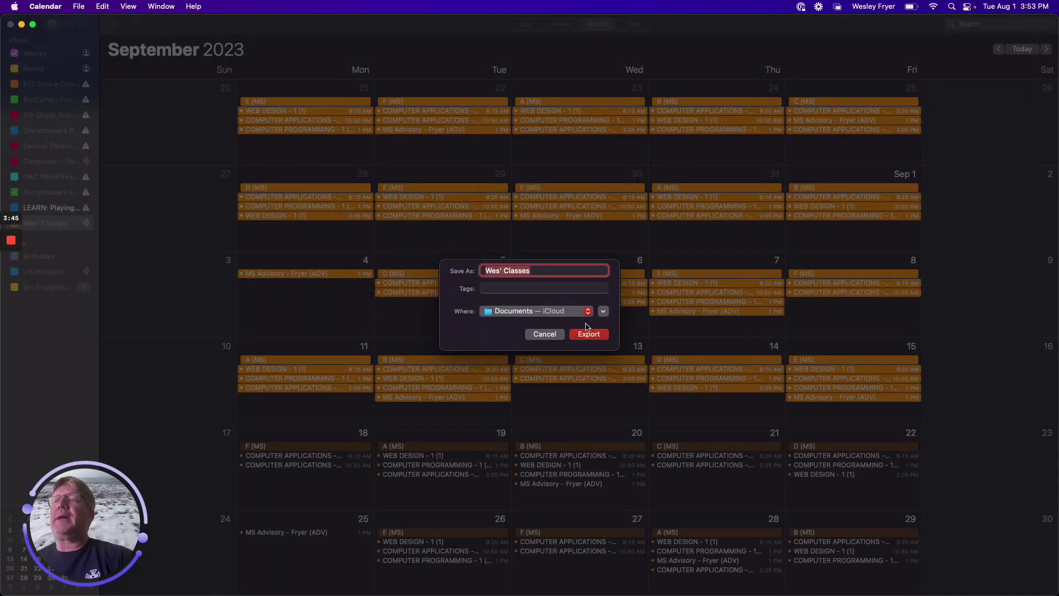
{"action": "left_click", "coordinate": [603, 311]}
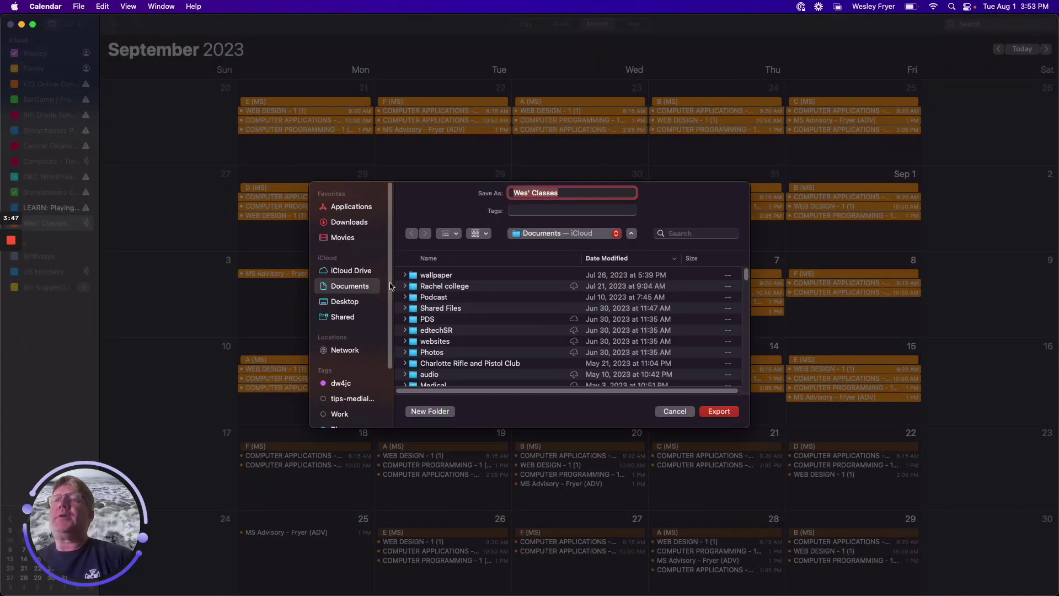
{"action": "left_click", "coordinate": [343, 303]}
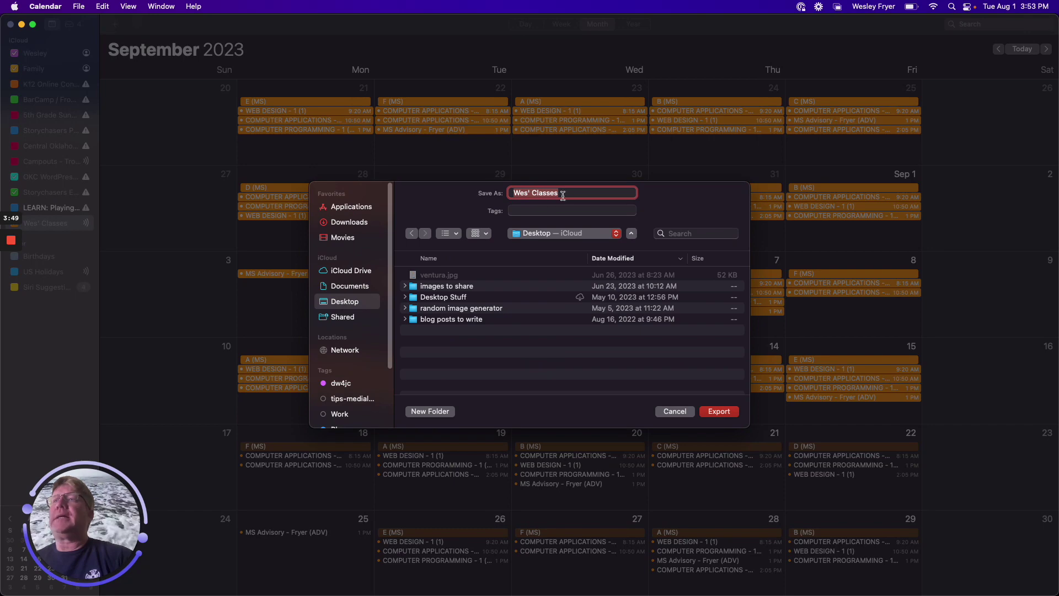
{"action": "left_click", "coordinate": [719, 412]}
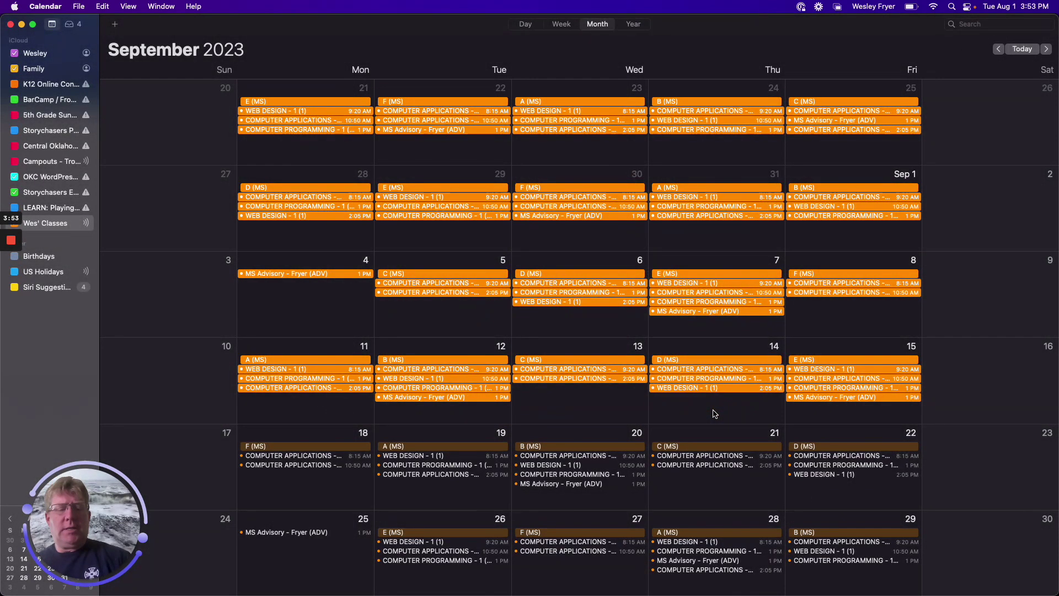
In Chrome's Google Calendar tab, open the + options beside Other calendars.
{"action": "key", "text": "super+Tab"}
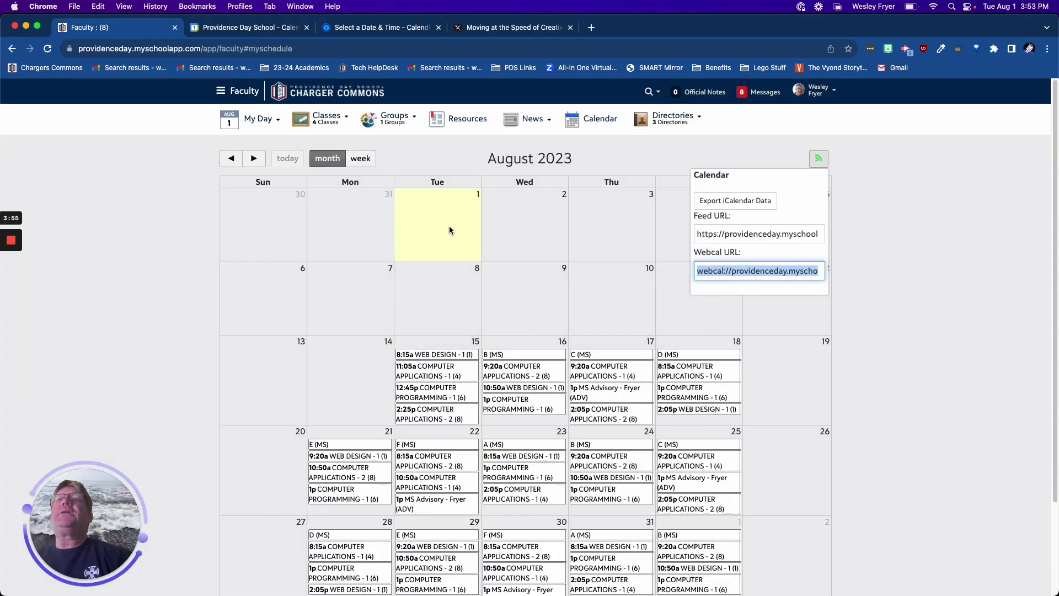
{"action": "left_click", "coordinate": [258, 31]}
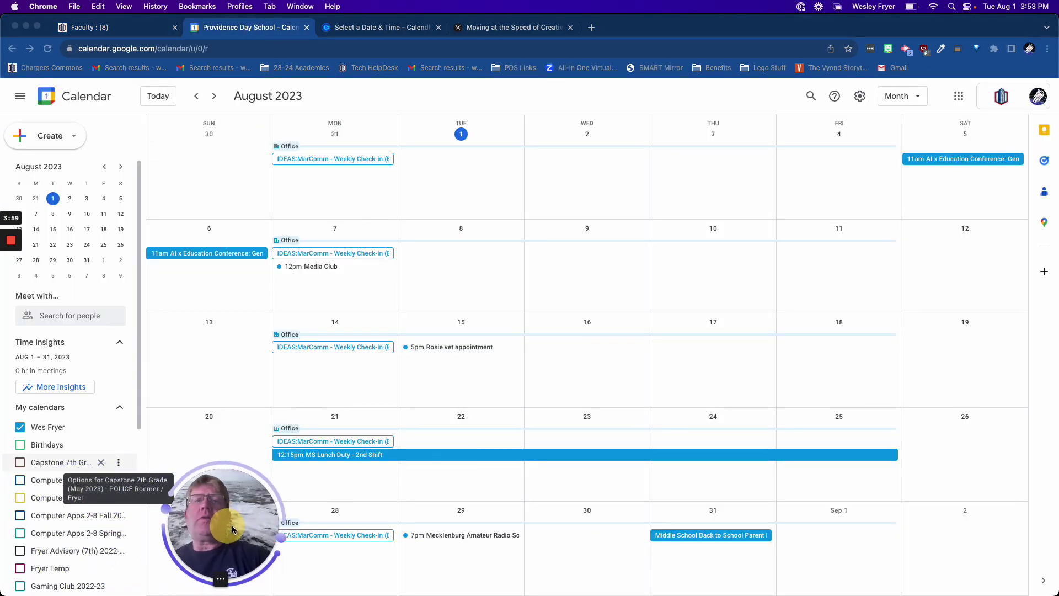
{"action": "scroll", "coordinate": [110, 441], "scroll_direction": "down", "scroll_amount": 5}
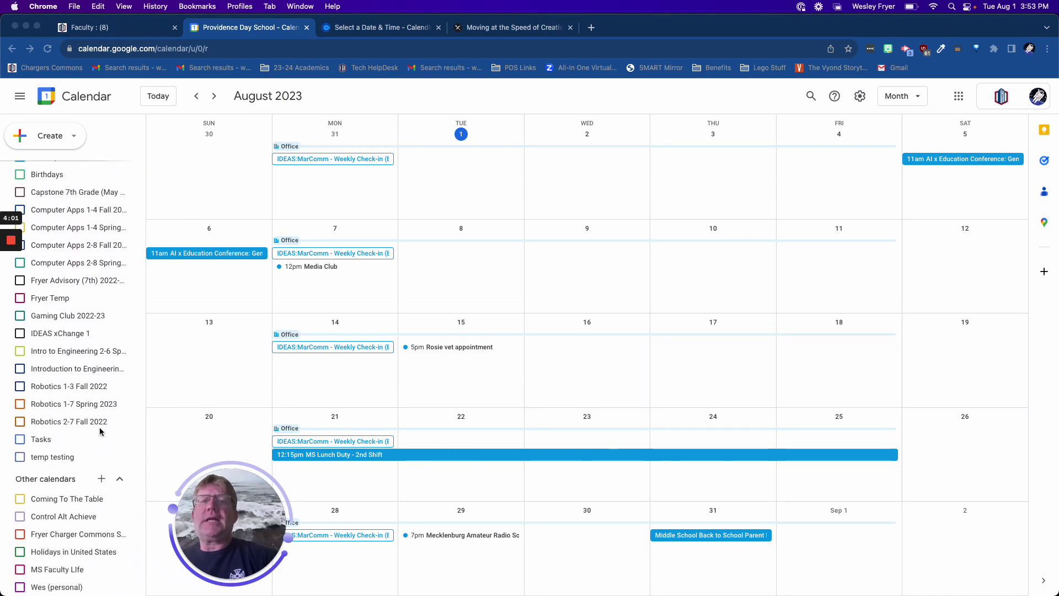
{"action": "left_click", "coordinate": [102, 479]}
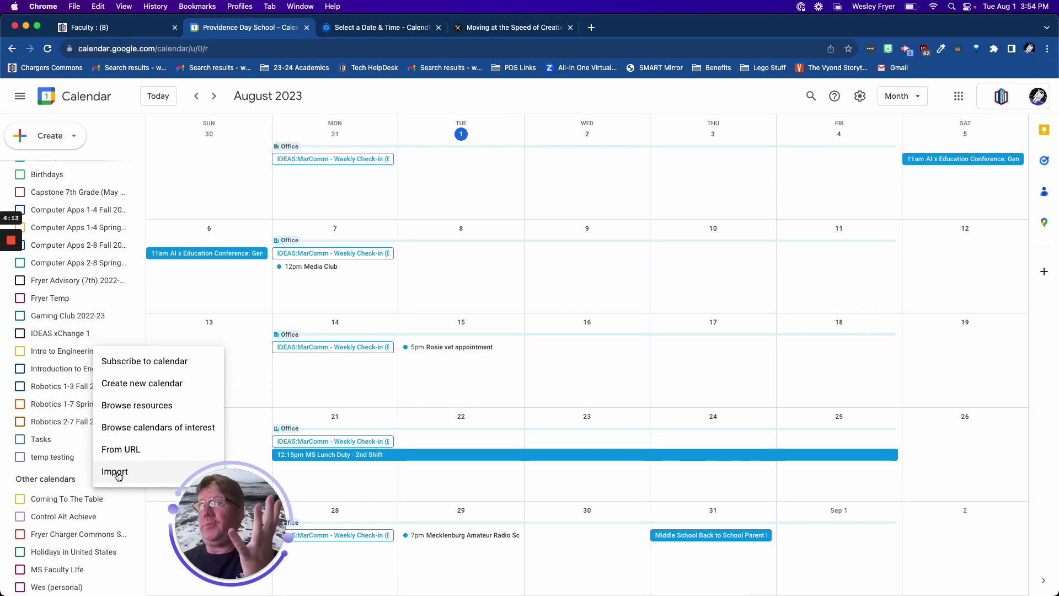
Import the exported class-schedule .ics file from the Desktop, bringing in all 129 events.
{"action": "left_click", "coordinate": [117, 472]}
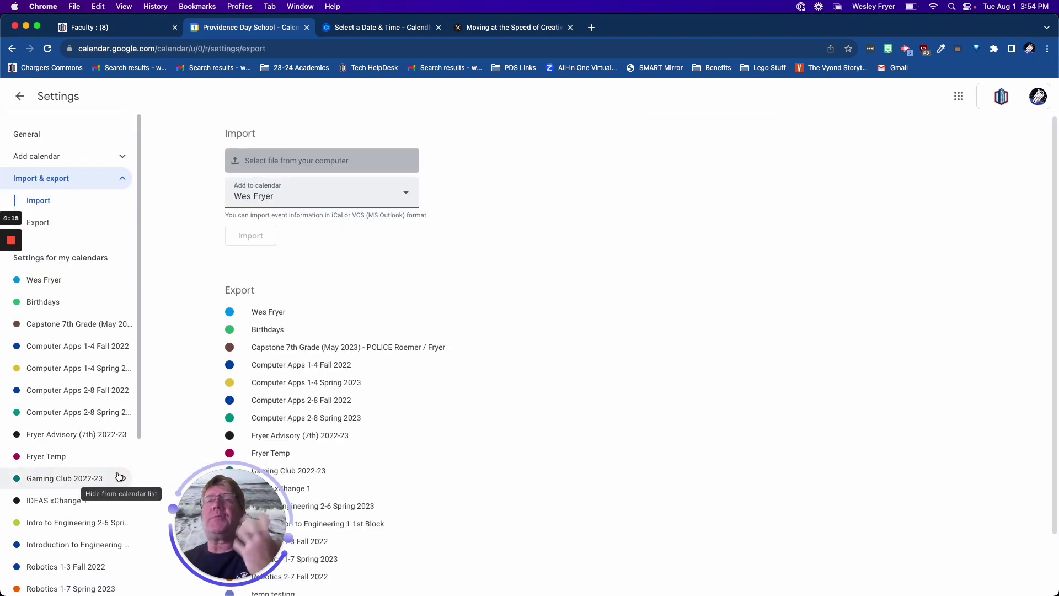
{"action": "left_click", "coordinate": [322, 161]}
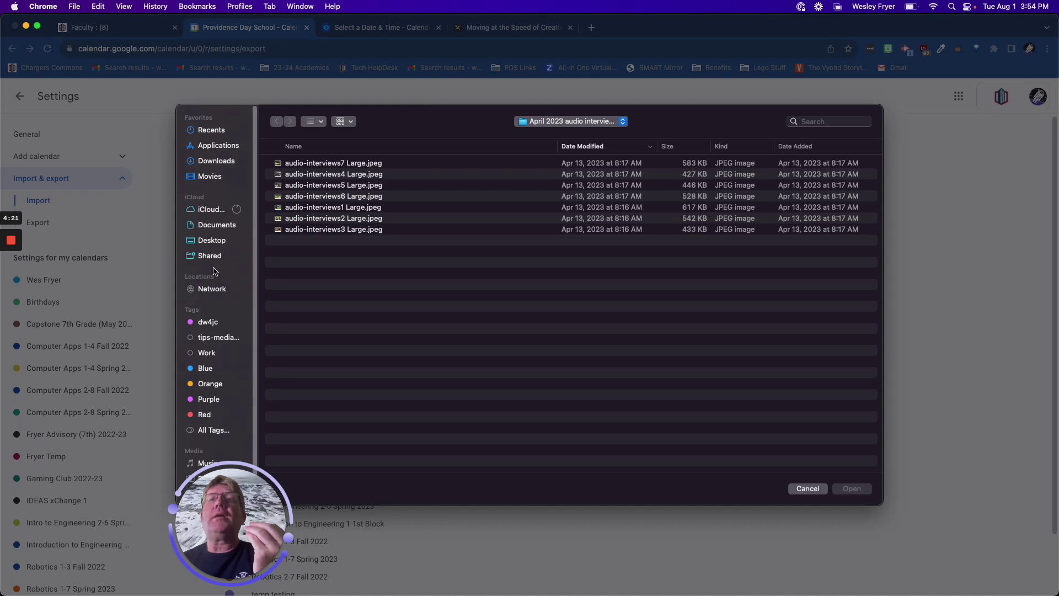
{"action": "left_click", "coordinate": [215, 241]}
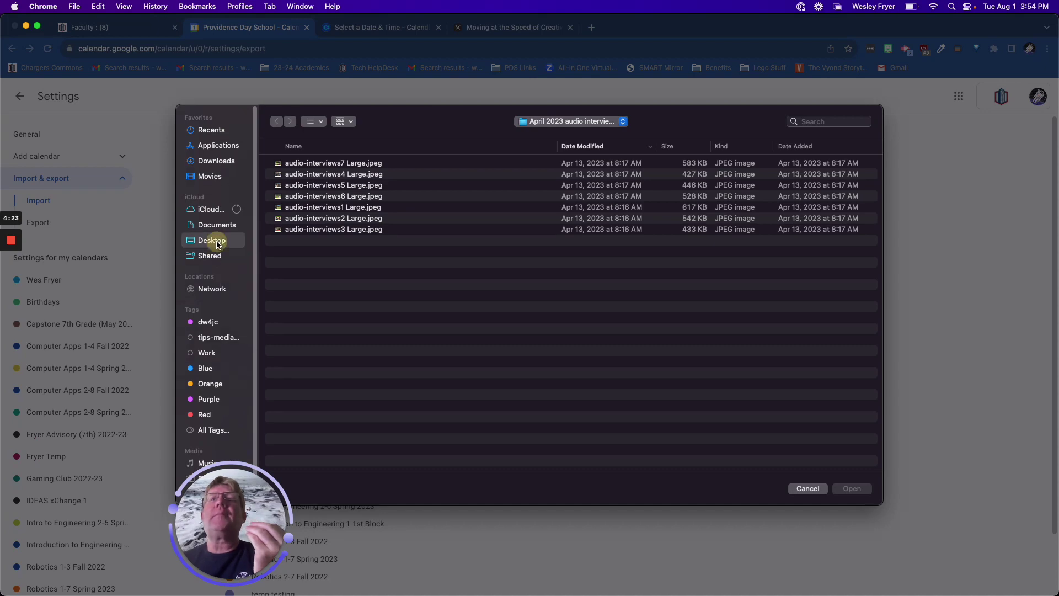
{"action": "double_click", "coordinate": [294, 163]}
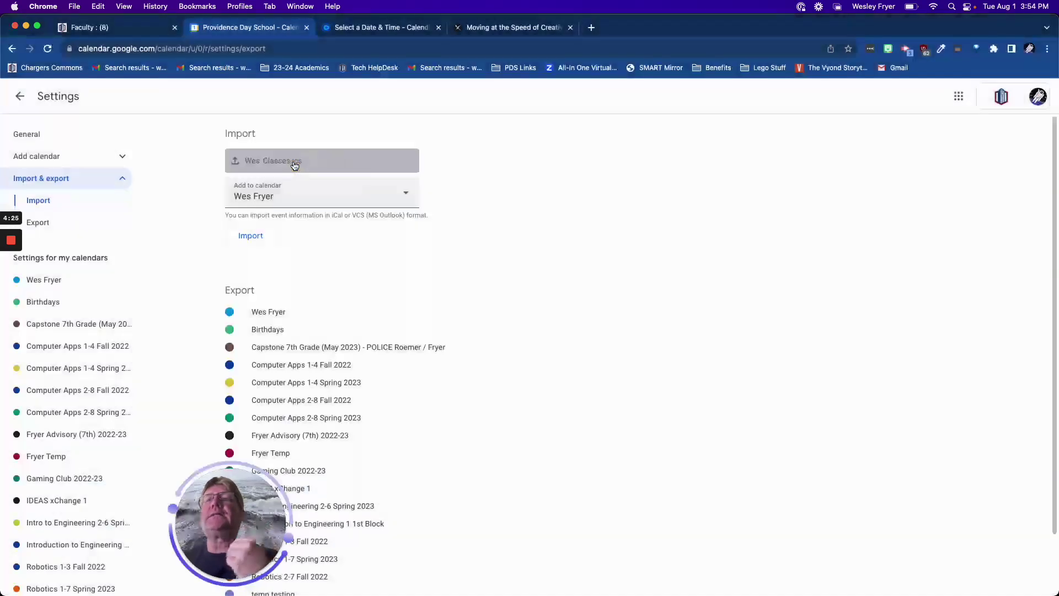
{"action": "left_click", "coordinate": [262, 241]}
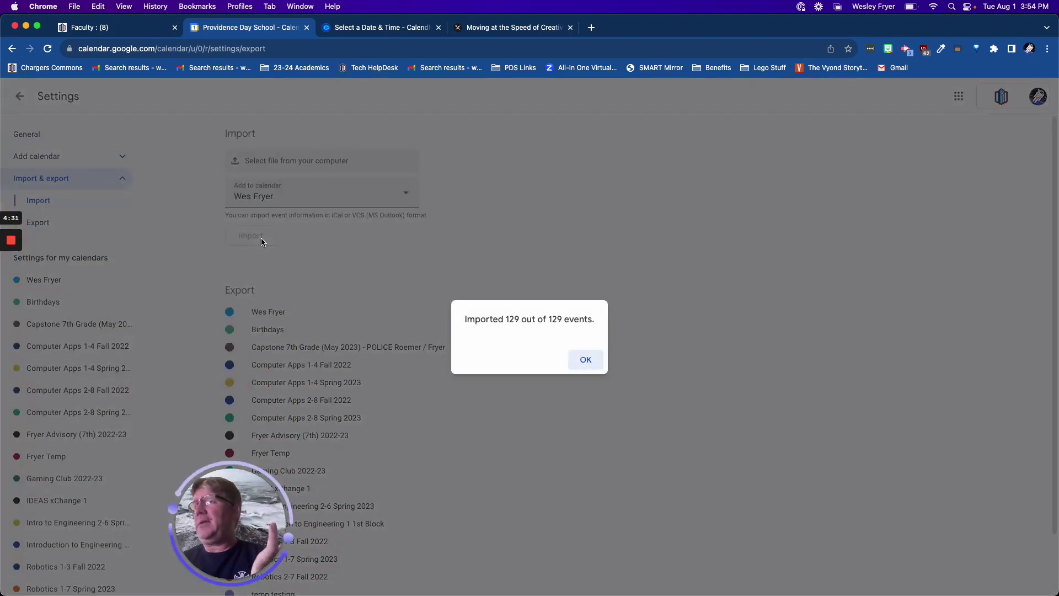
{"action": "left_click", "coordinate": [585, 359]}
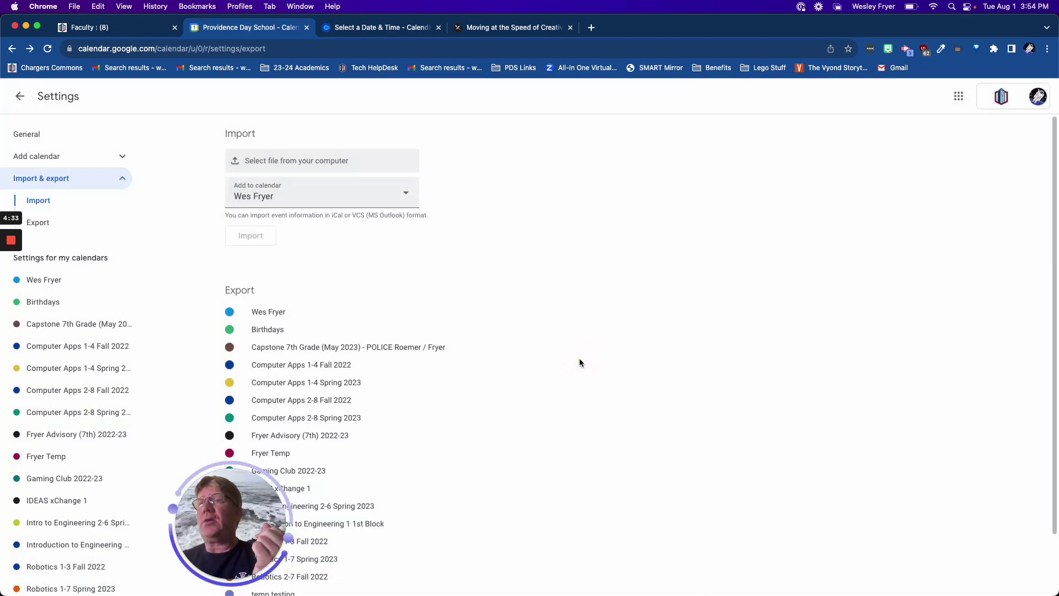
Leave Settings and page through September and October 2023 to review the imported events.
{"action": "left_click", "coordinate": [20, 98]}
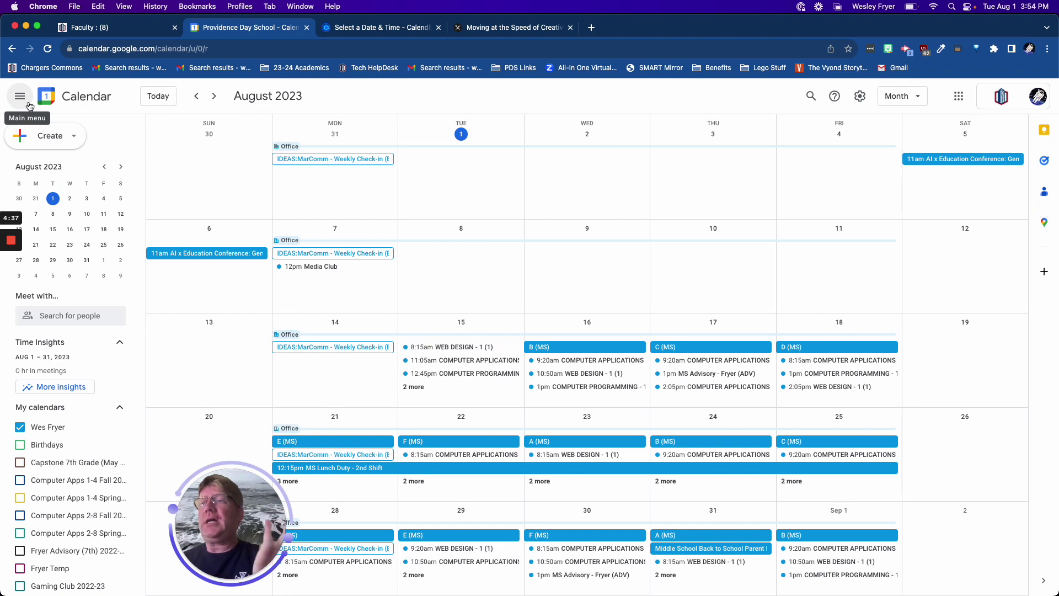
{"action": "left_click", "coordinate": [215, 97]}
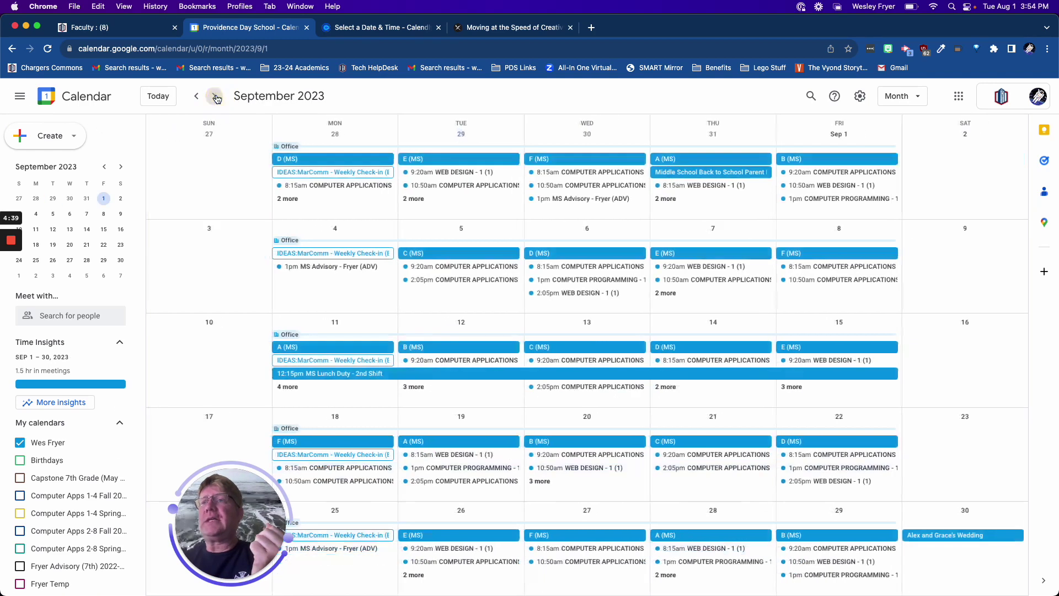
{"action": "left_click", "coordinate": [216, 98]}
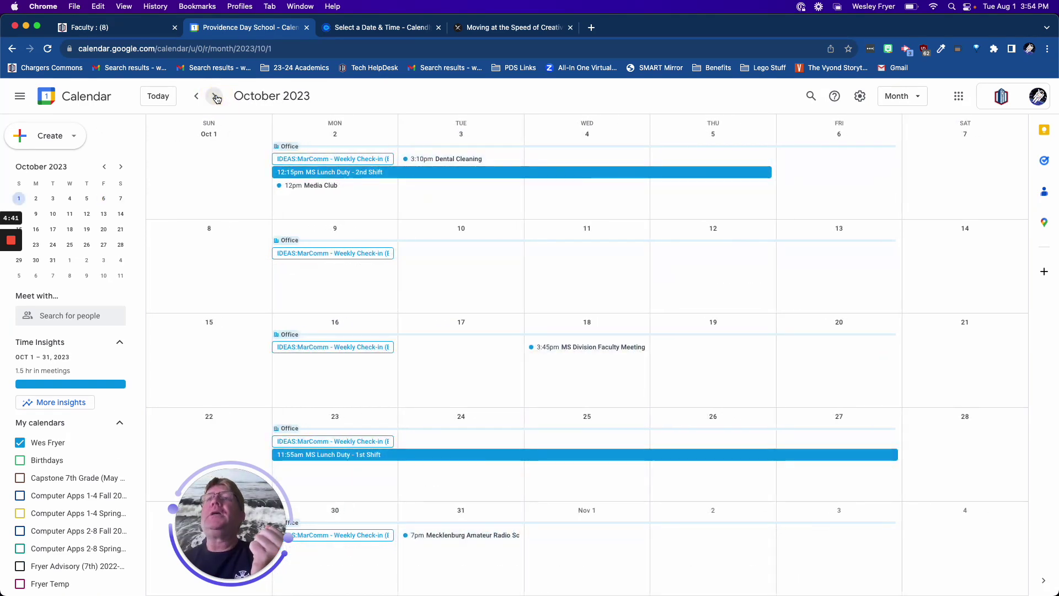
{"action": "left_click", "coordinate": [198, 97]}
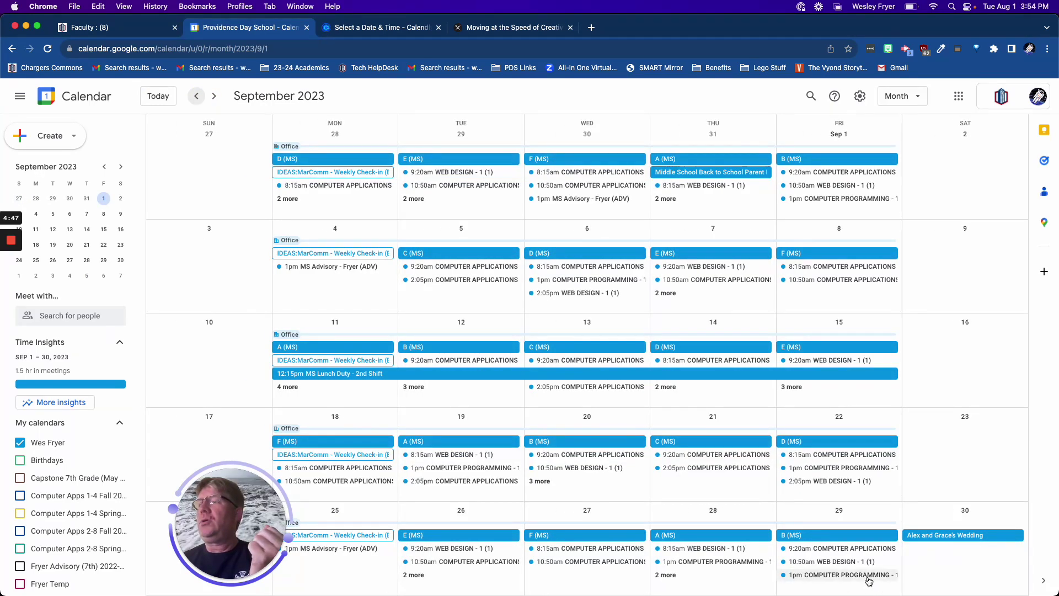
{"action": "left_click", "coordinate": [215, 97]}
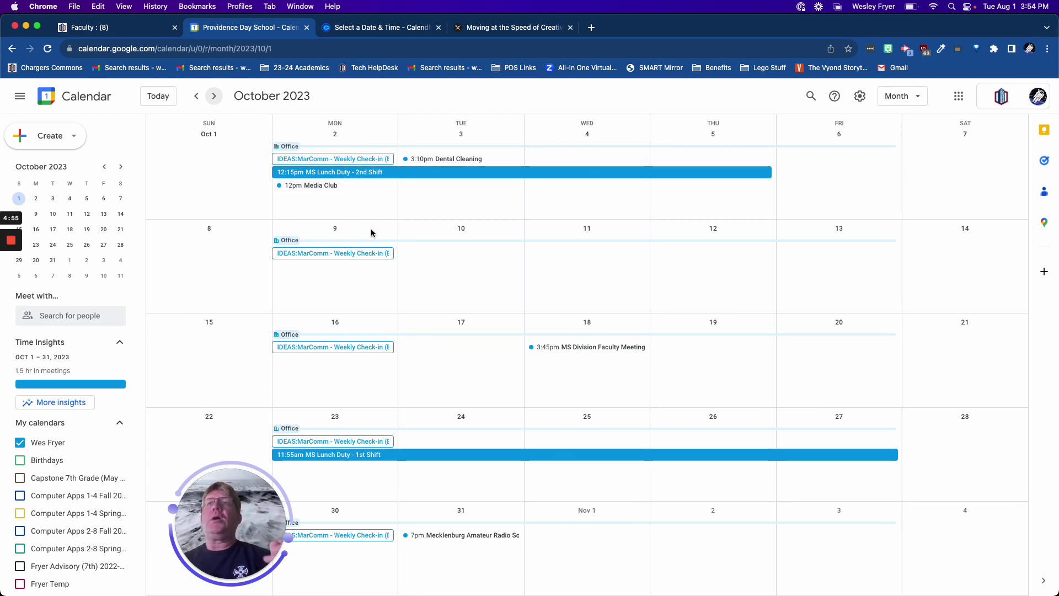
{"action": "key", "text": "super+Tab"}
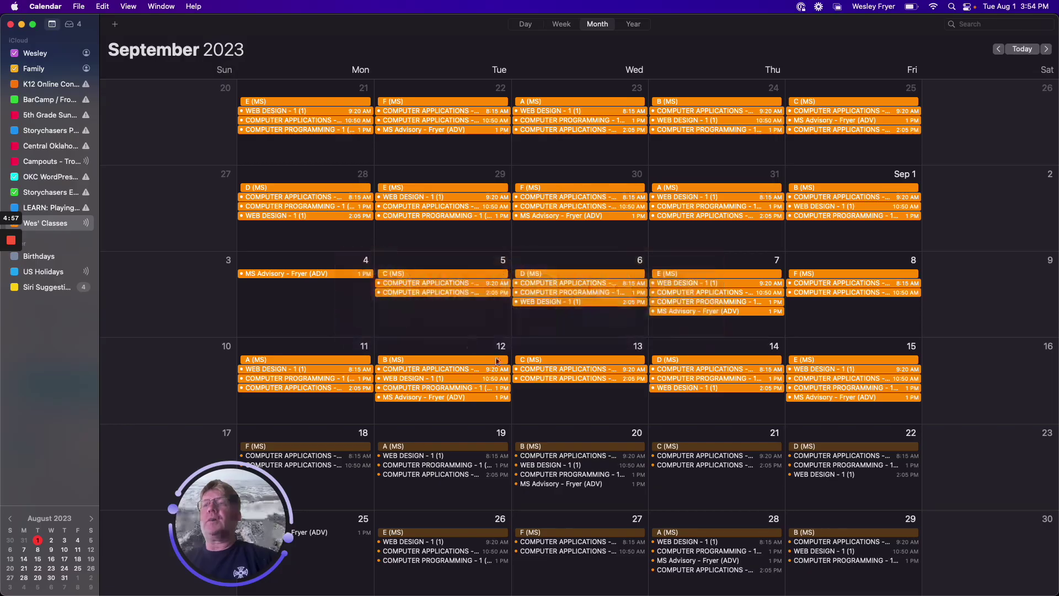
{"action": "scroll", "coordinate": [543, 369], "scroll_direction": "down", "scroll_amount": 2}
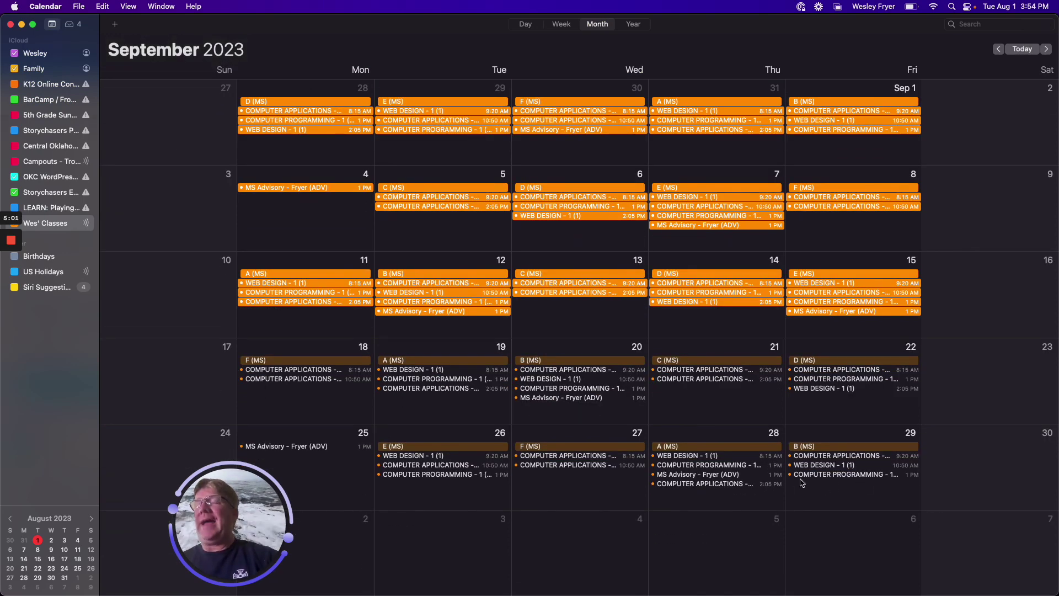
{"action": "key", "text": "super+Tab"}
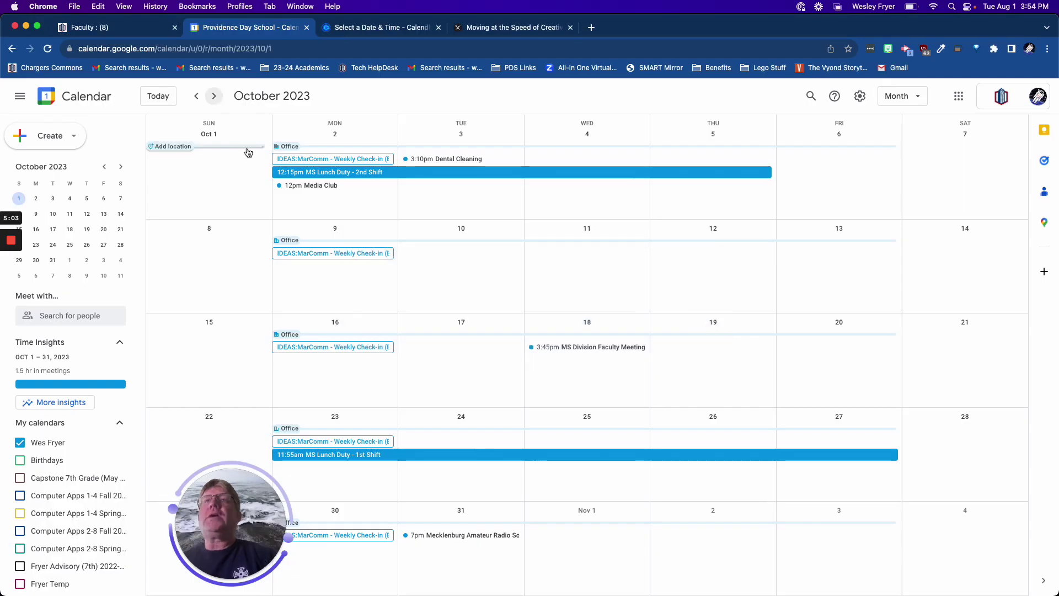
In the myschoolapp faculty calendar, advance the month view to October 2023.
{"action": "left_click", "coordinate": [119, 29]}
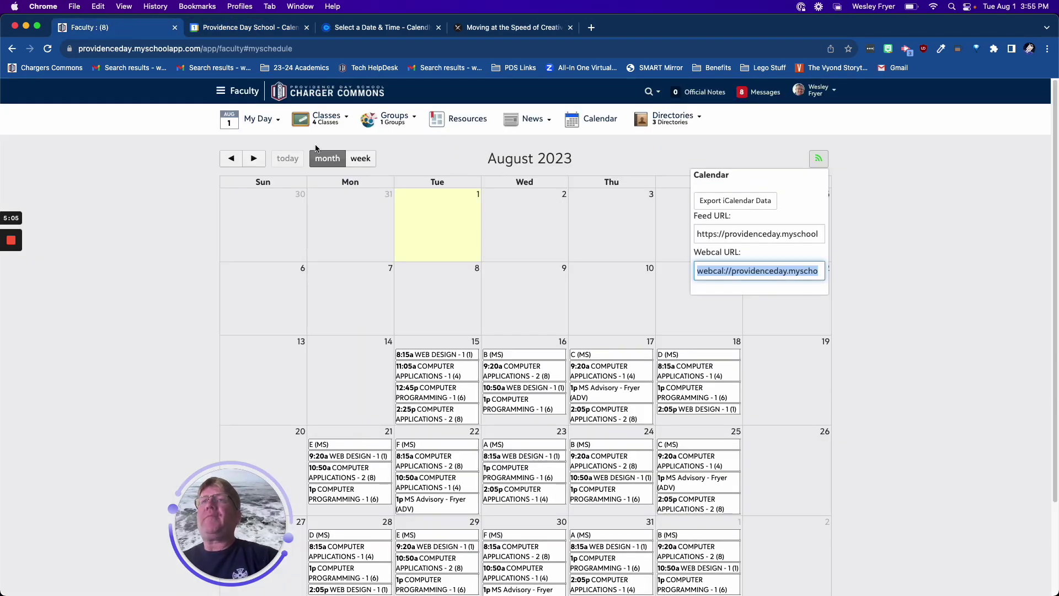
{"action": "left_click", "coordinate": [254, 160]}
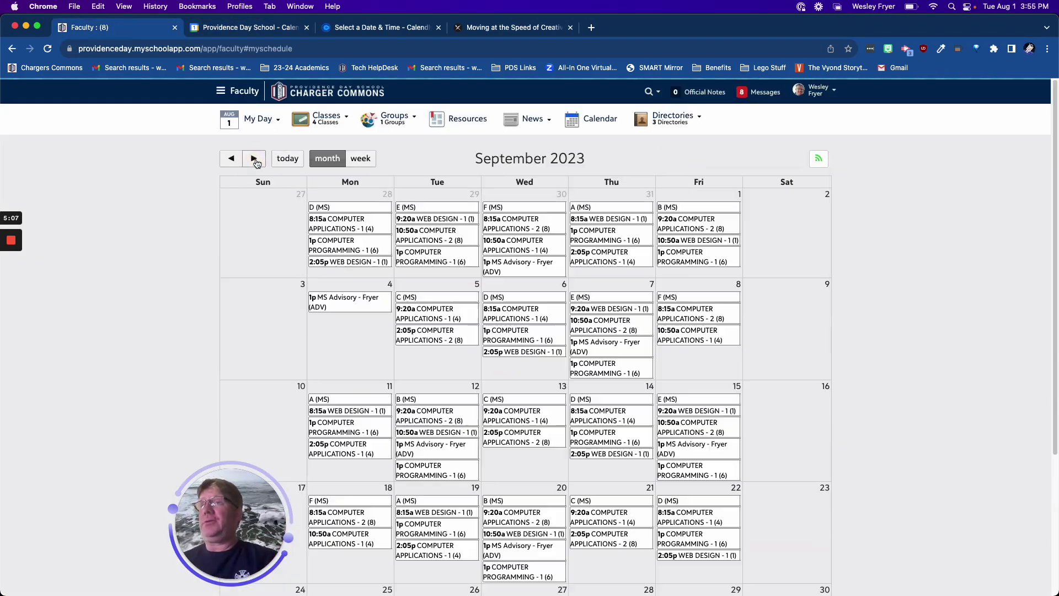
{"action": "left_click", "coordinate": [254, 160]}
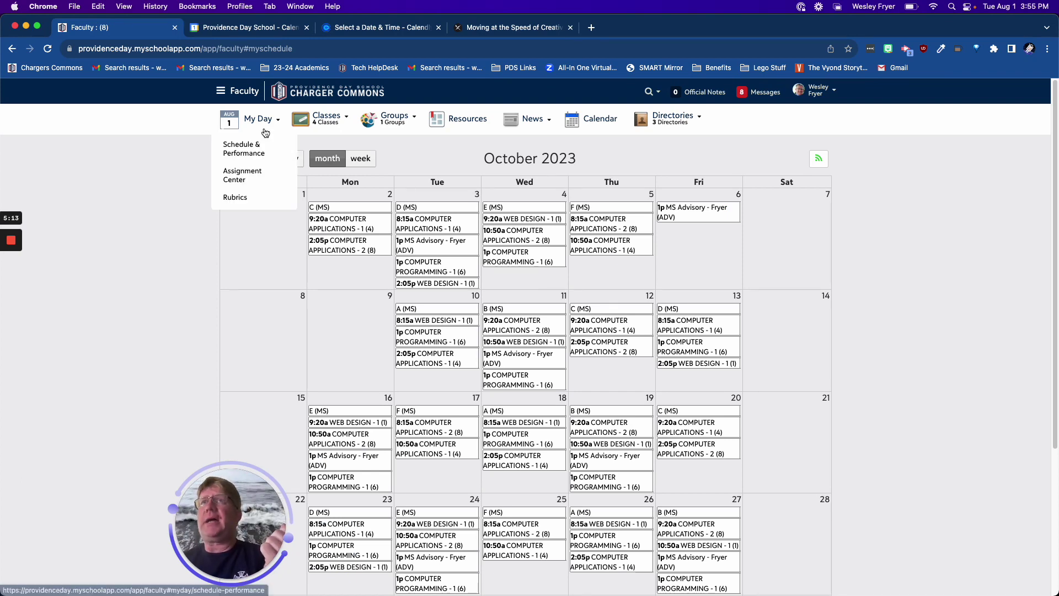
Reload the Calendly booking page to refresh its availability.
{"action": "left_click", "coordinate": [249, 29]}
{"action": "left_click", "coordinate": [357, 29]}
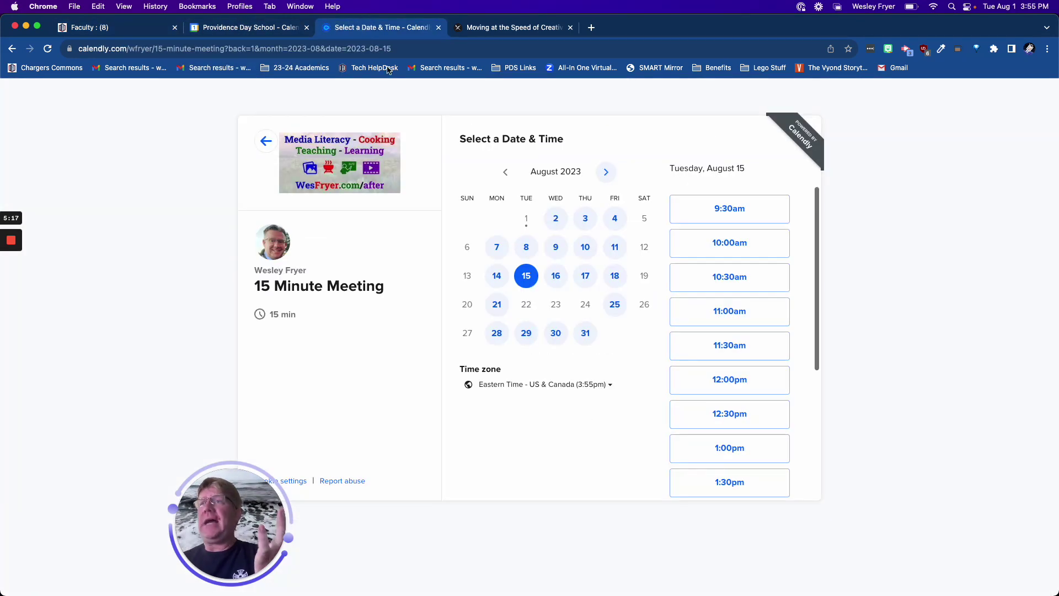
{"action": "left_click", "coordinate": [48, 51]}
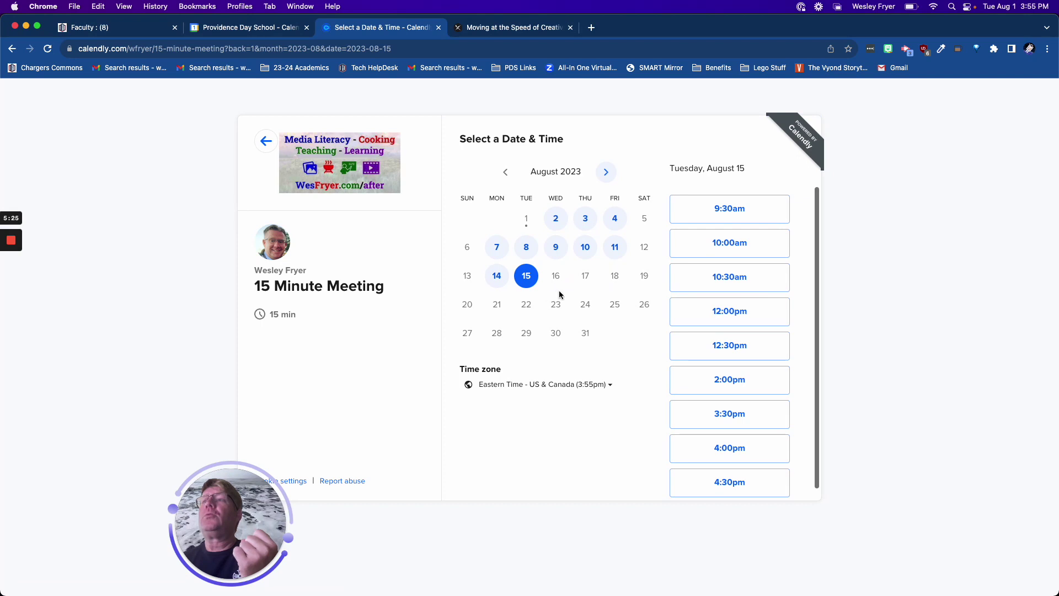
Open the 15 Minute Meeting page, review August 15's open times, and return to Google Calendar.
{"action": "left_click", "coordinate": [260, 143]}
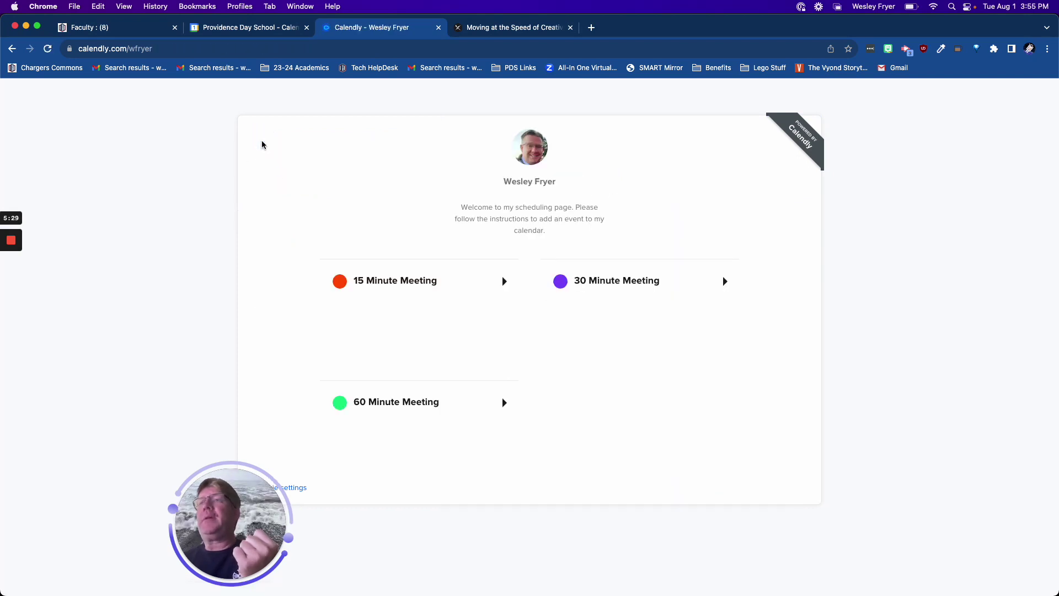
{"action": "left_click", "coordinate": [452, 293]}
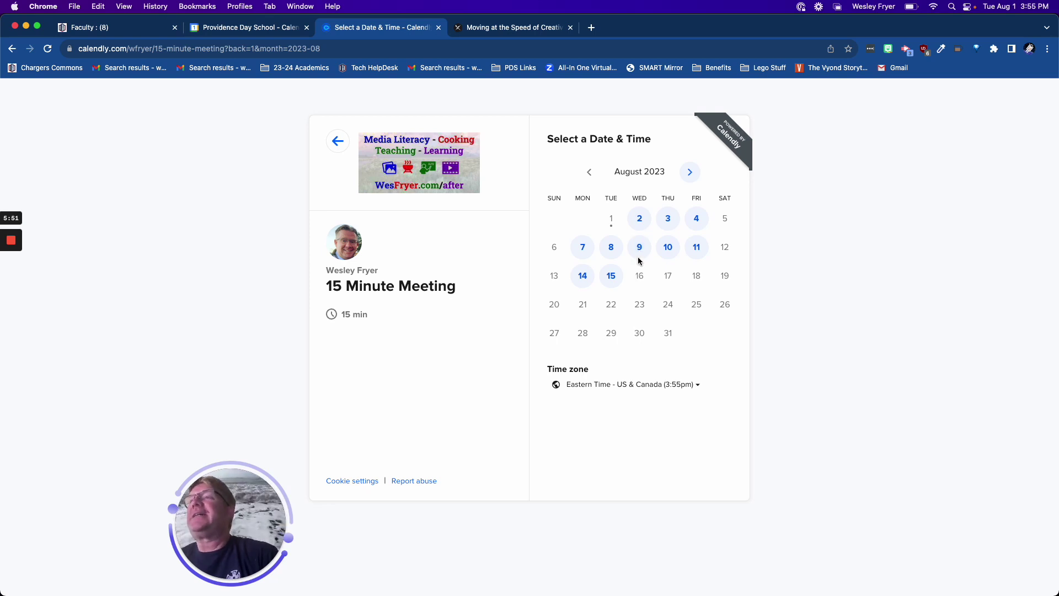
{"action": "left_click", "coordinate": [611, 276]}
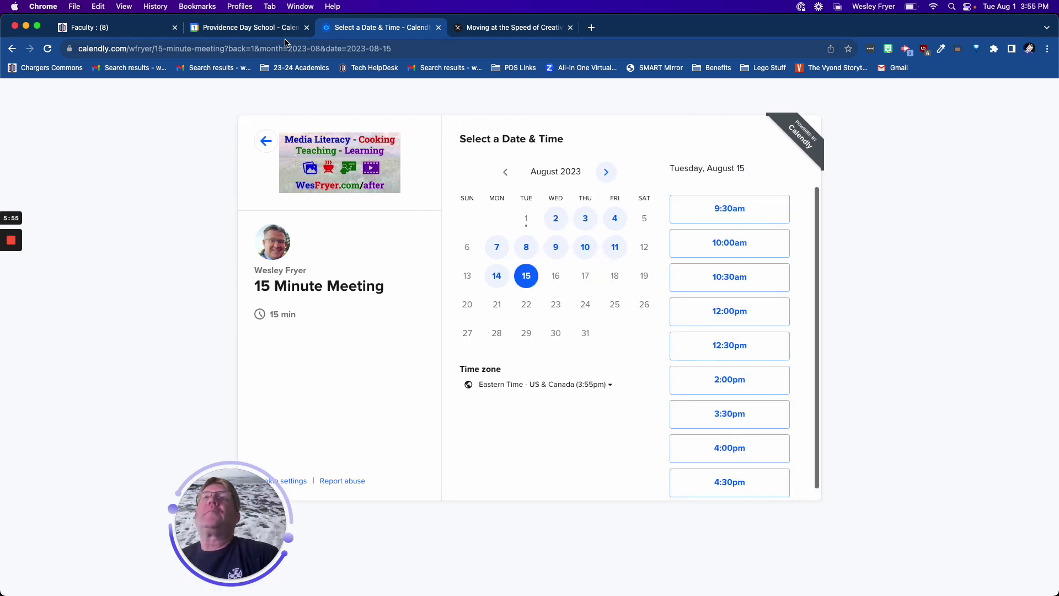
{"action": "left_click", "coordinate": [237, 28]}
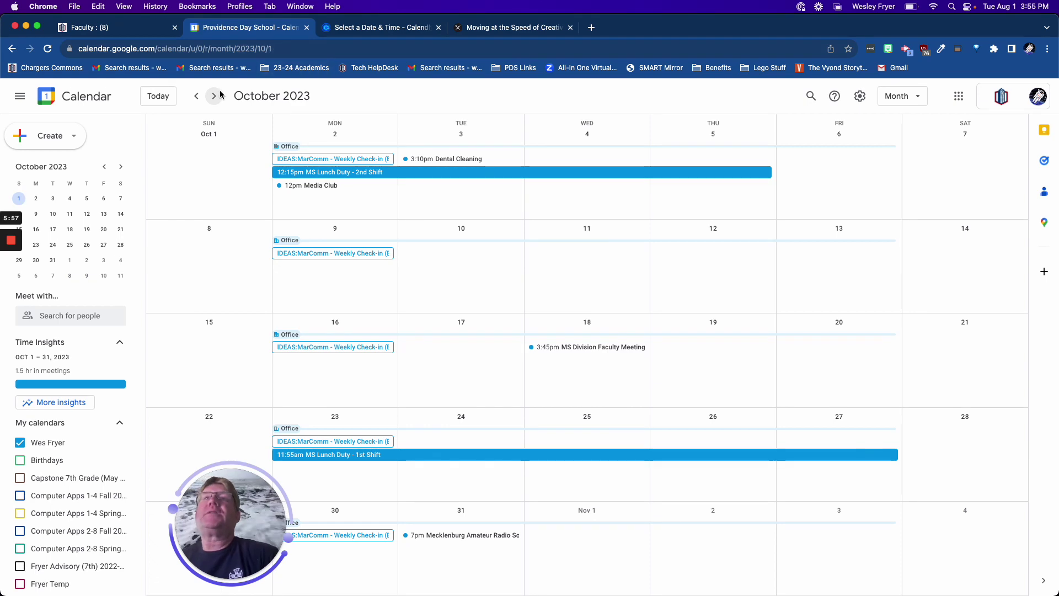
Go back to August 2023 and open the August 16 B (MS) event details.
{"action": "left_click", "coordinate": [196, 97]}
{"action": "left_click", "coordinate": [196, 97]}
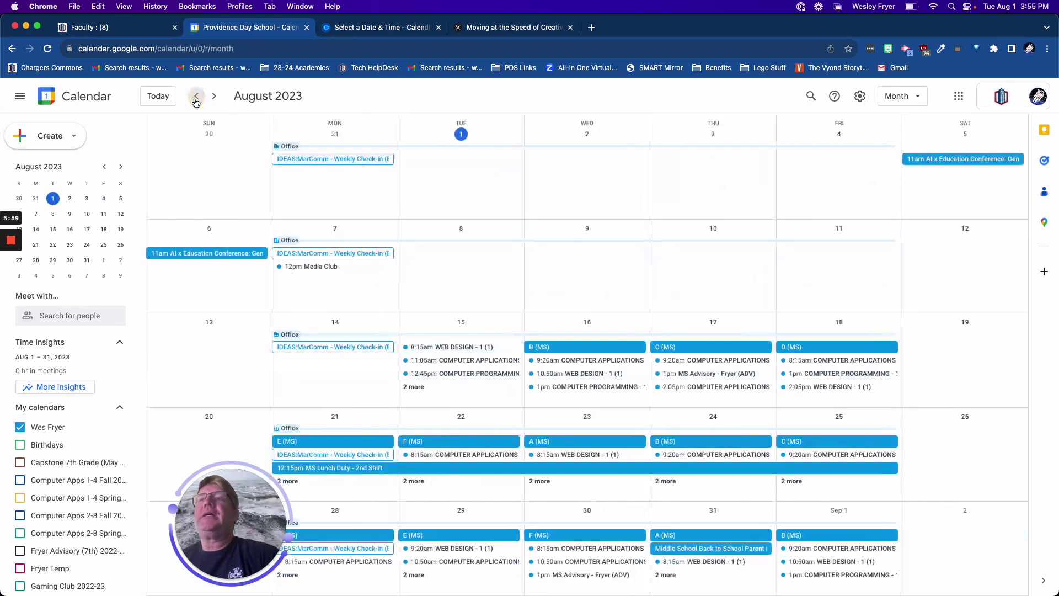
{"action": "left_click", "coordinate": [560, 349]}
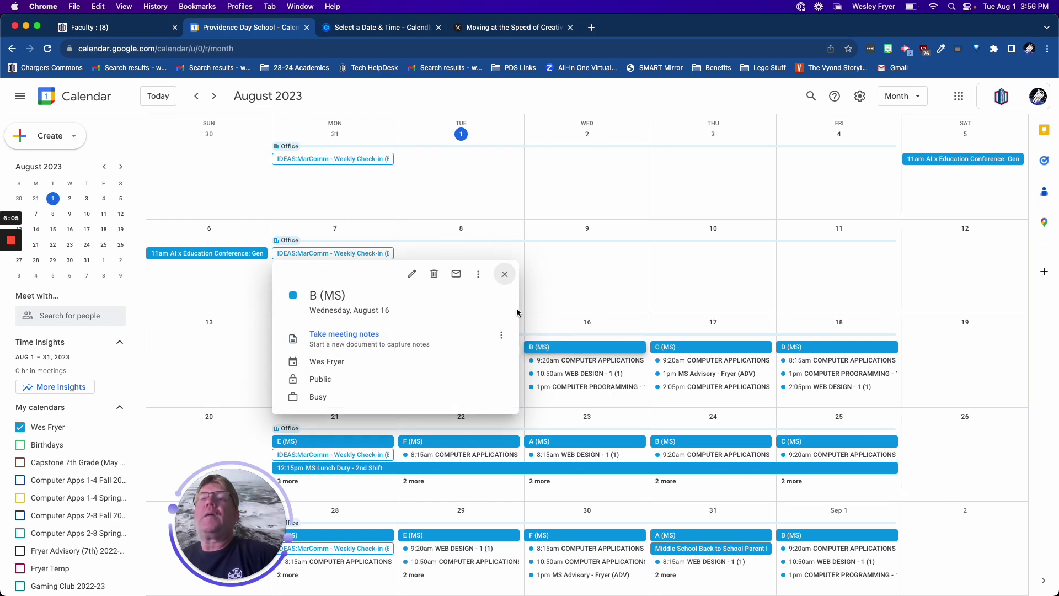
Open the B (MS) event's full editor, close it unchanged, and reopen its details.
{"action": "left_click", "coordinate": [410, 278]}
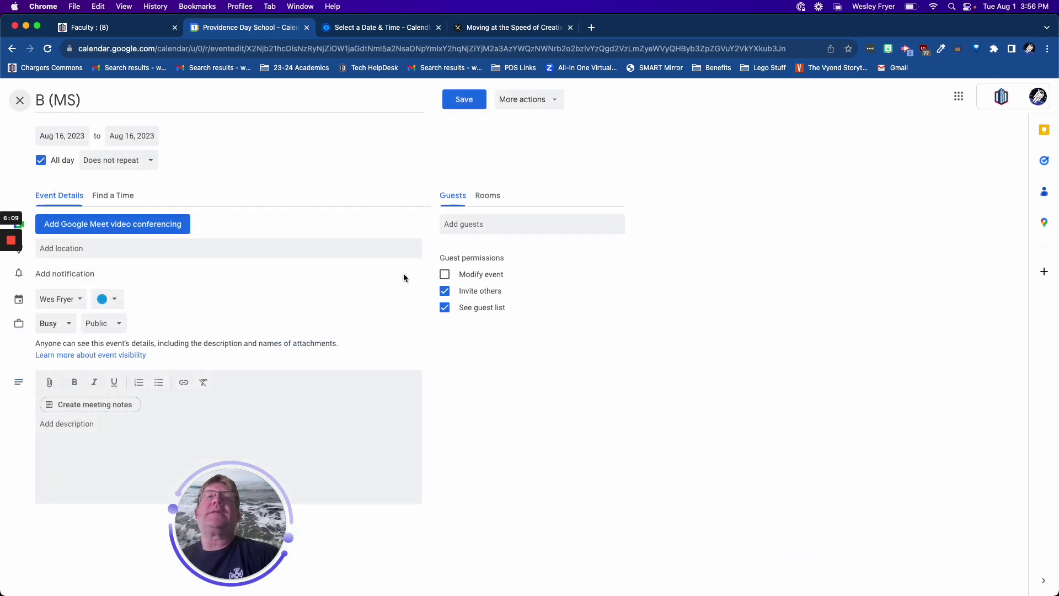
{"action": "left_click", "coordinate": [20, 101]}
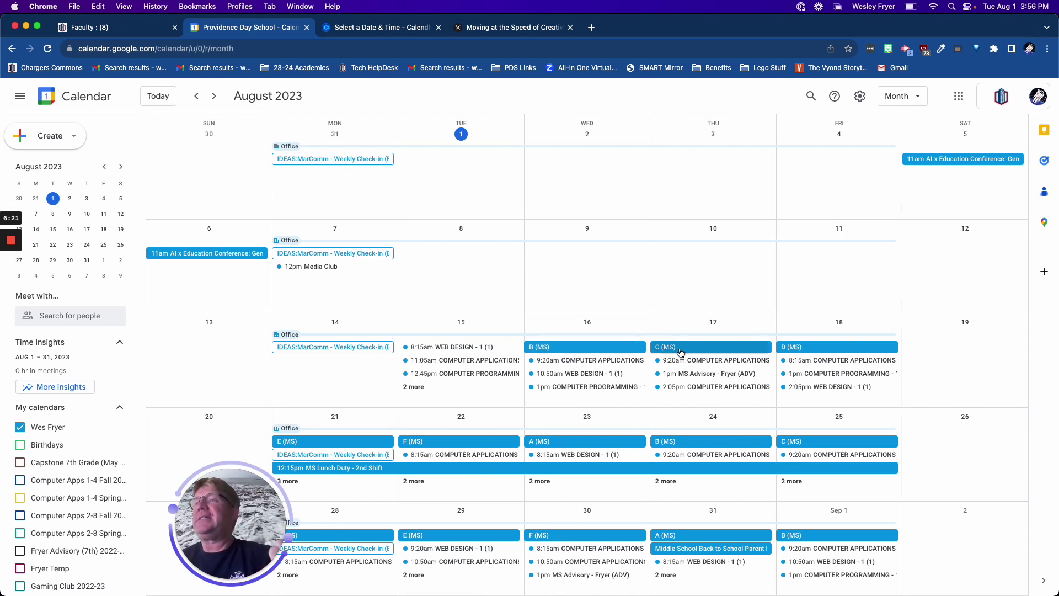
{"action": "left_click", "coordinate": [595, 352]}
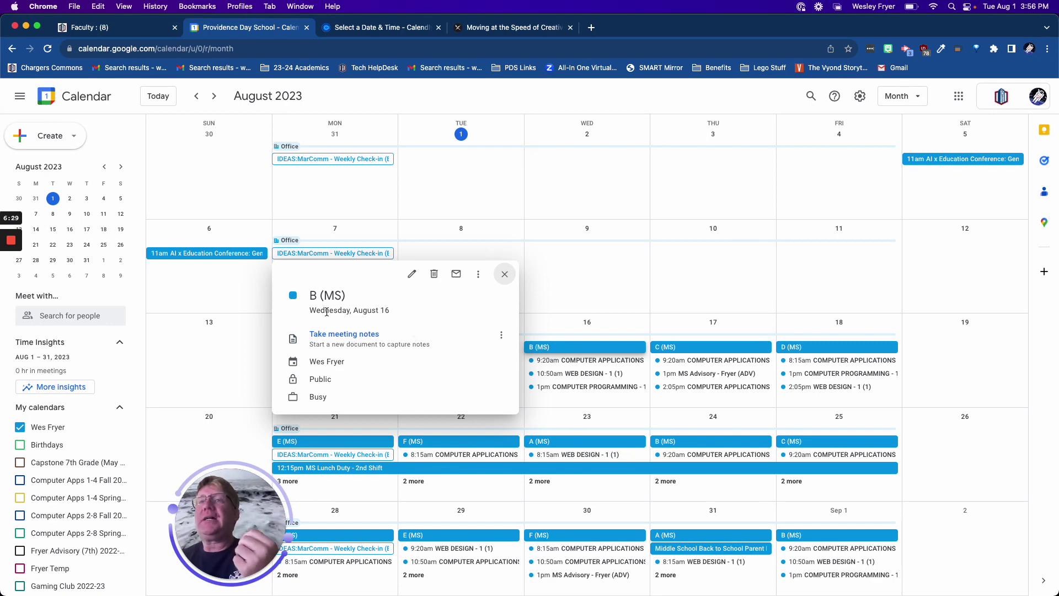
Change the August 16 B (MS) event's availability from Busy to Free and save it.
{"action": "left_click", "coordinate": [408, 274]}
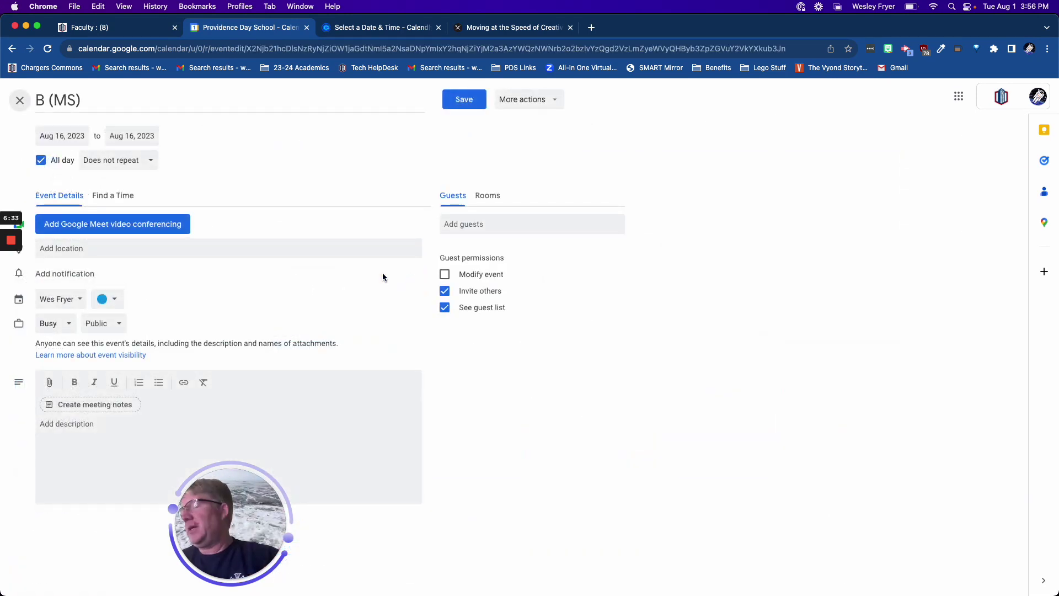
{"action": "left_click", "coordinate": [53, 333]}
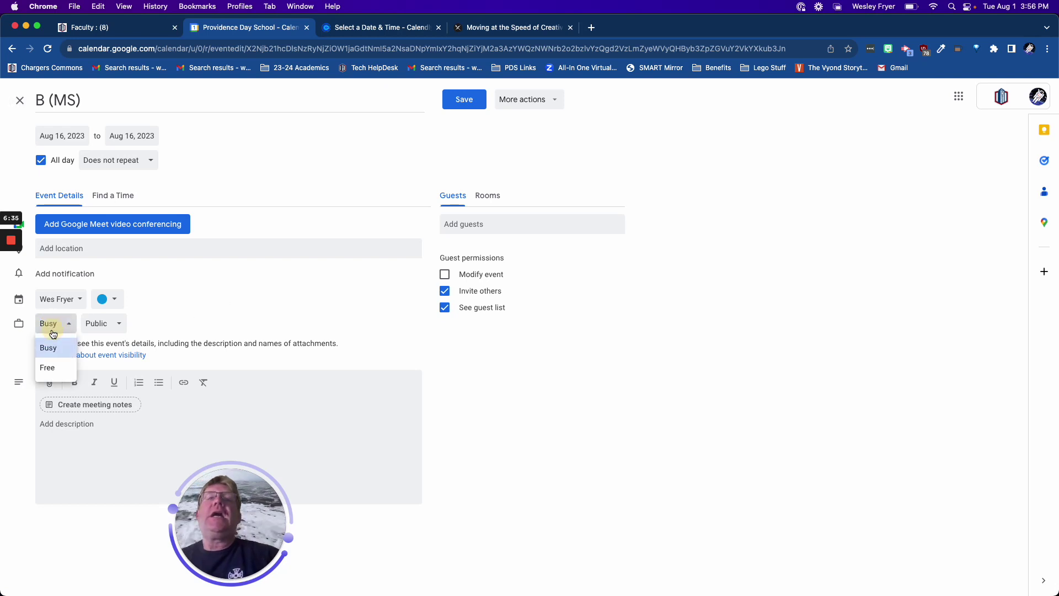
{"action": "left_click", "coordinate": [48, 367]}
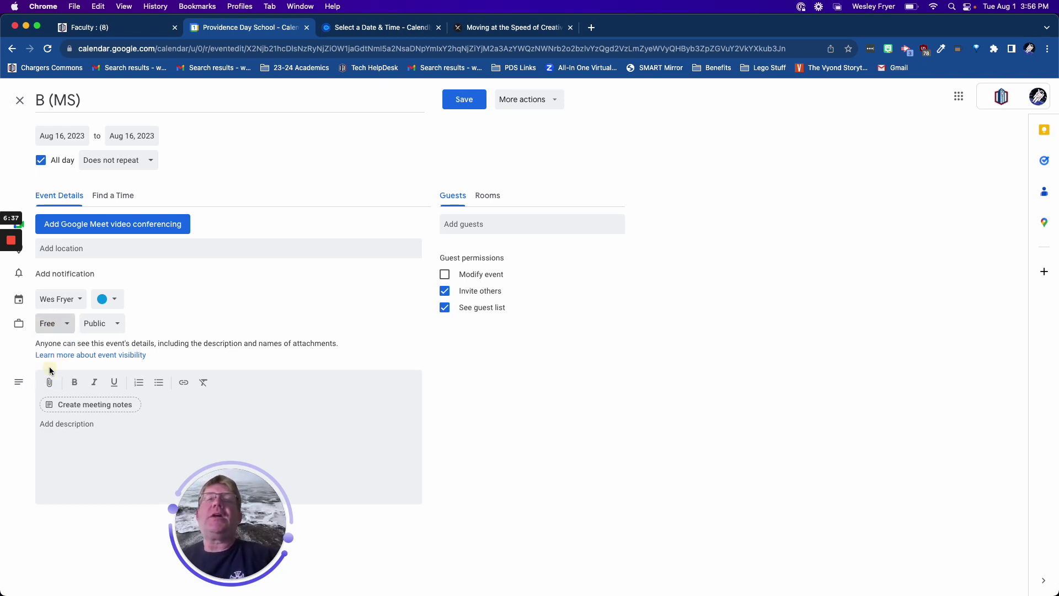
{"action": "left_click", "coordinate": [461, 101]}
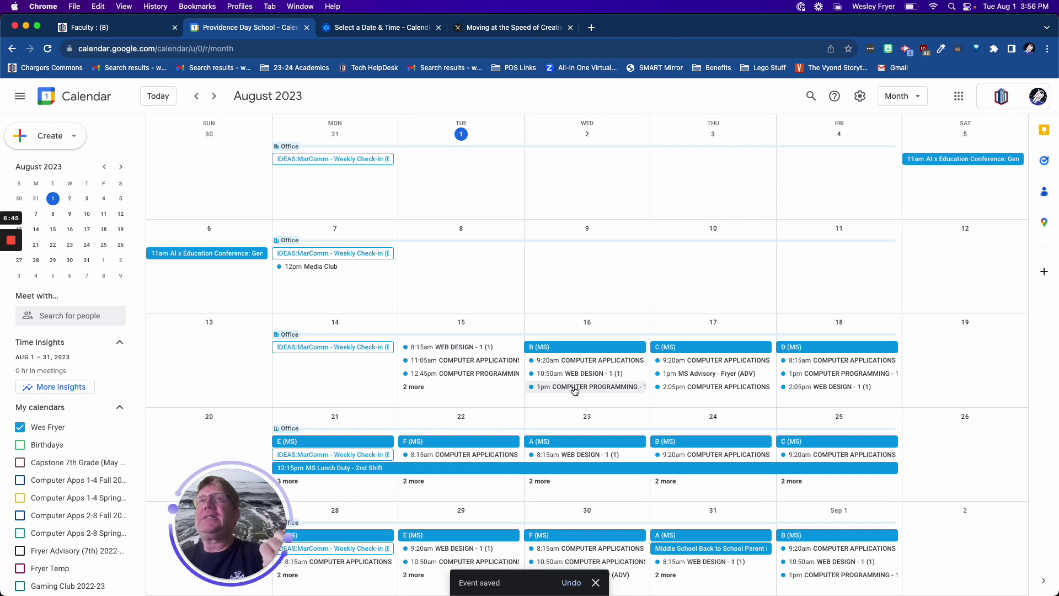
Reload Calendly, compare August 16's open times with August 15's, then return to Google Calendar.
{"action": "left_click", "coordinate": [367, 30]}
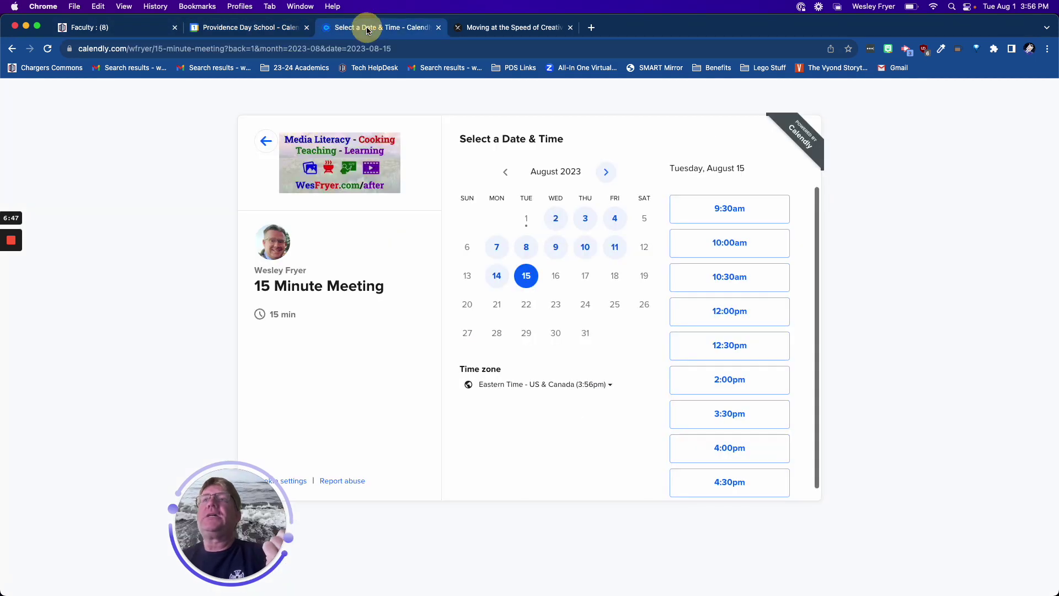
{"action": "left_click", "coordinate": [48, 49]}
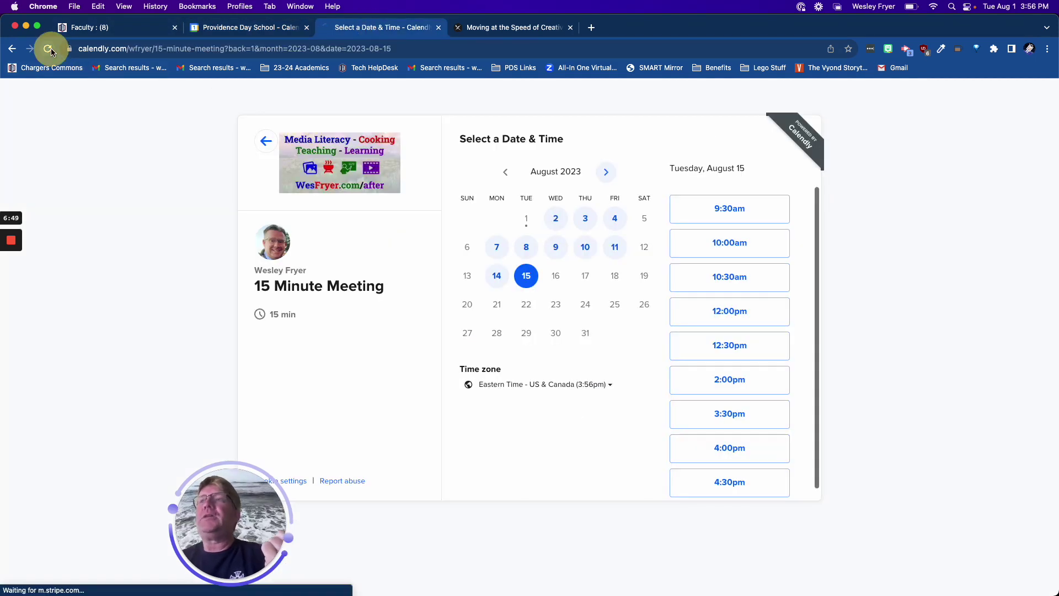
{"action": "left_click", "coordinate": [557, 277]}
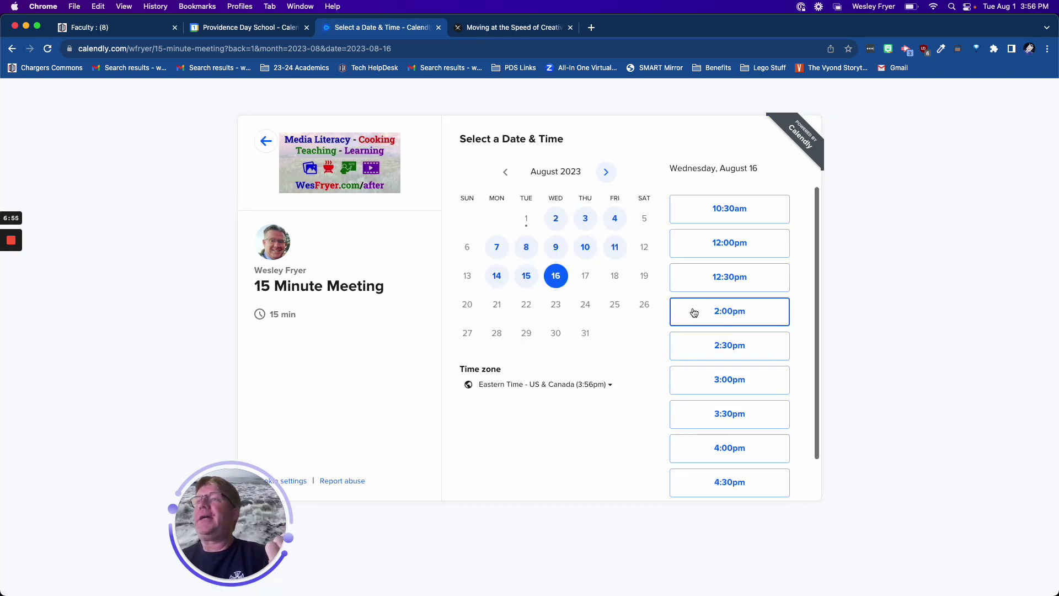
{"action": "left_click", "coordinate": [526, 276]}
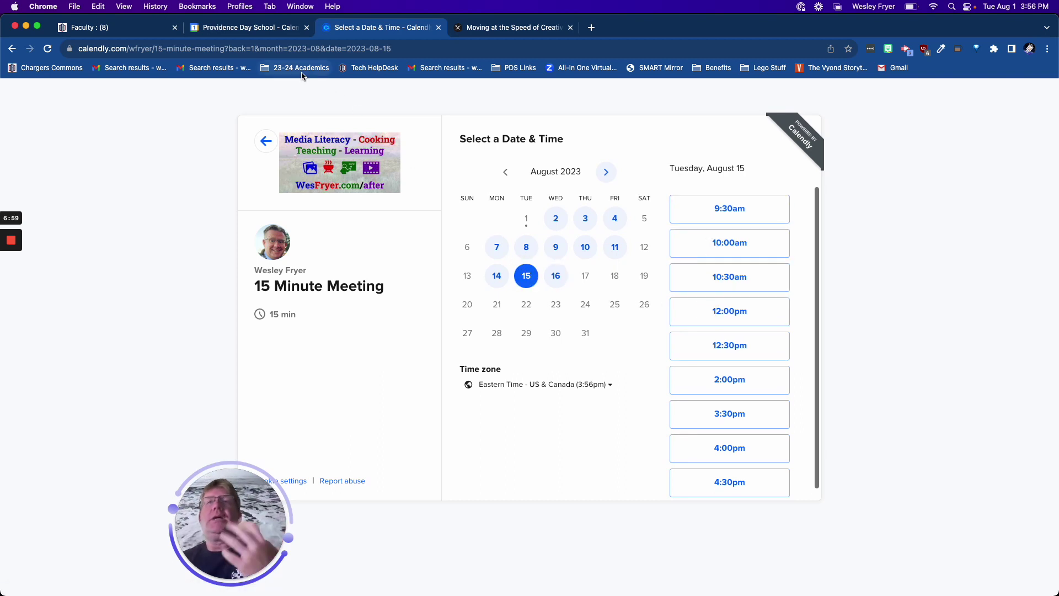
{"action": "left_click", "coordinate": [251, 30]}
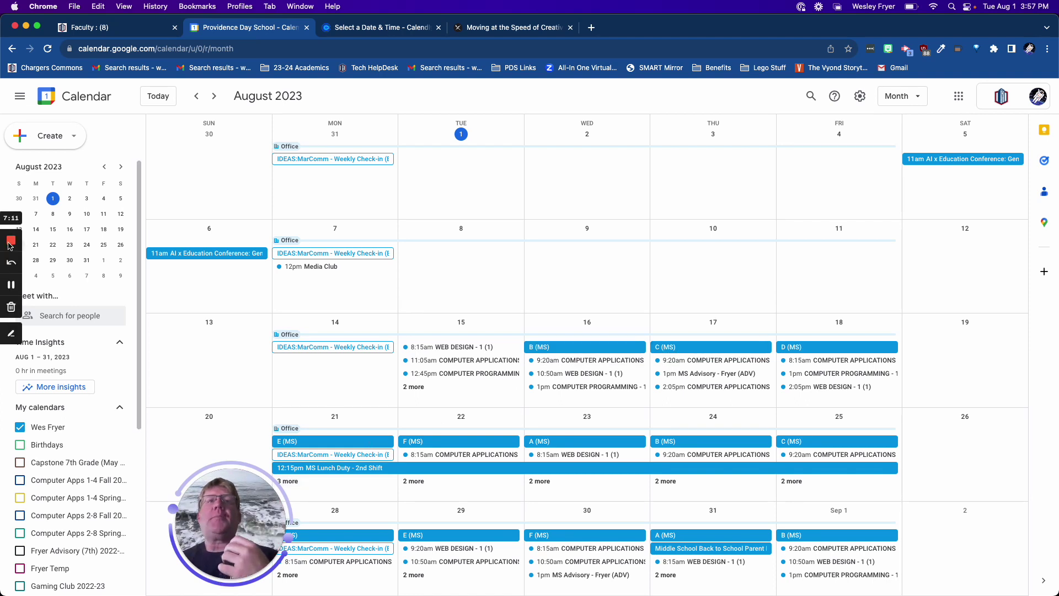
Open bulkeditcalendarevents.com in a new Chrome tab.
{"action": "left_click", "coordinate": [11, 285]}
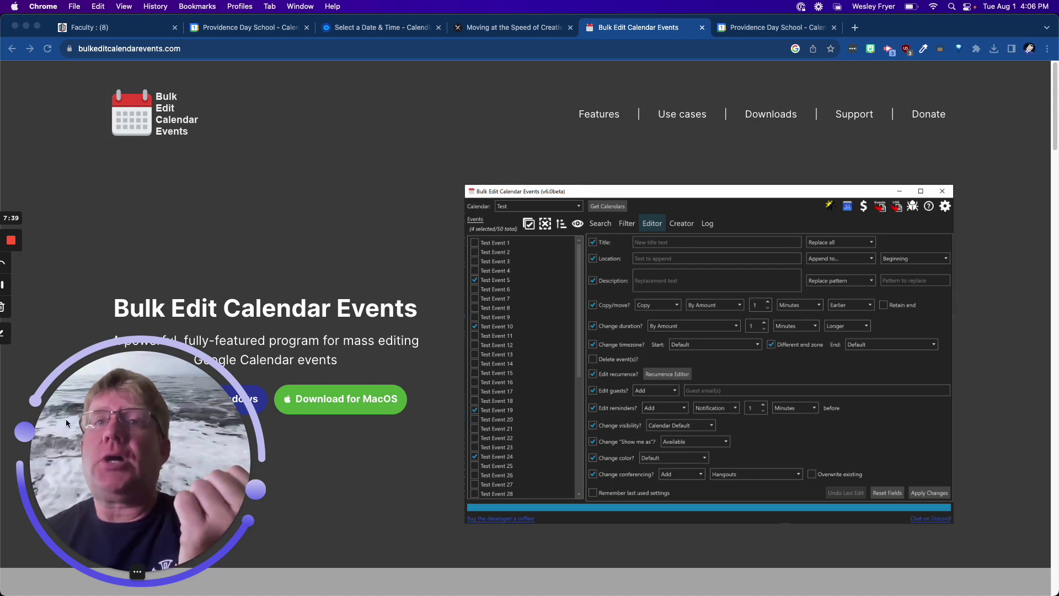
Leave Chrome and switch to Finder with Cmd+Tab.
{"action": "left_click_drag", "start_coordinate": [130, 400], "coordinate": [341, 78]}
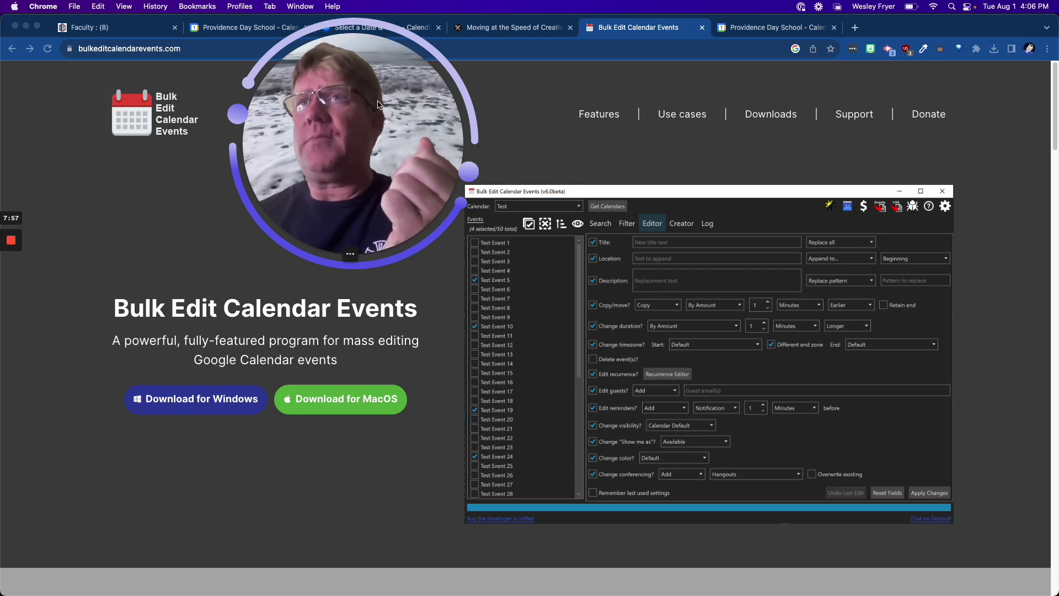
{"action": "left_click_drag", "start_coordinate": [372, 105], "coordinate": [149, 415]}
{"action": "key", "text": "super+Tab"}
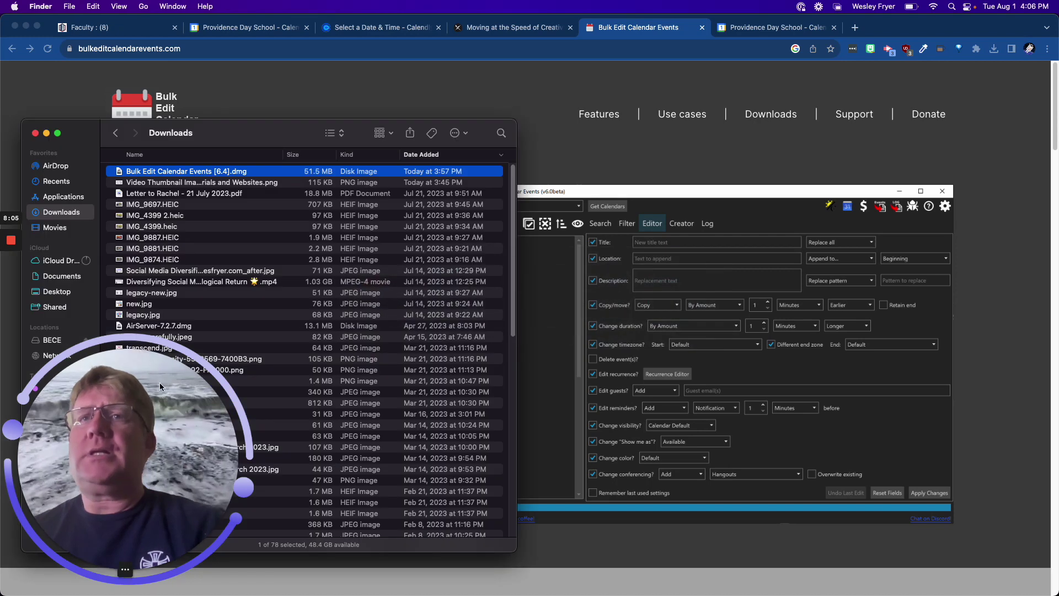
Go to Applications in Finder and double-click Bulk Edit Calendar Events to launch it.
{"action": "left_click", "coordinate": [74, 199]}
{"action": "left_click", "coordinate": [131, 217]}
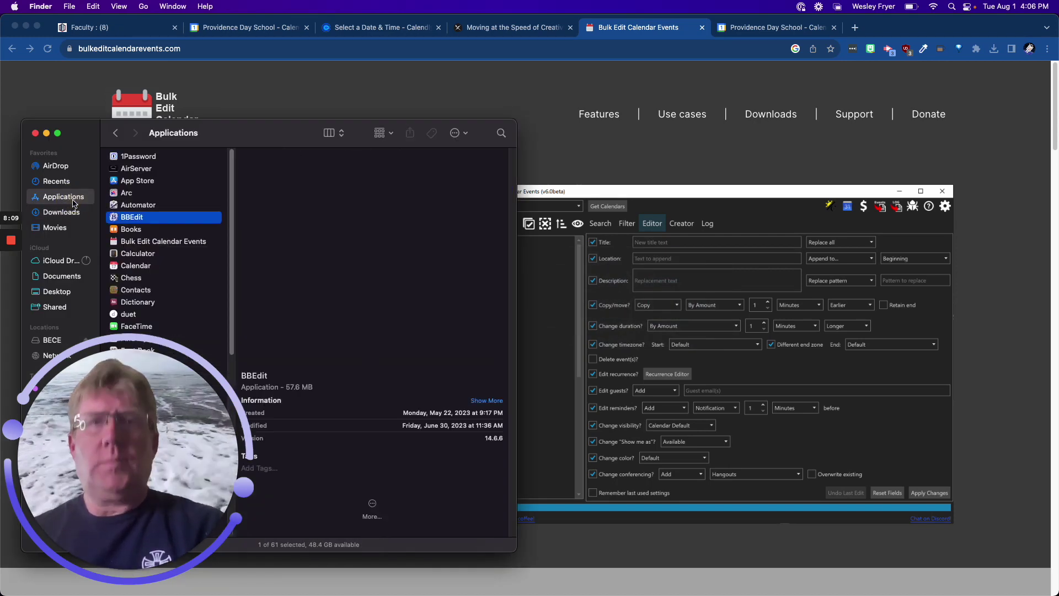
{"action": "left_click", "coordinate": [145, 241]}
{"action": "double_click", "coordinate": [145, 241]}
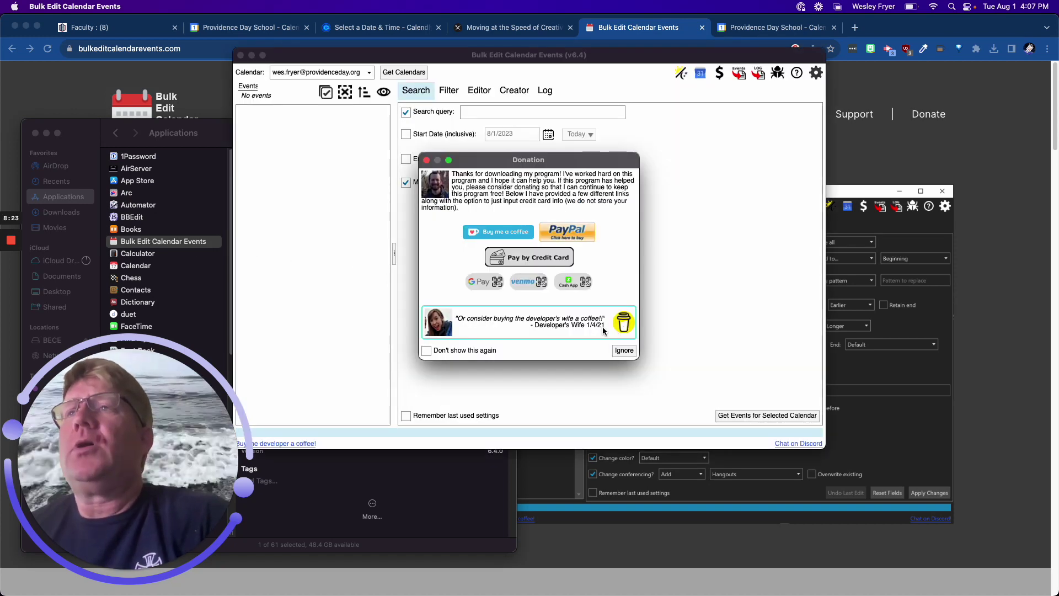
Dismiss the donation prompt, maximize the window, and choose the main work account calendar.
{"action": "left_click", "coordinate": [624, 350]}
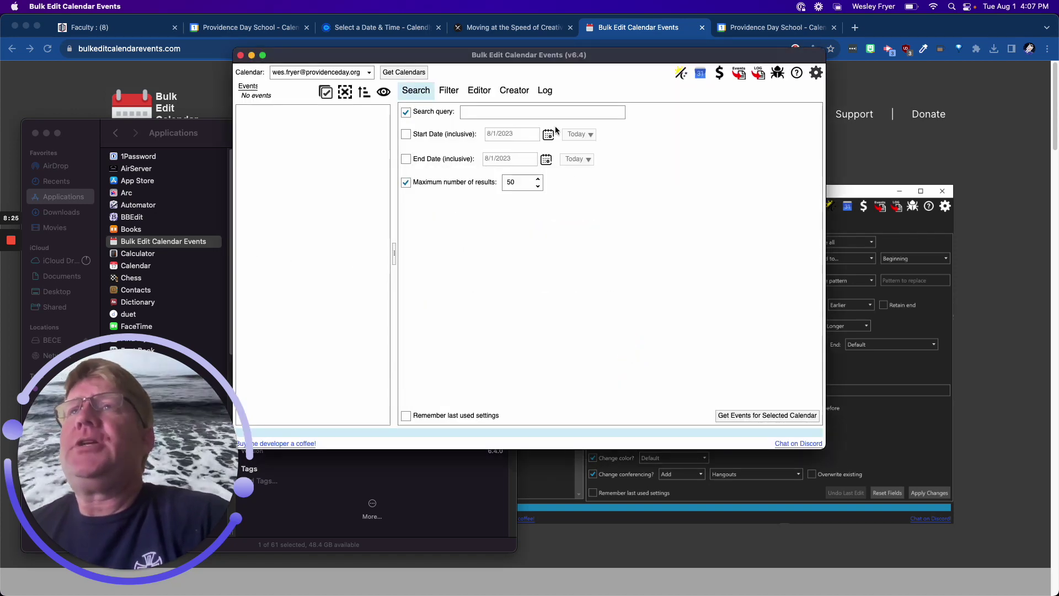
{"action": "double_click", "coordinate": [611, 57]}
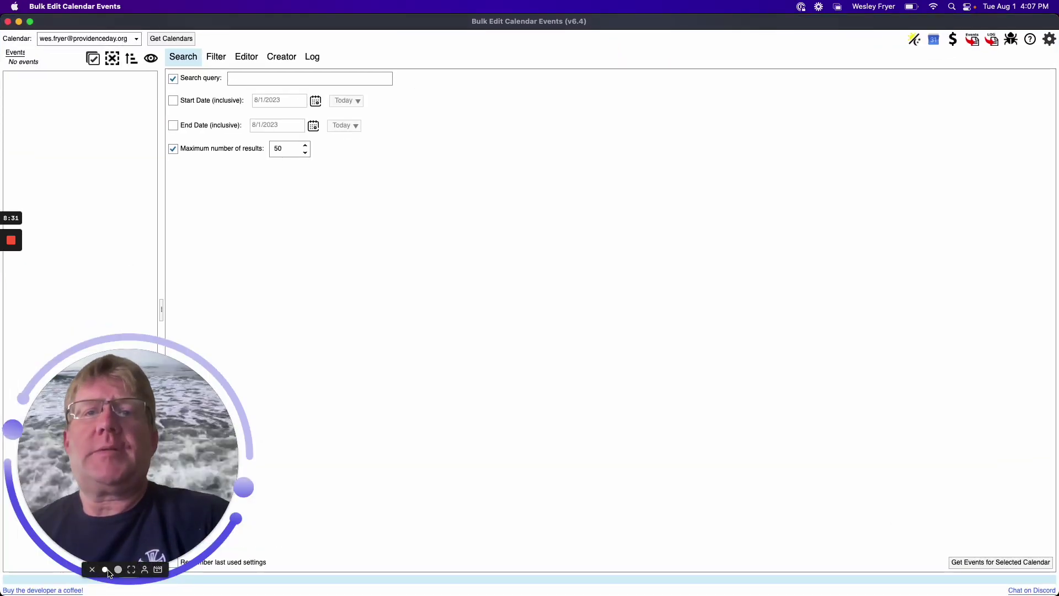
{"action": "left_click", "coordinate": [118, 570]}
{"action": "left_click_drag", "start_coordinate": [82, 489], "coordinate": [421, 490]}
{"action": "left_click", "coordinate": [120, 42]}
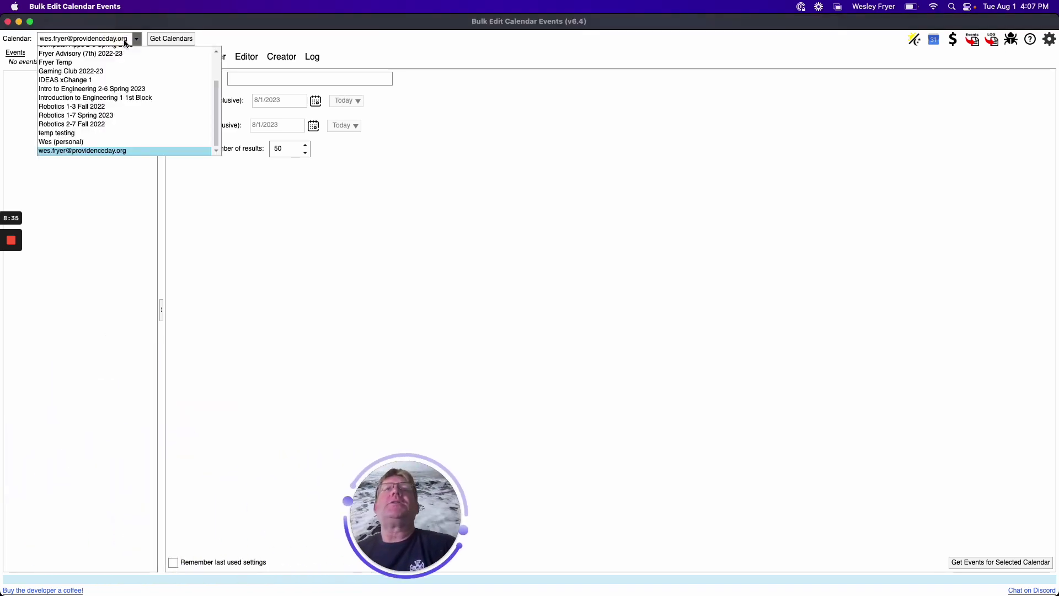
{"action": "scroll", "coordinate": [110, 102], "scroll_direction": "up", "scroll_amount": 5}
{"action": "scroll", "coordinate": [110, 102], "scroll_direction": "down", "scroll_amount": 3}
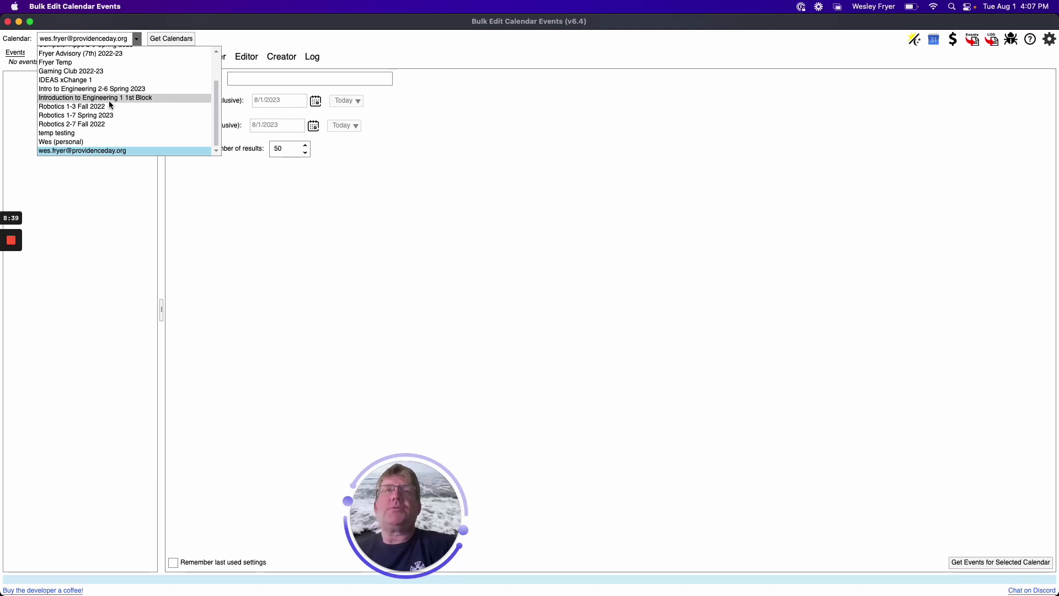
{"action": "left_click", "coordinate": [106, 151]}
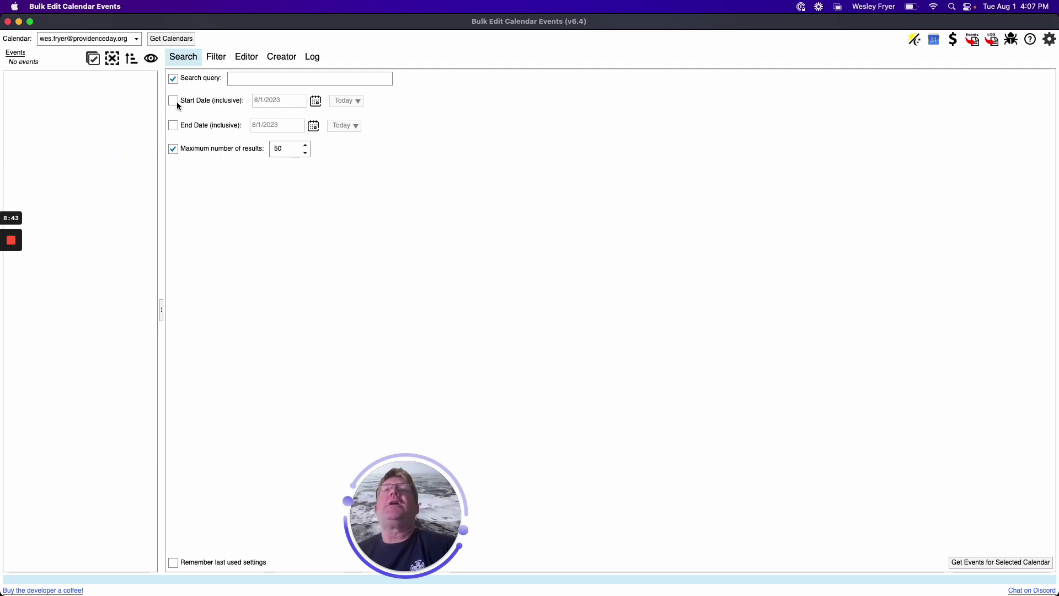
Disable the query and max-results filters, enable a start date, and set End Date to 12/31/2023.
{"action": "left_click", "coordinate": [173, 78]}
{"action": "left_click", "coordinate": [173, 149]}
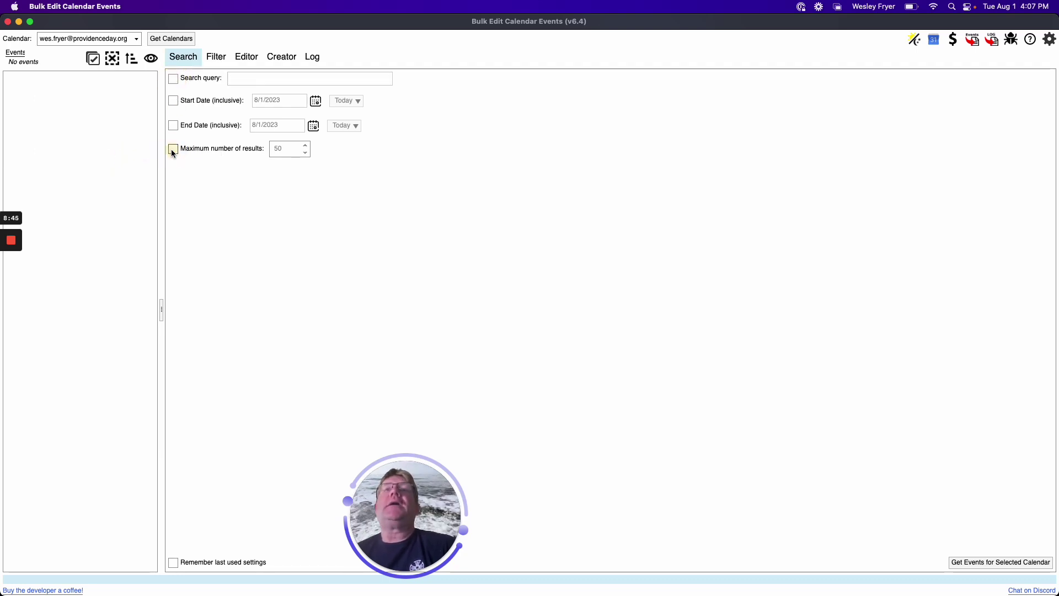
{"action": "left_click", "coordinate": [173, 101]}
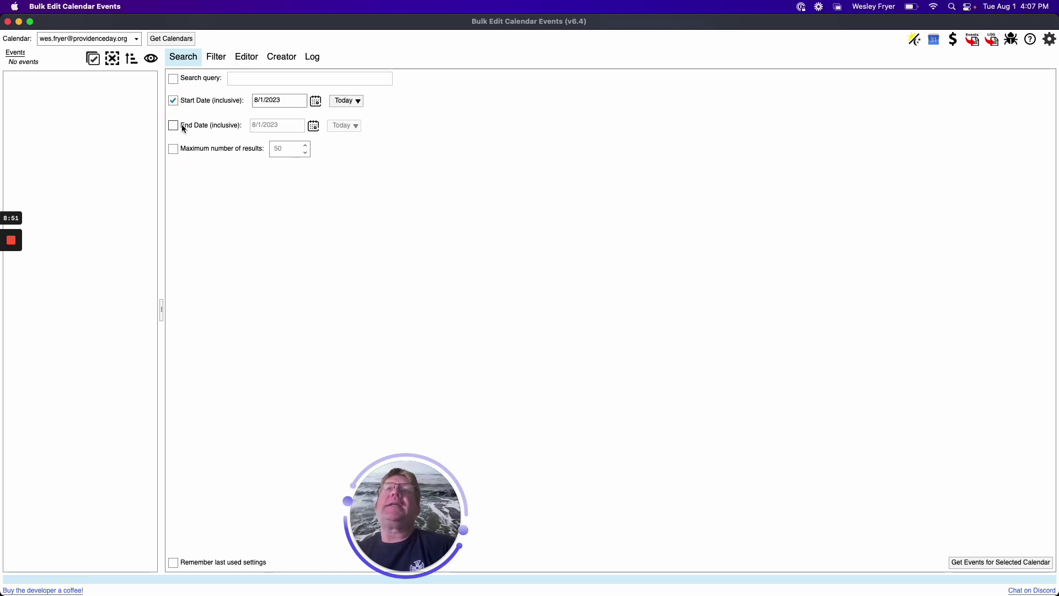
{"action": "left_click", "coordinate": [313, 126]}
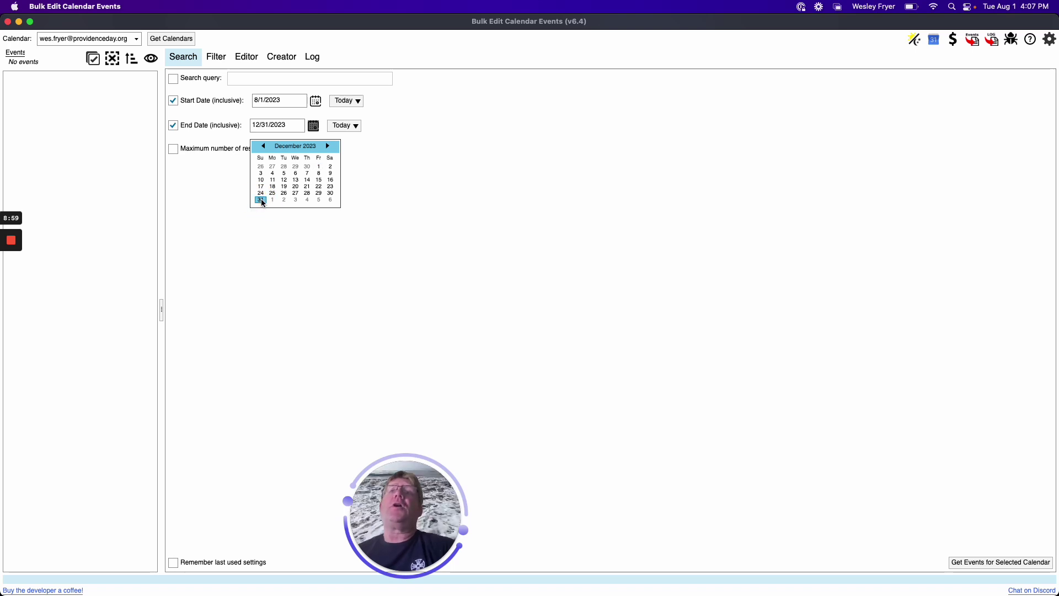
{"action": "left_click", "coordinate": [224, 193]}
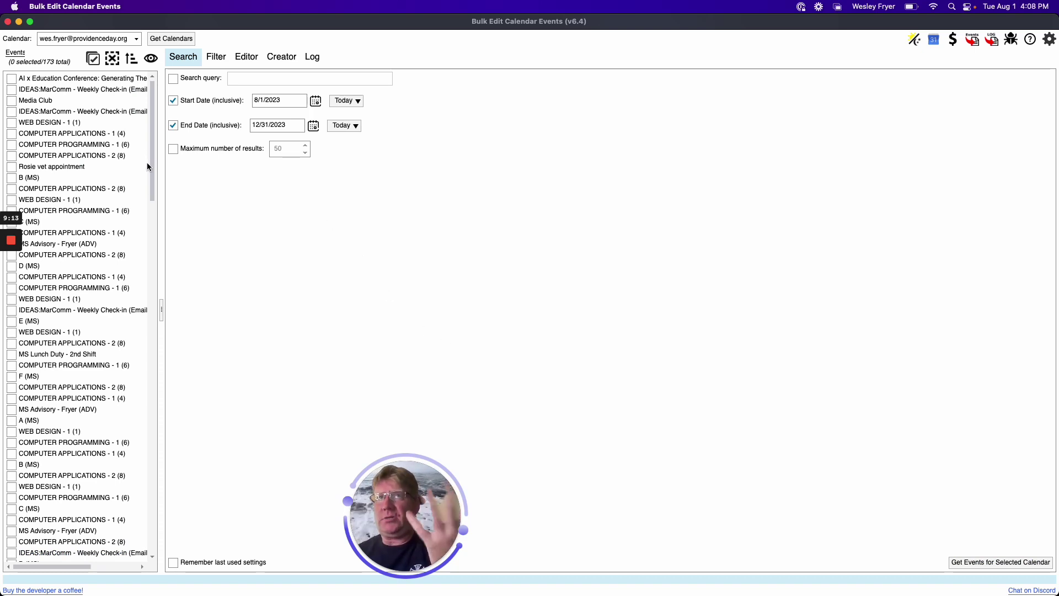
Filter by title containing '(MS)' to select the 31 rotation-day events.
{"action": "left_click", "coordinate": [216, 57]}
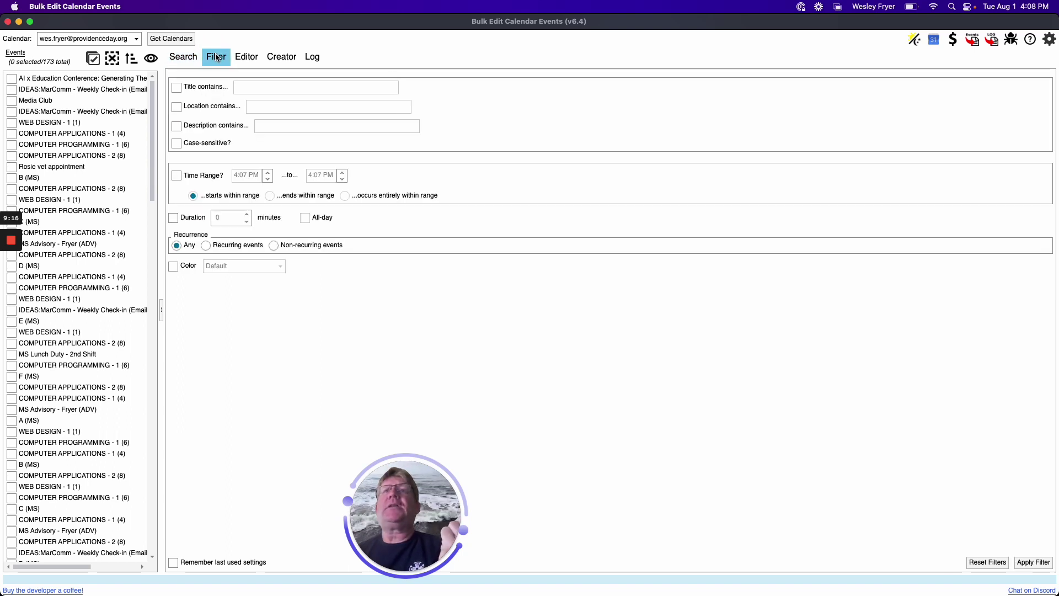
{"action": "left_click", "coordinate": [177, 88]}
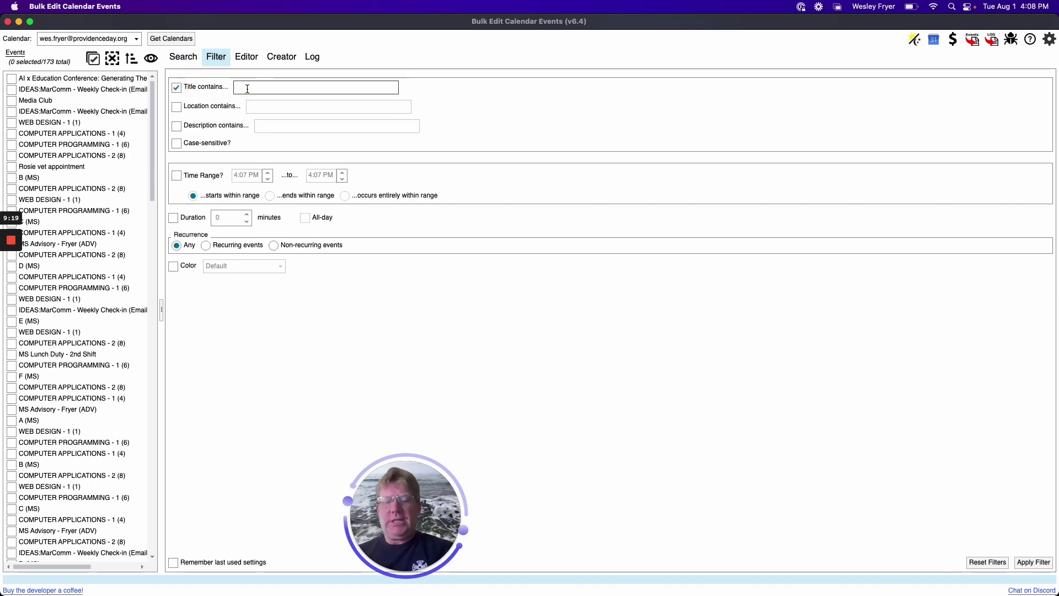
{"action": "type", "text": "(MS"}
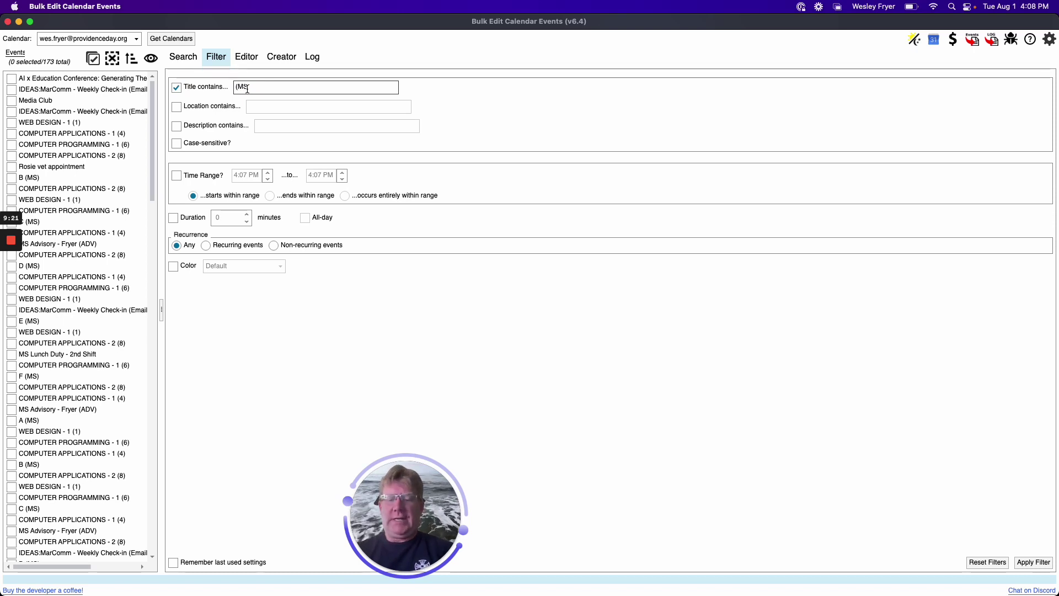
{"action": "type", "text": ")"}
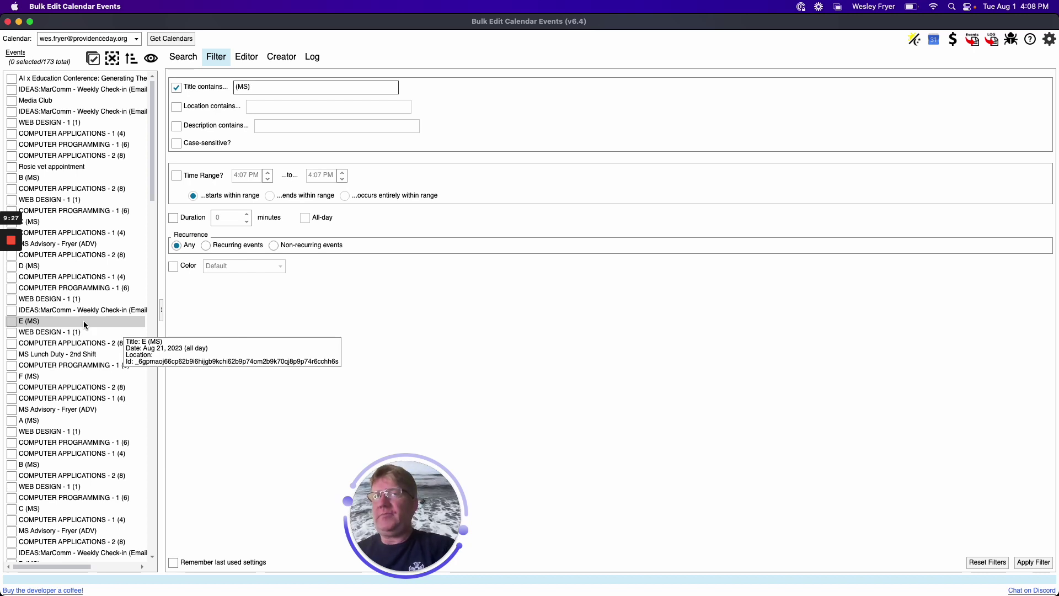
{"action": "left_click", "coordinate": [1033, 563]}
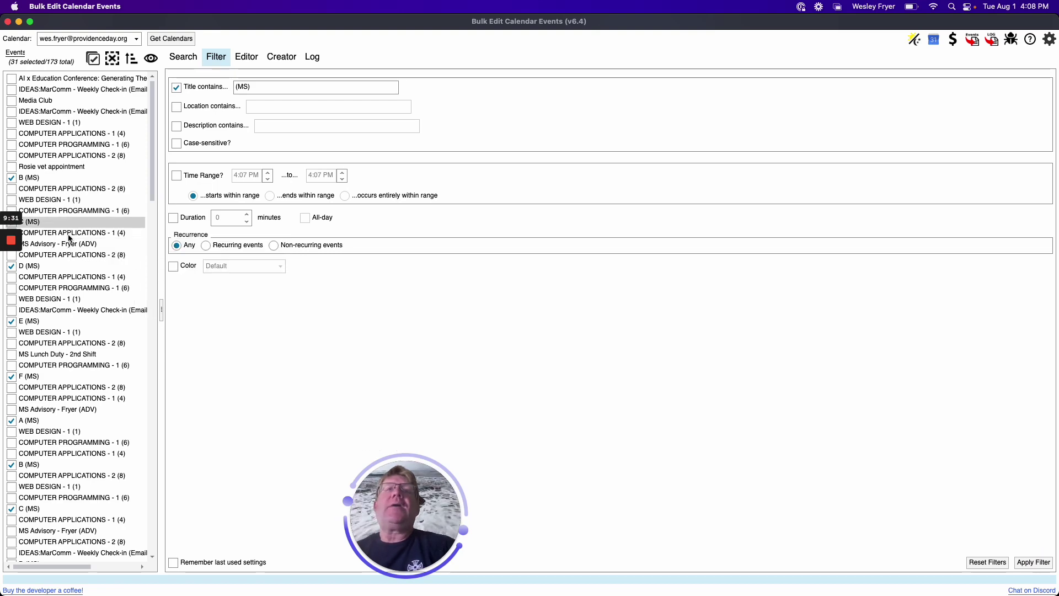
{"action": "scroll", "coordinate": [78, 270], "scroll_direction": "down", "scroll_amount": 5}
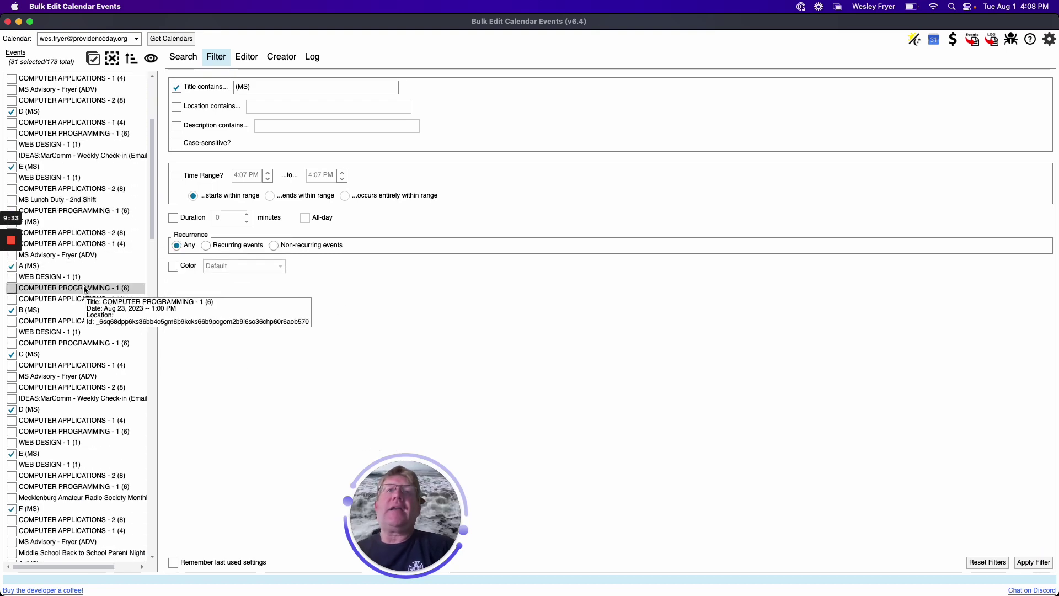
{"action": "scroll", "coordinate": [85, 290], "scroll_direction": "down", "scroll_amount": 6}
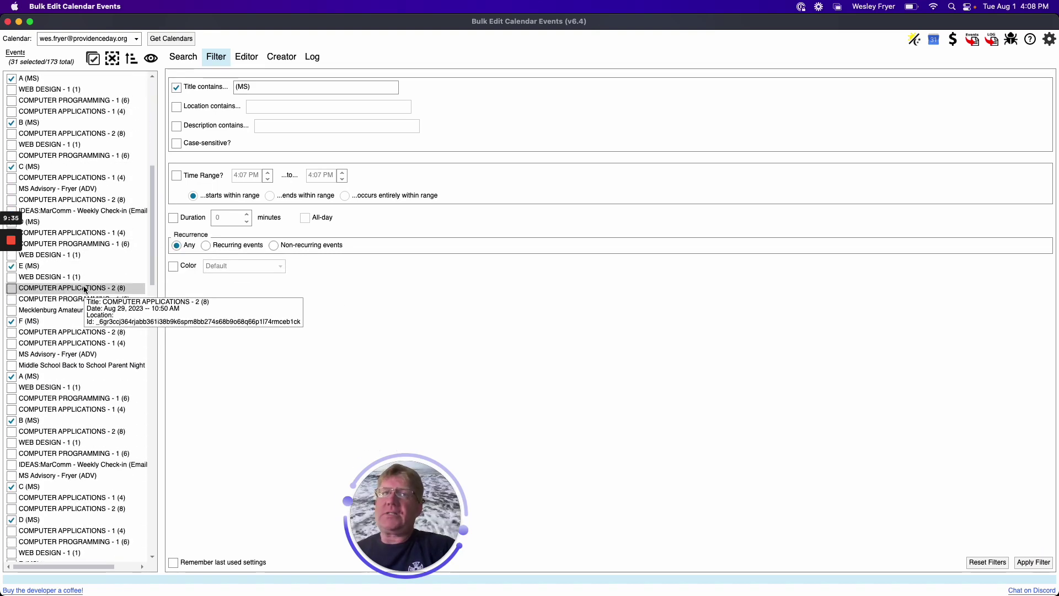
{"action": "scroll", "coordinate": [86, 290], "scroll_direction": "down", "scroll_amount": 2}
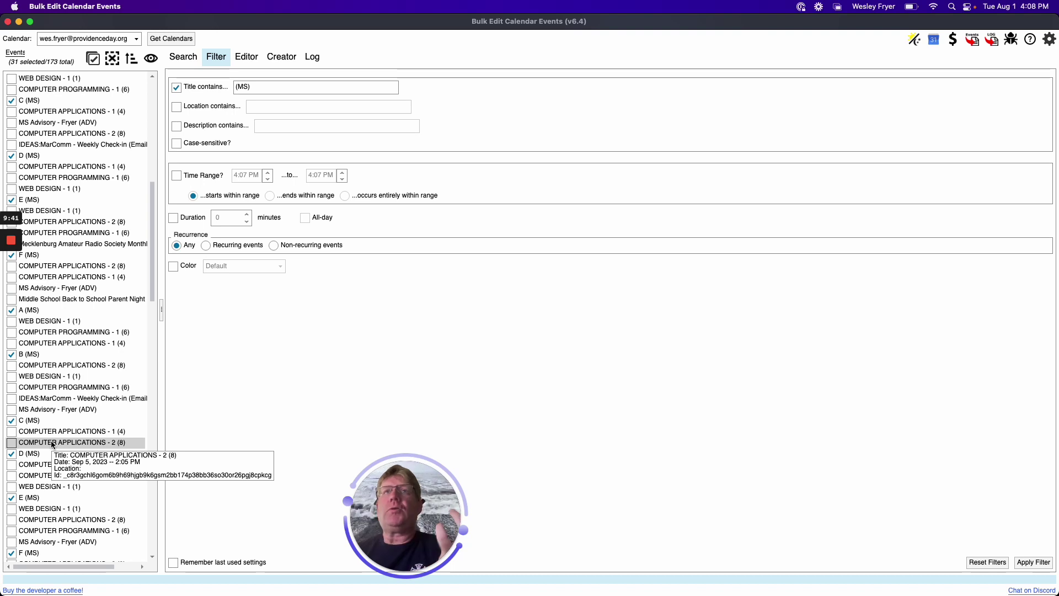
Set the bulk edit to change "Show me as" to Available for the 31 selected events.
{"action": "left_click", "coordinate": [247, 57]}
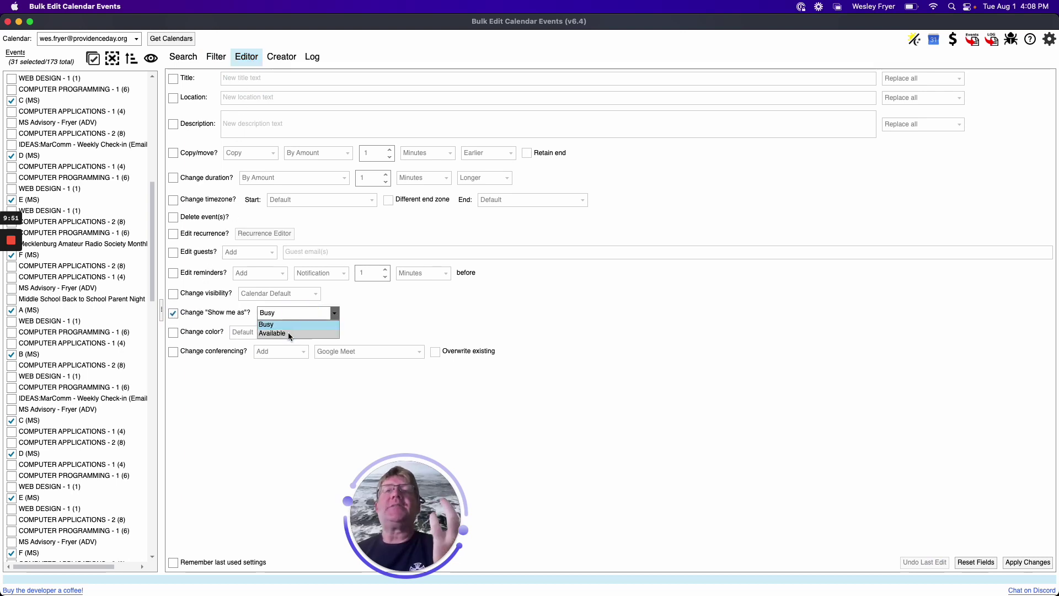
{"action": "left_click", "coordinate": [287, 332]}
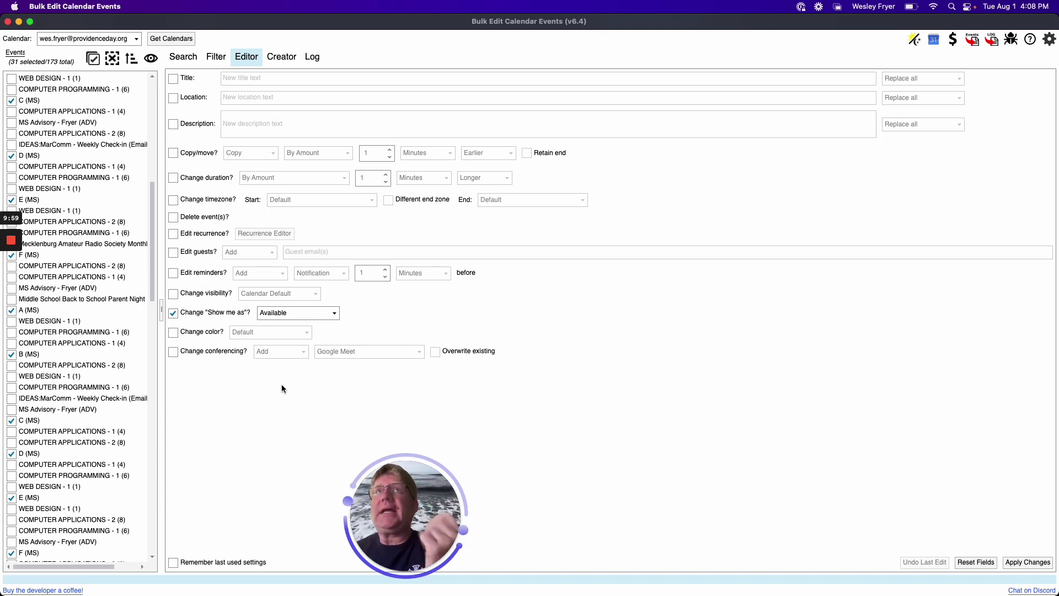
Bring up Calendly's 15 Minute Meeting page and test whether August 17 can be booked.
{"action": "key", "text": "cmd+Tab"}
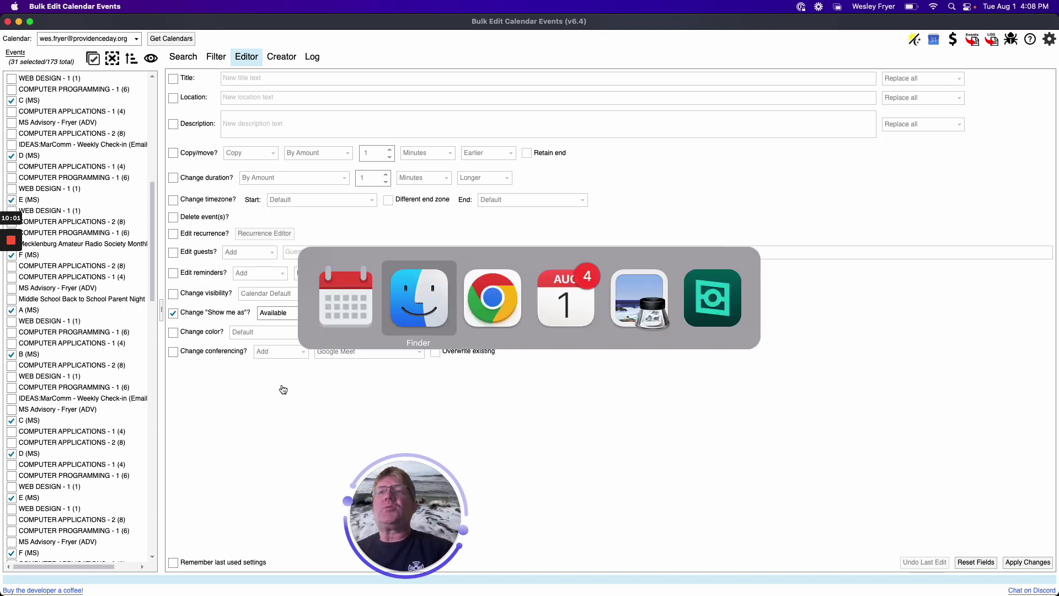
{"action": "key", "text": "super+Tab"}
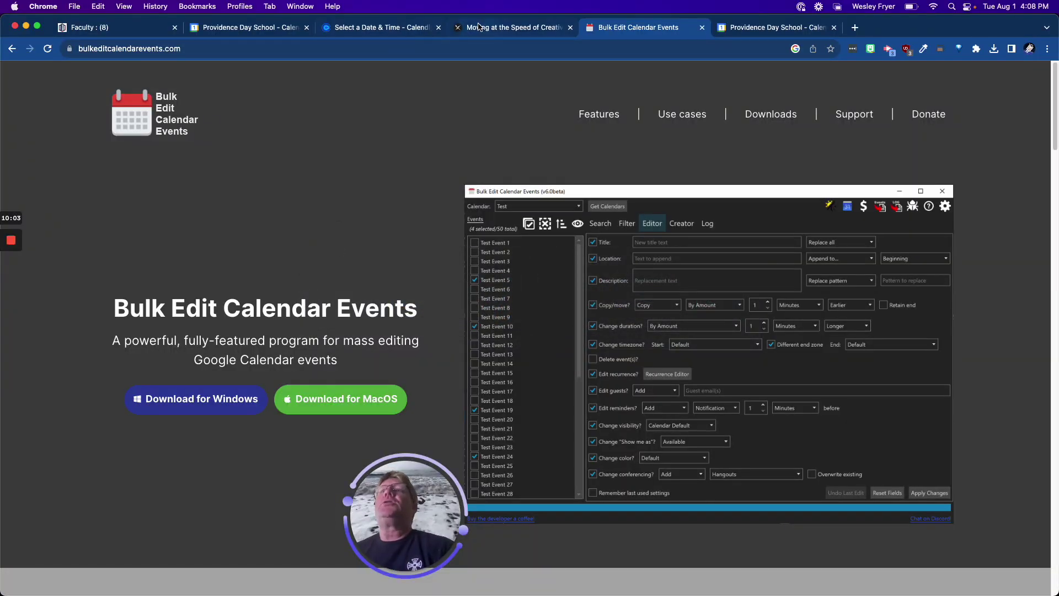
{"action": "left_click", "coordinate": [398, 28]}
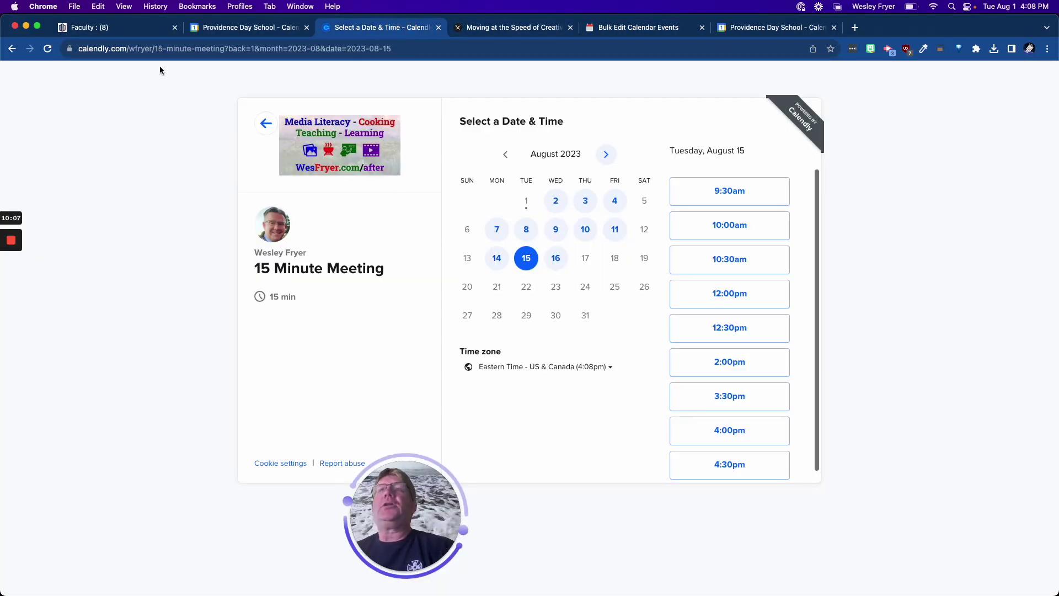
{"action": "left_click", "coordinate": [586, 259]}
{"action": "left_click", "coordinate": [587, 259]}
{"action": "left_click", "coordinate": [588, 260]}
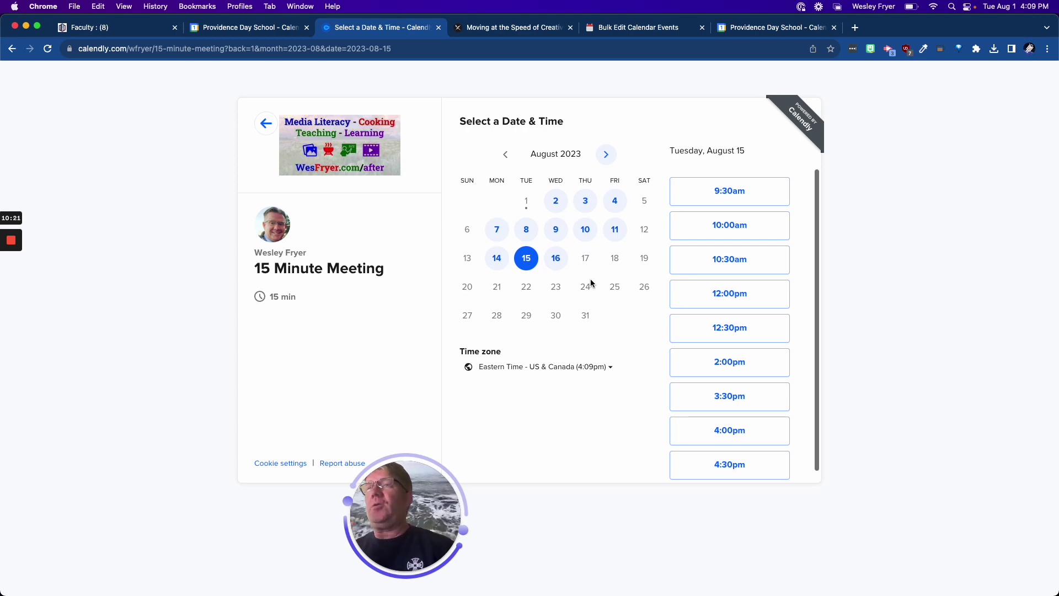
Apply the Available change to the 31 (MS) events and dismiss the completion message.
{"action": "key", "text": "super+Tab"}
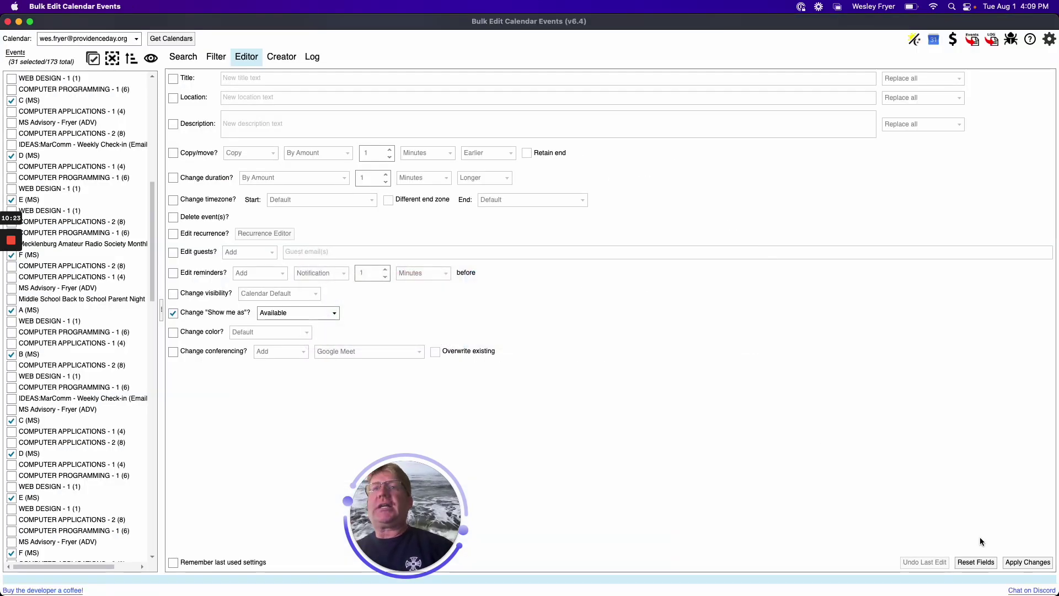
{"action": "left_click", "coordinate": [1012, 560]}
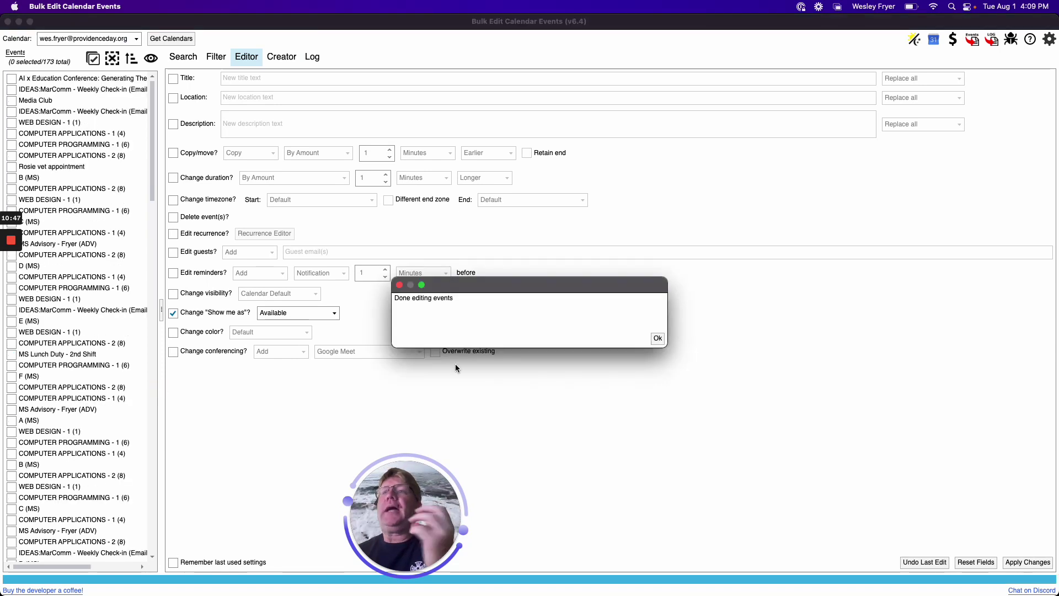
{"action": "left_click", "coordinate": [657, 339]}
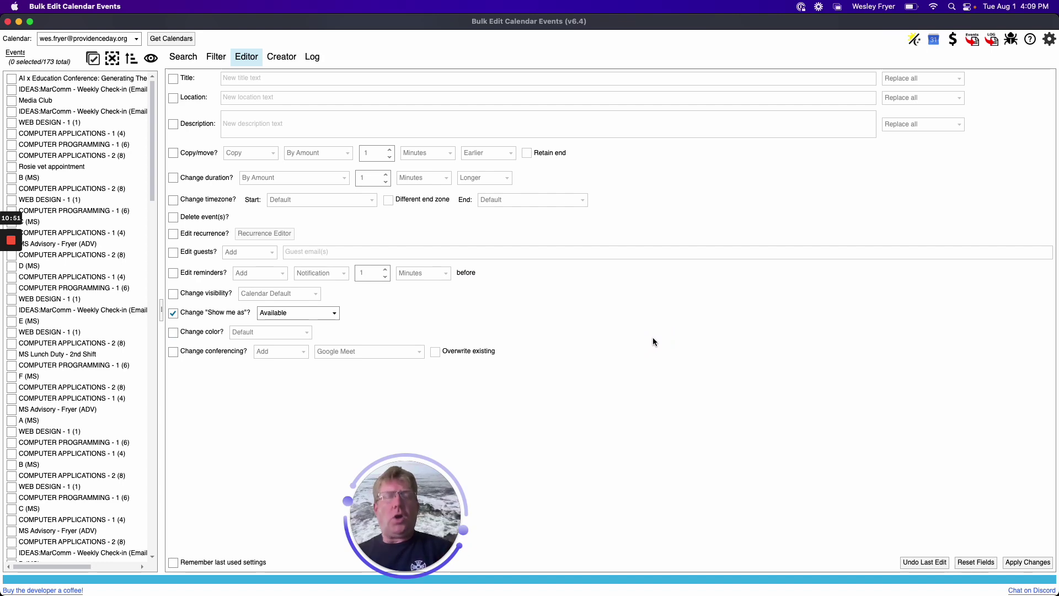
Inspect the C (MS) event's details in the Google Calendar month view.
{"action": "key", "text": "super+Tab"}
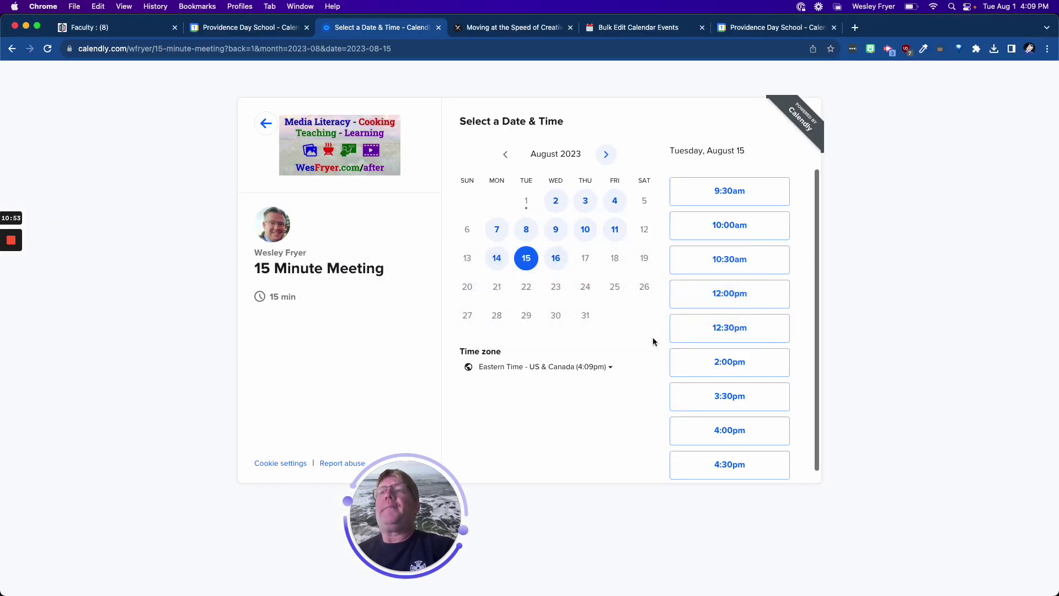
{"action": "left_click", "coordinate": [245, 30]}
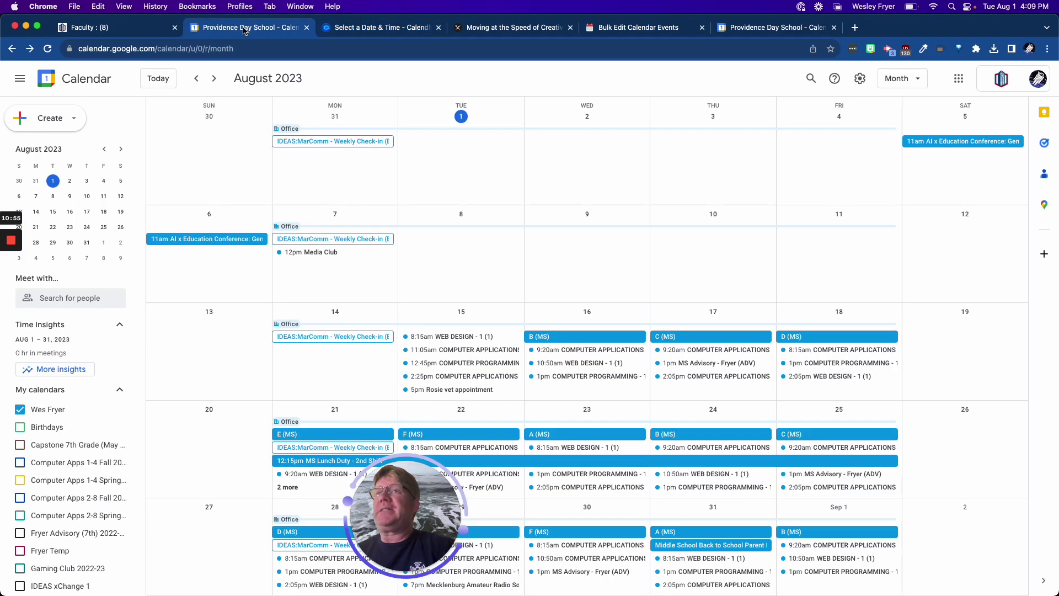
{"action": "left_click", "coordinate": [714, 337]}
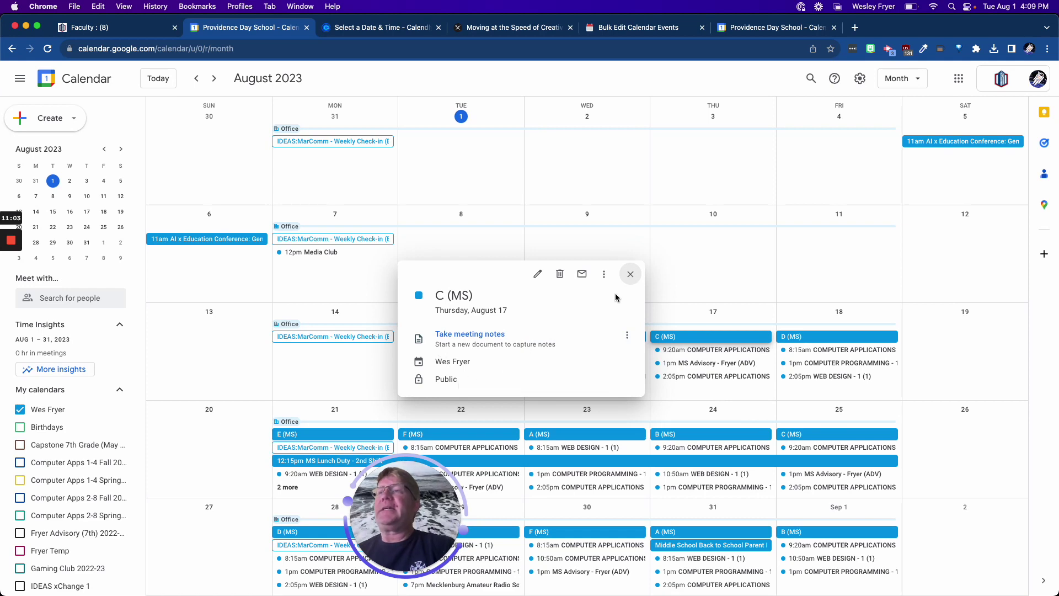
{"action": "left_click", "coordinate": [631, 274]}
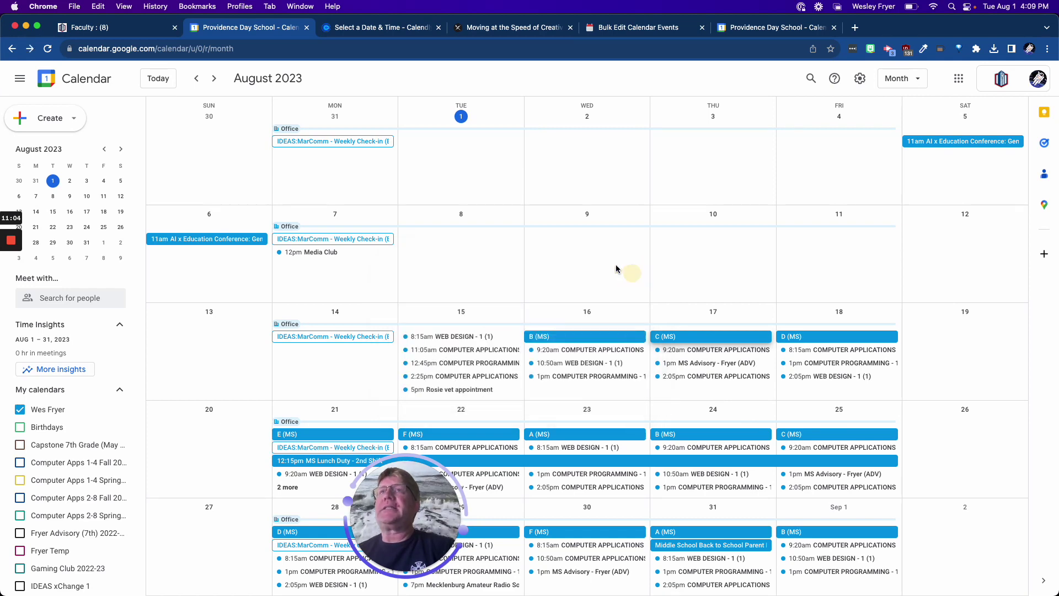
Reload Calendly, confirm August 17 now has open times, then return to Google Calendar.
{"action": "left_click", "coordinate": [395, 32]}
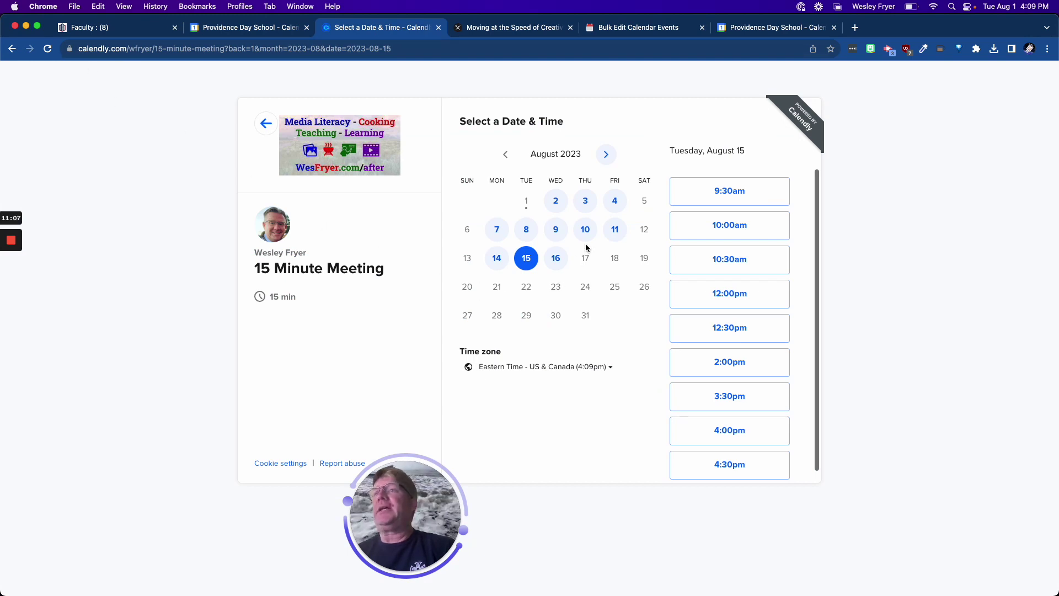
{"action": "left_click", "coordinate": [47, 52]}
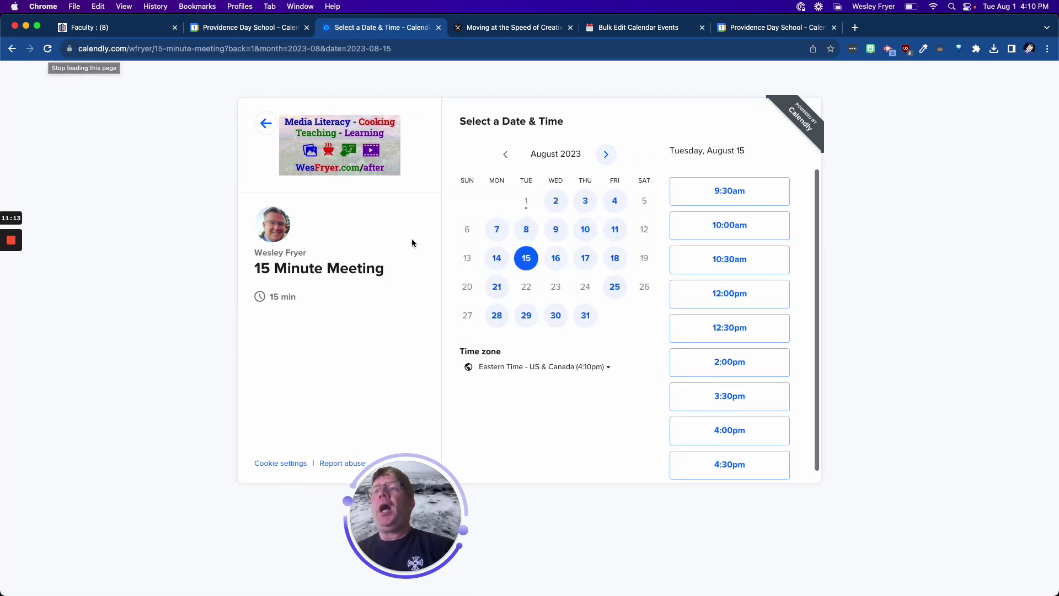
{"action": "left_click", "coordinate": [585, 264]}
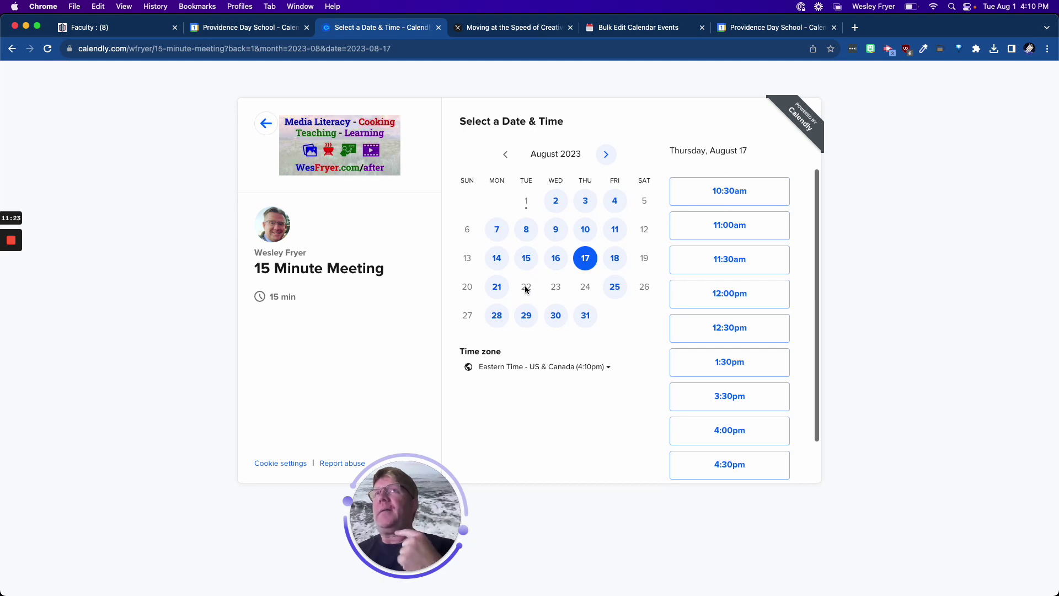
{"action": "left_click", "coordinate": [218, 28]}
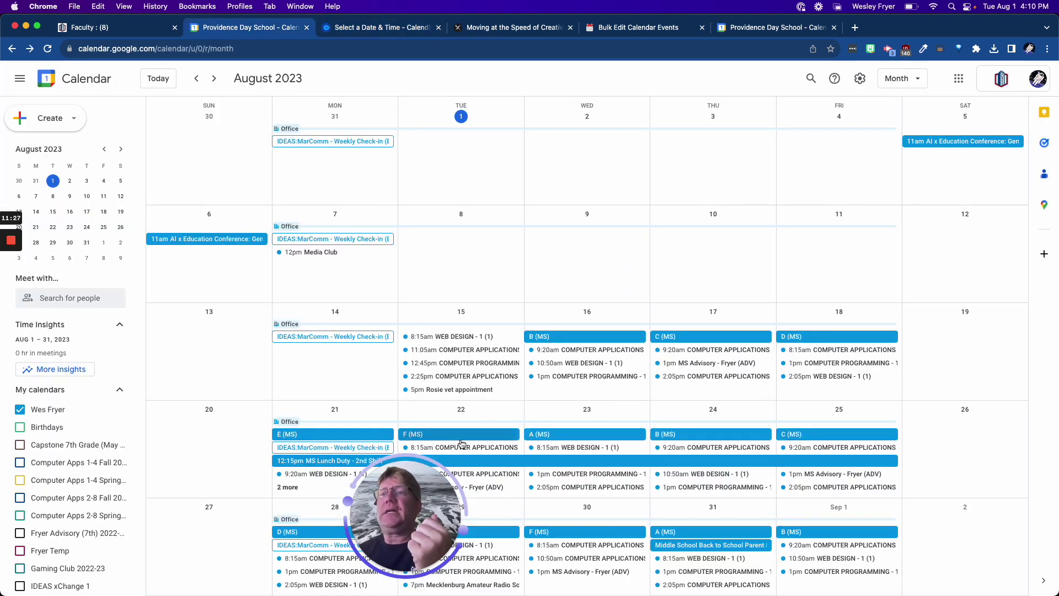
Change the August 21–25 "MS Lunch Duty - 2nd Shift" event to Free and save it.
{"action": "left_click_drag", "start_coordinate": [403, 483], "coordinate": [204, 484]}
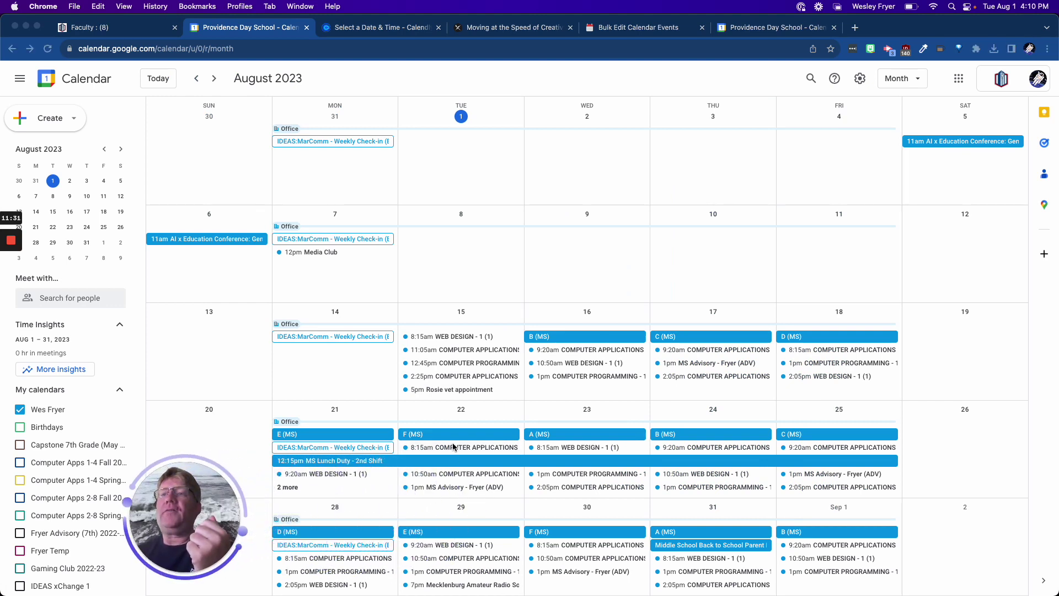
{"action": "left_click", "coordinate": [434, 465]}
{"action": "left_click", "coordinate": [433, 465]}
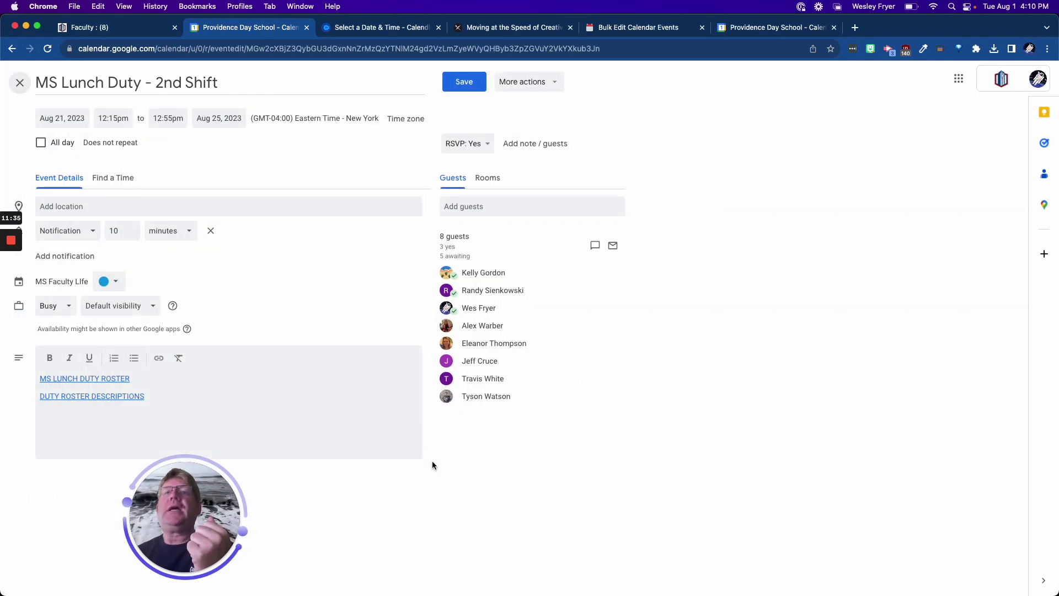
{"action": "left_click", "coordinate": [53, 313]}
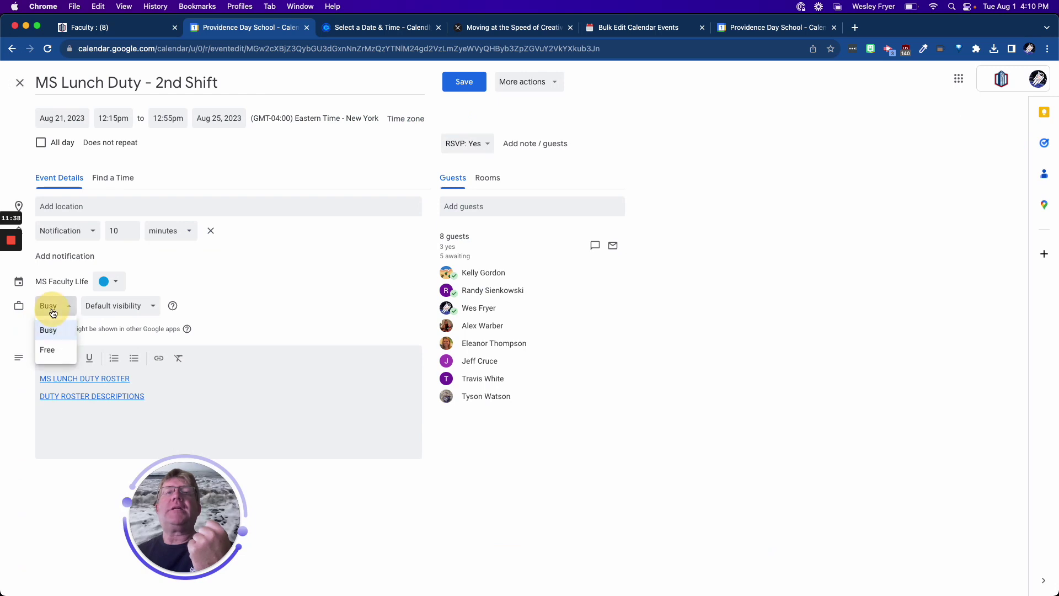
{"action": "left_click", "coordinate": [60, 352]}
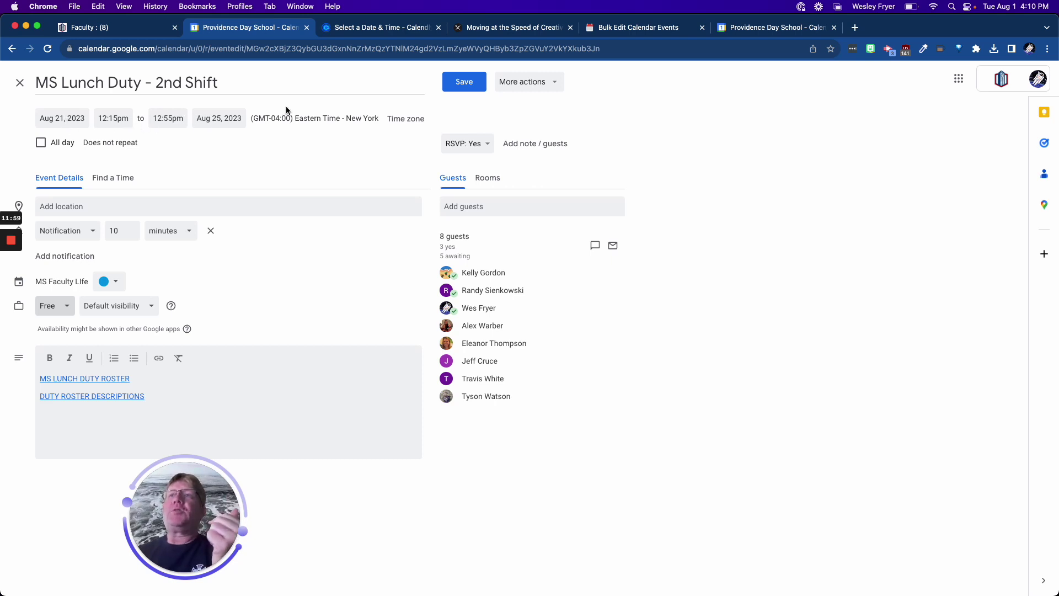
{"action": "left_click", "coordinate": [459, 88]}
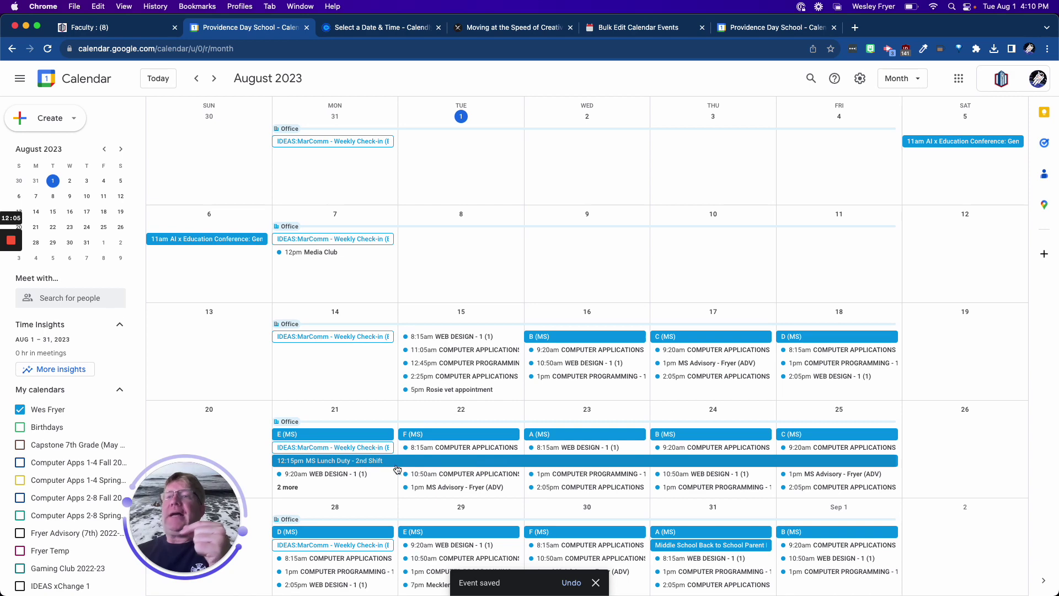
Reload Calendly and check open slots on August 22, 23, 24 and in September.
{"action": "left_click", "coordinate": [389, 33]}
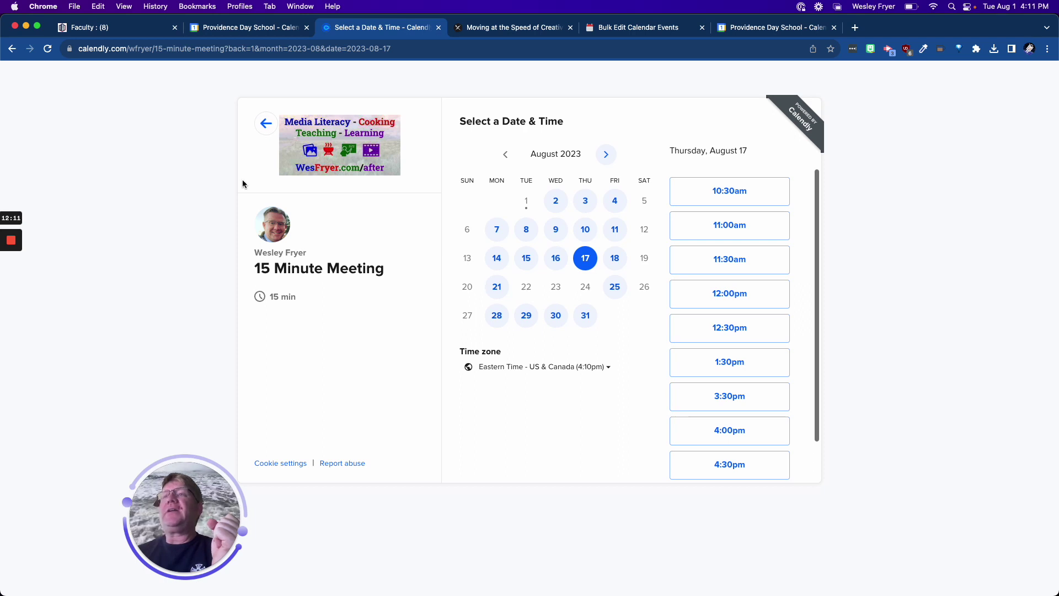
{"action": "left_click", "coordinate": [47, 50]}
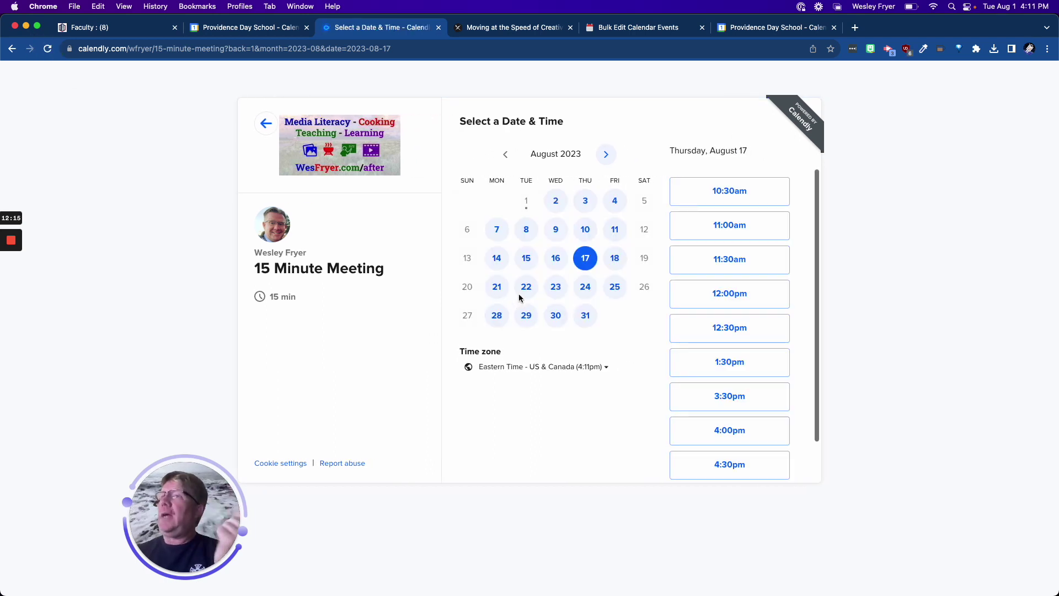
{"action": "left_click", "coordinate": [528, 293]}
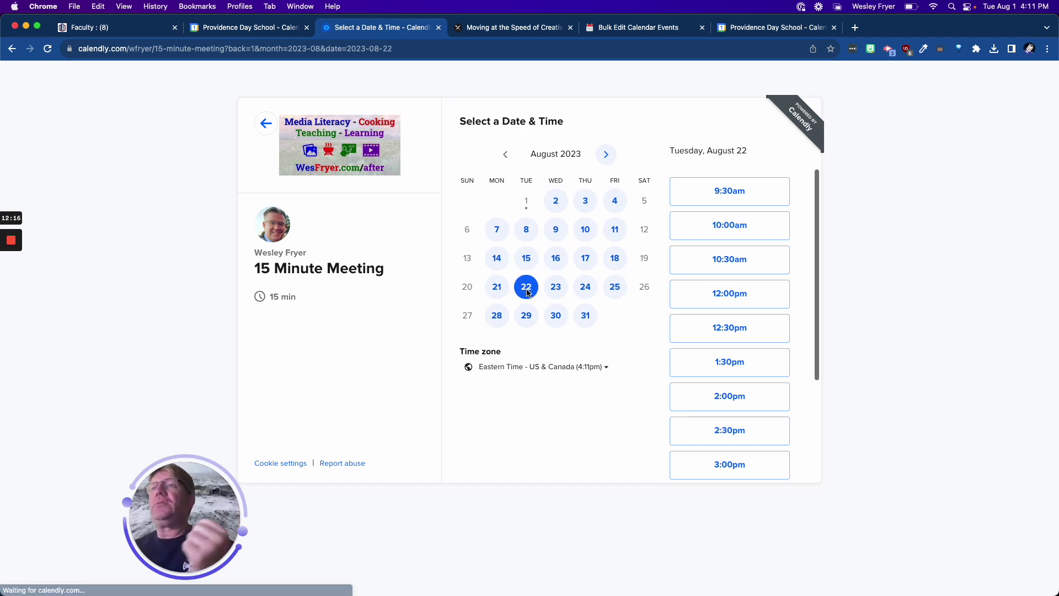
{"action": "left_click", "coordinate": [556, 288]}
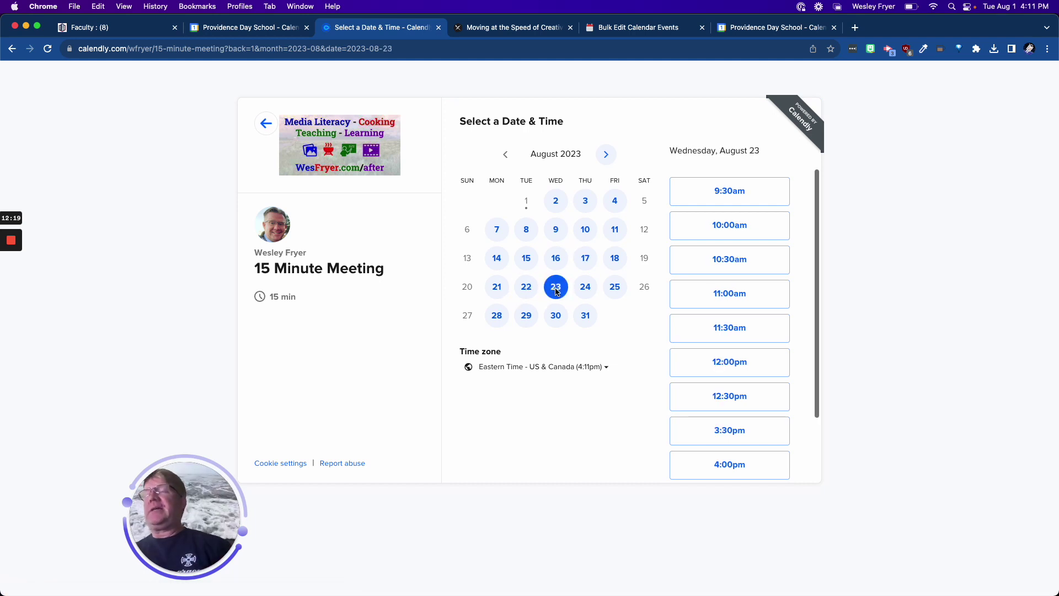
{"action": "left_click", "coordinate": [585, 289]}
{"action": "left_click", "coordinate": [606, 154]}
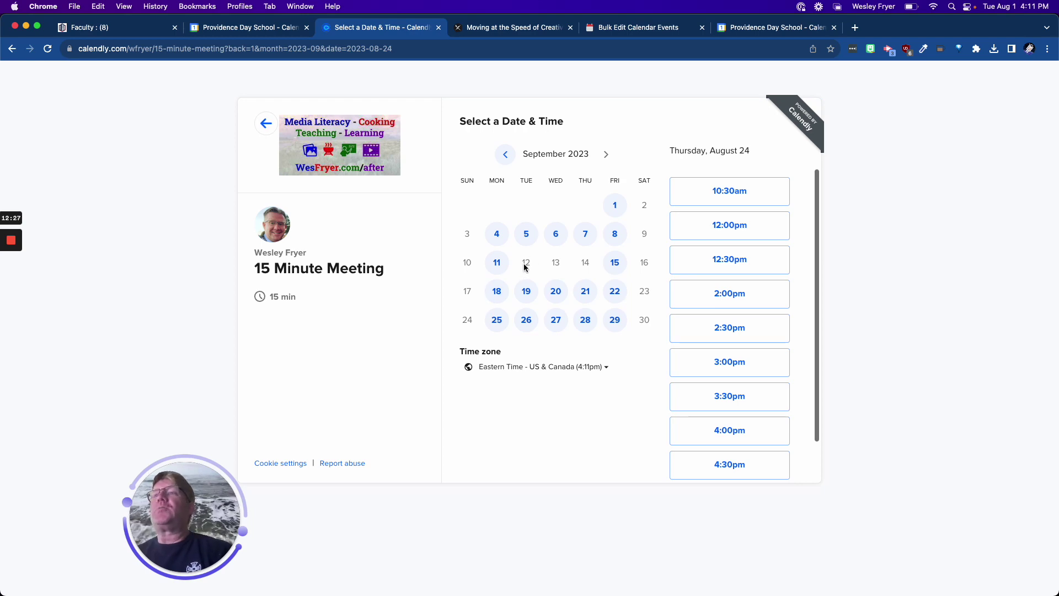
{"action": "left_click", "coordinate": [260, 27]}
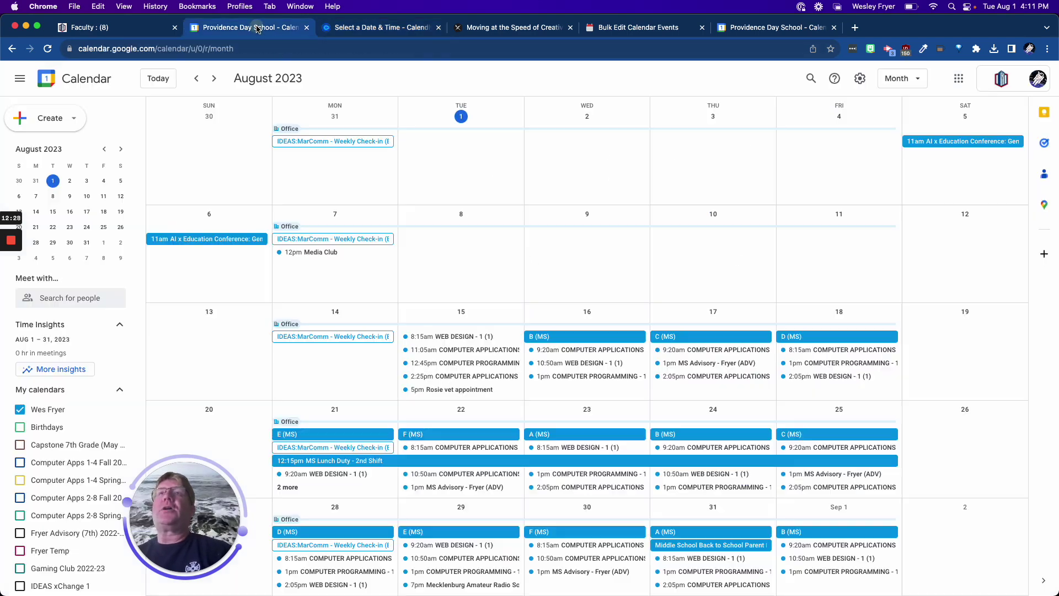
Mark the September 11–15 MS Lunch Duty - 2nd Shift event Free, then reload Calendly.
{"action": "left_click", "coordinate": [213, 79]}
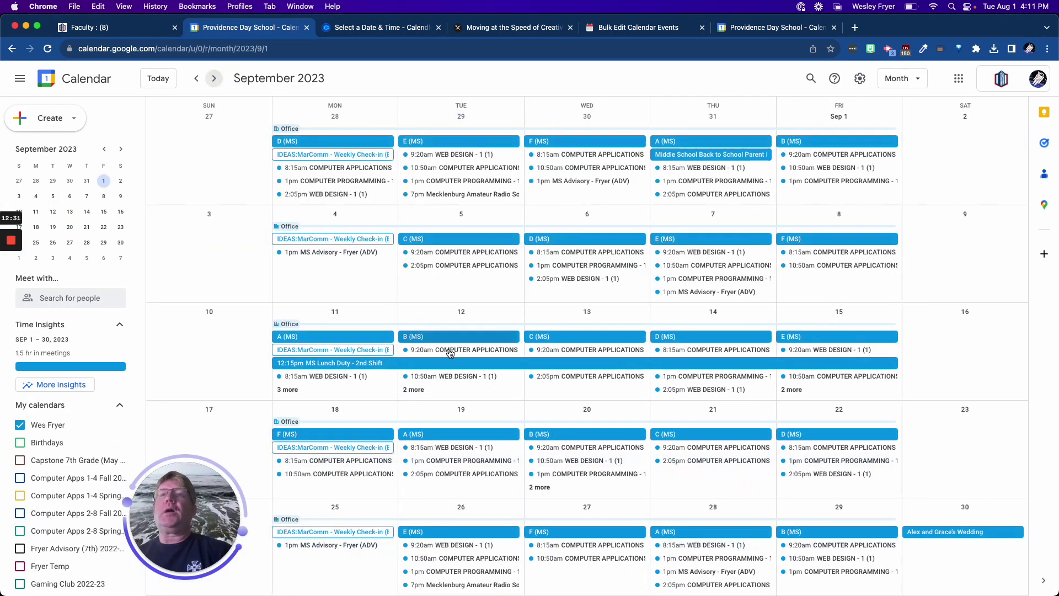
{"action": "left_click", "coordinate": [427, 367]}
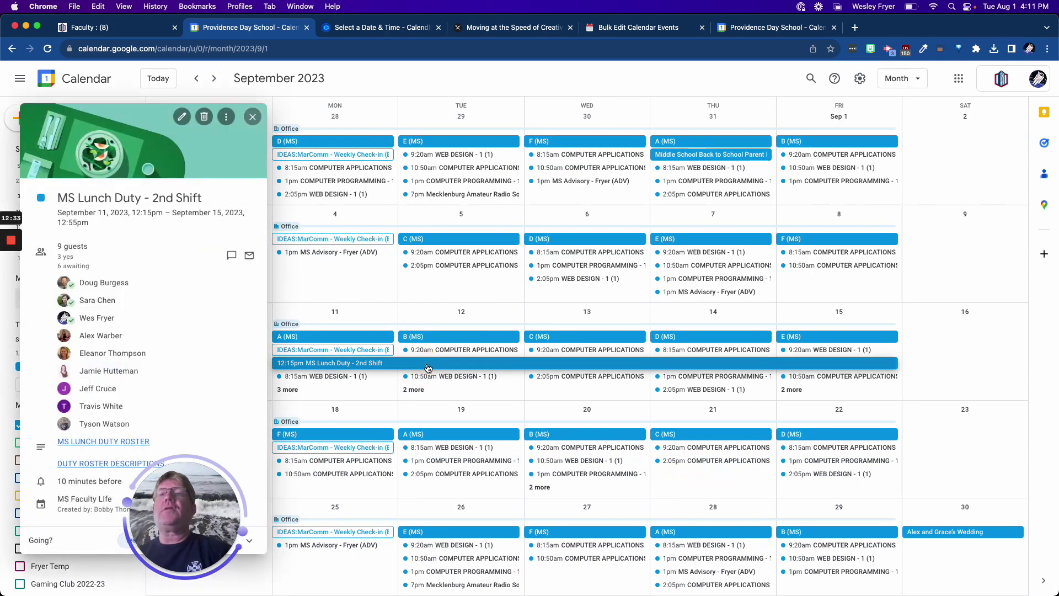
{"action": "left_click", "coordinate": [181, 116]}
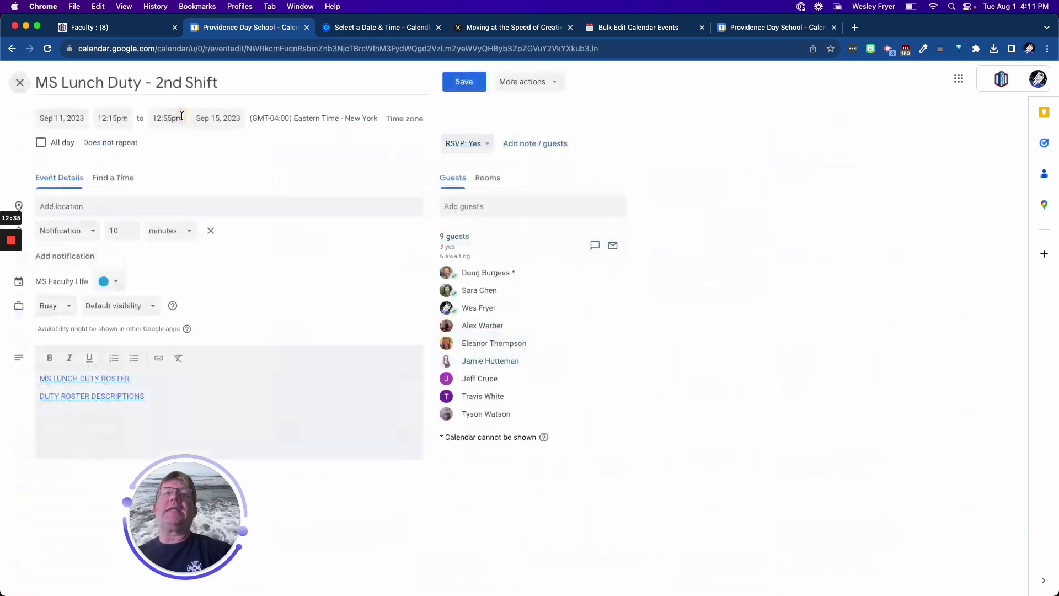
{"action": "left_click", "coordinate": [68, 314]}
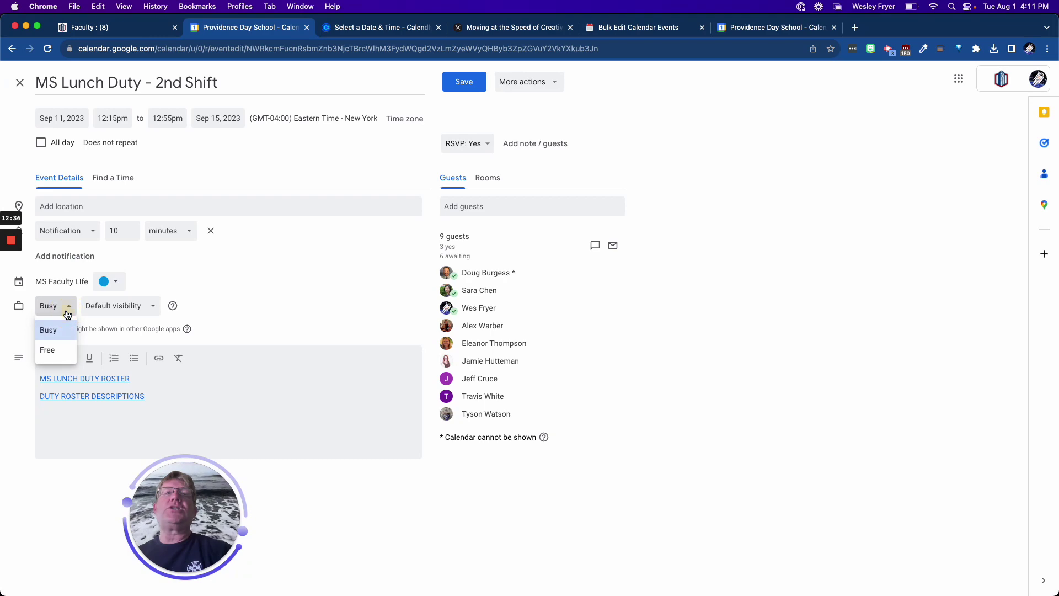
{"action": "left_click", "coordinate": [57, 350]}
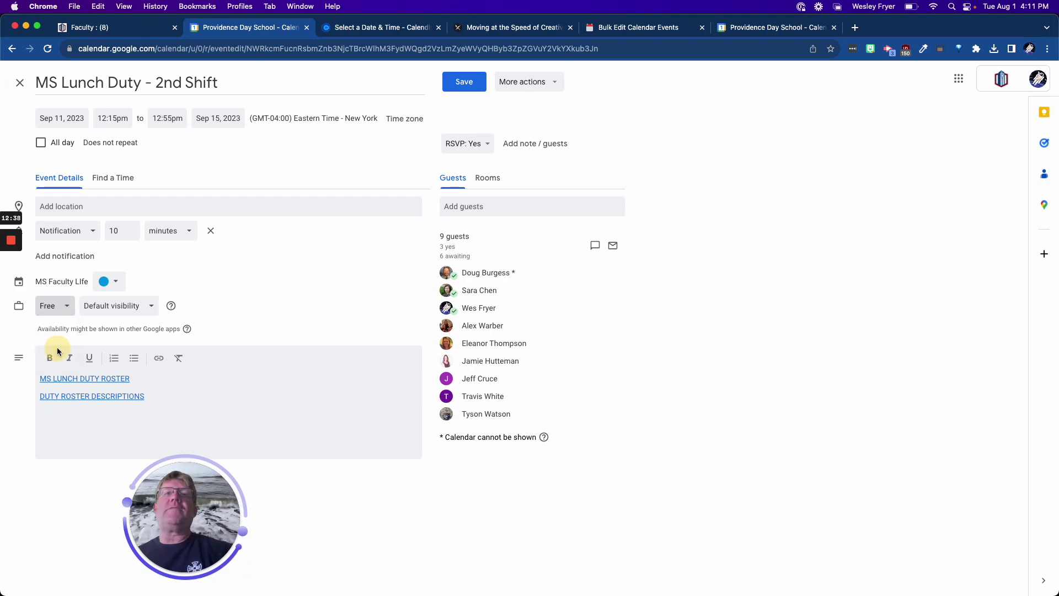
{"action": "left_click", "coordinate": [455, 81]}
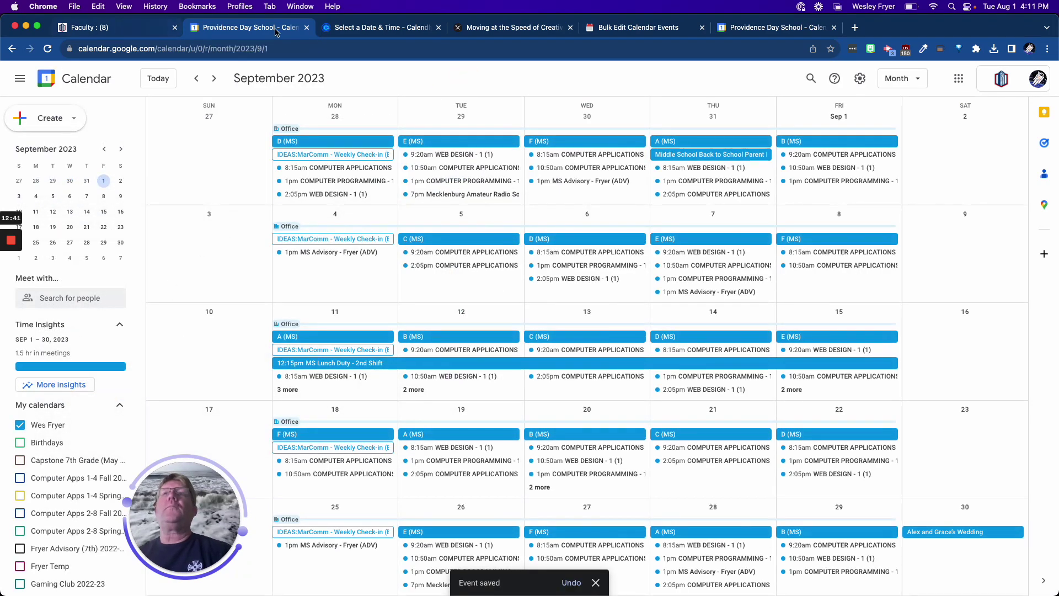
{"action": "left_click", "coordinate": [331, 27]}
{"action": "left_click", "coordinate": [48, 49]}
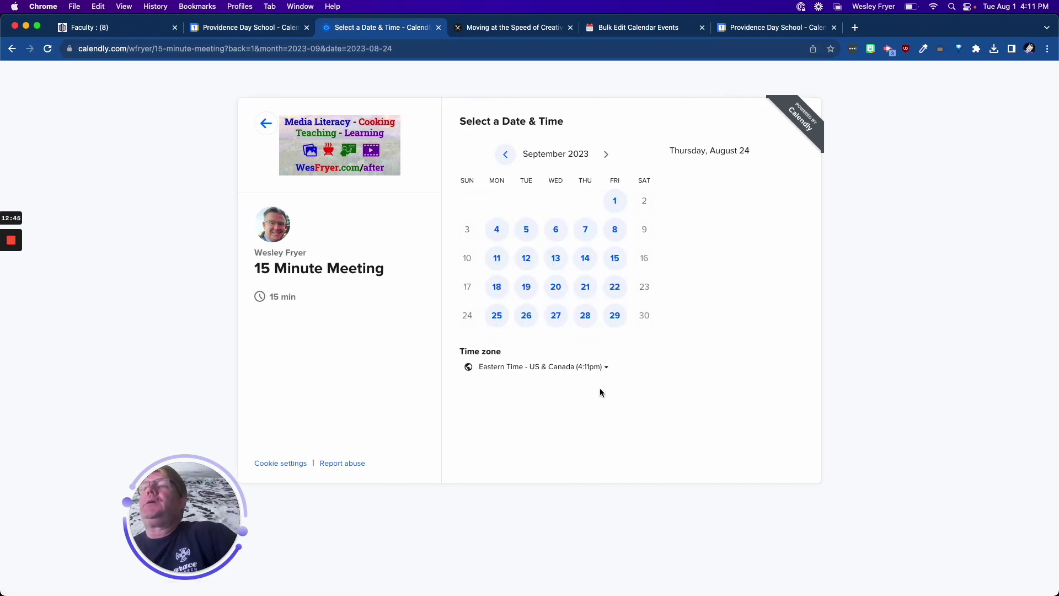
Check open slots on September 29, 15, 8, 7, 6 and 5, then return to the meeting list.
{"action": "left_click", "coordinate": [616, 317]}
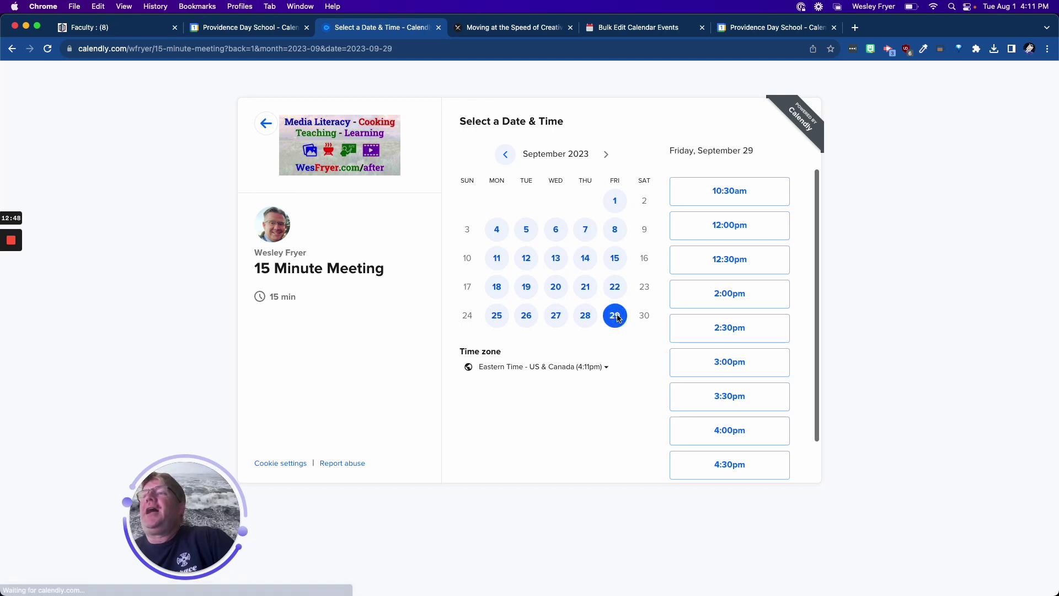
{"action": "left_click", "coordinate": [616, 259]}
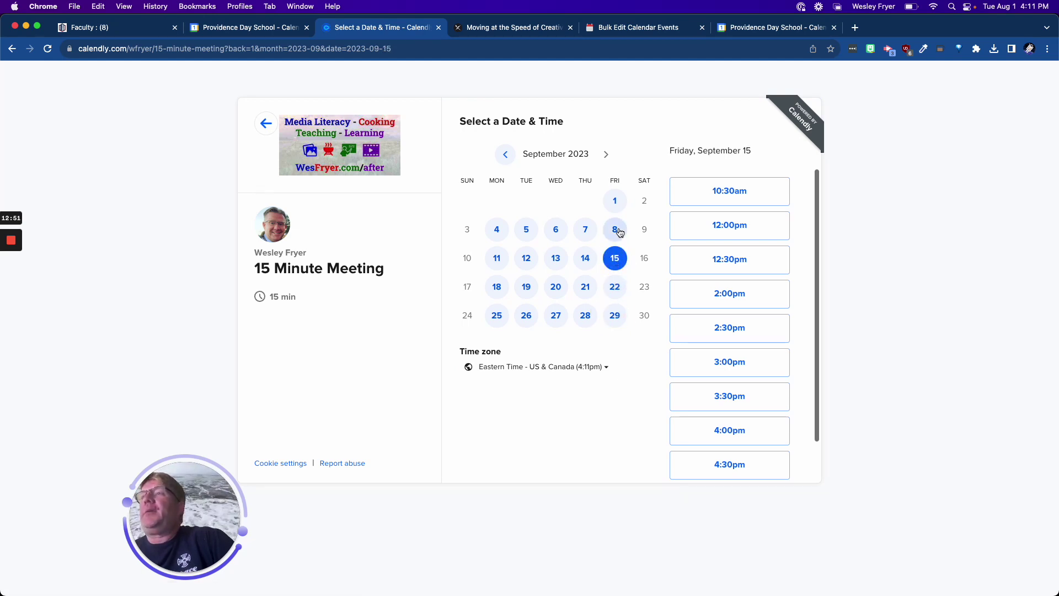
{"action": "left_click", "coordinate": [618, 231]}
{"action": "left_click", "coordinate": [584, 230]}
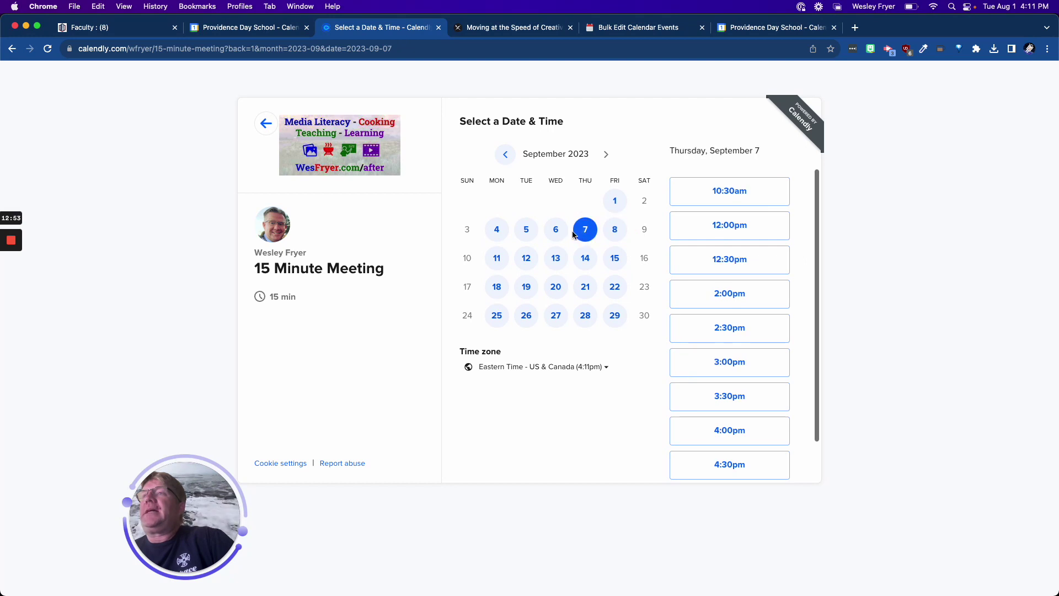
{"action": "left_click", "coordinate": [556, 231]}
{"action": "left_click", "coordinate": [527, 232]}
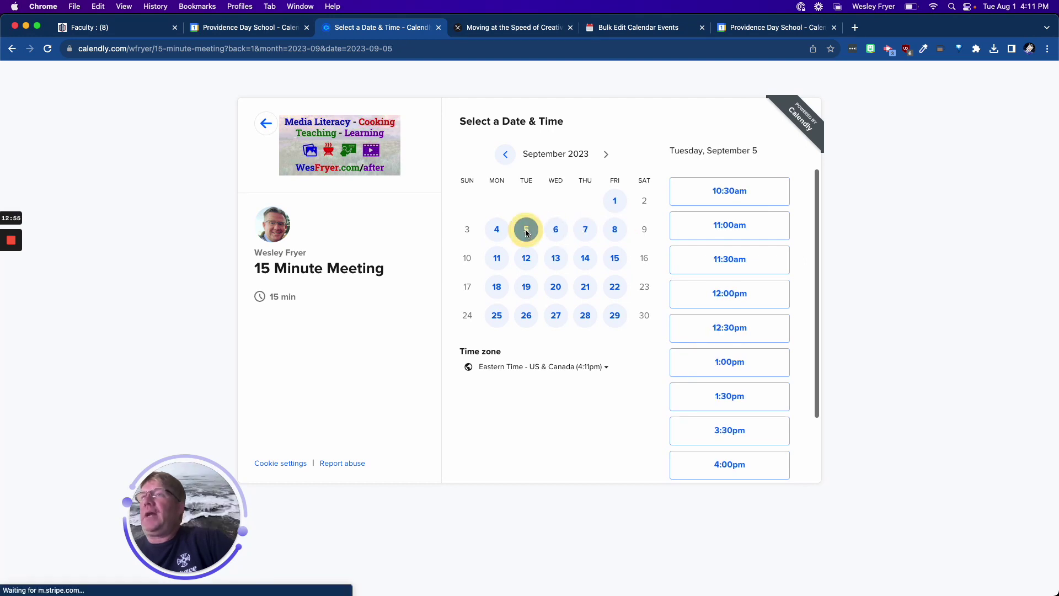
{"action": "left_click", "coordinate": [263, 121]}
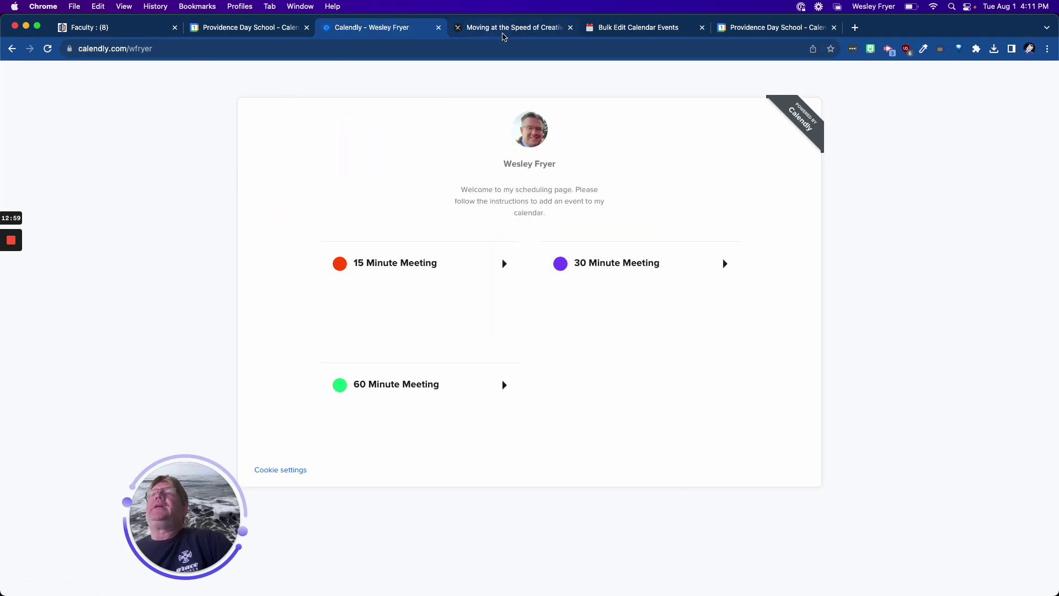
Switch from the blog post to Preview showing the Import Blackbaud Class Calendar title image.
{"action": "left_click", "coordinate": [530, 24]}
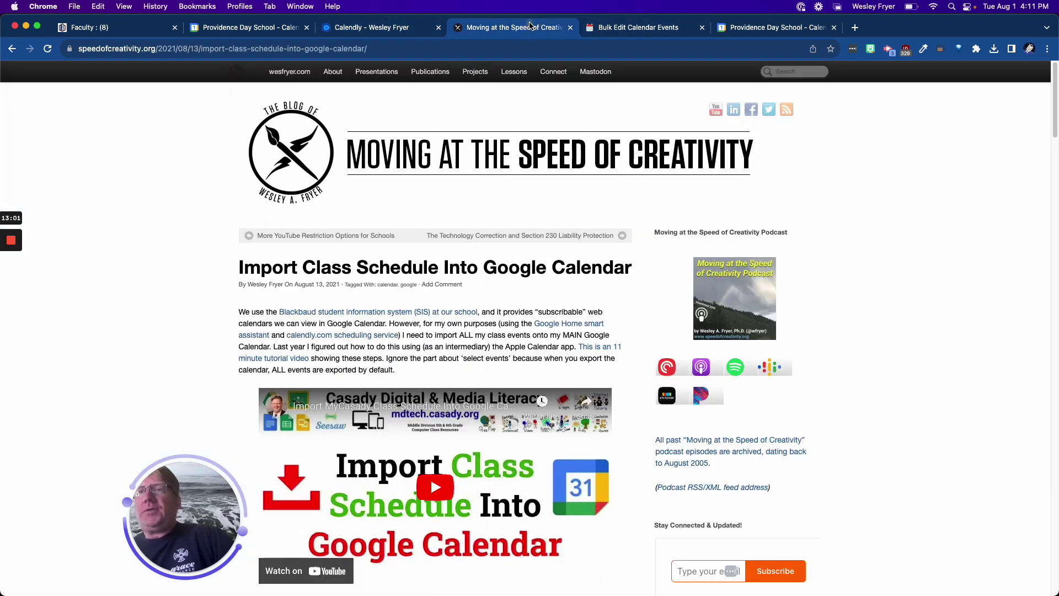
{"action": "key", "text": "super+Tab"}
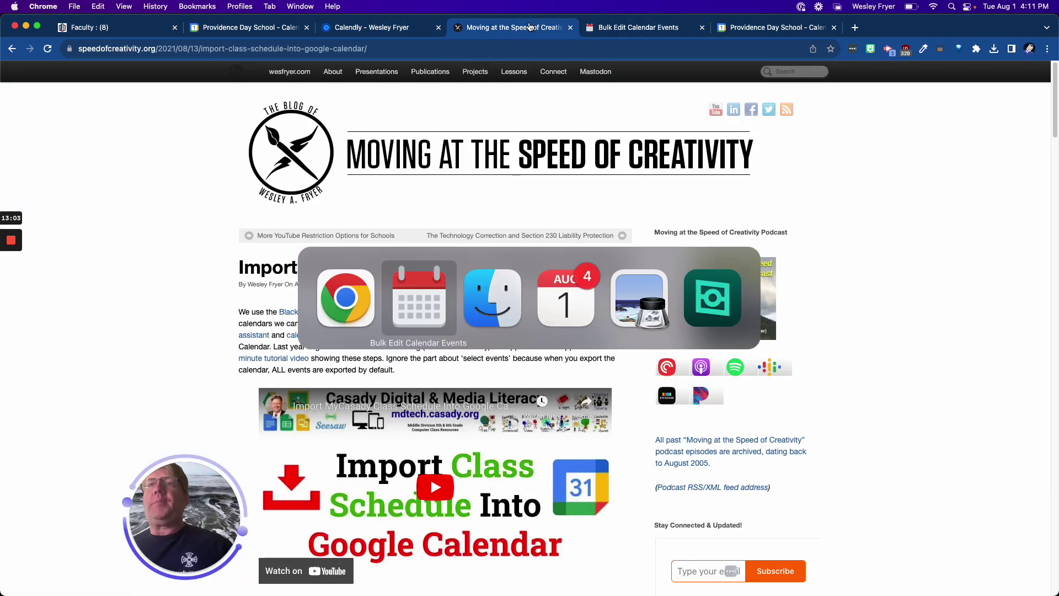
{"action": "key", "text": "super+Tab"}
{"action": "key", "text": "super+Tab"}
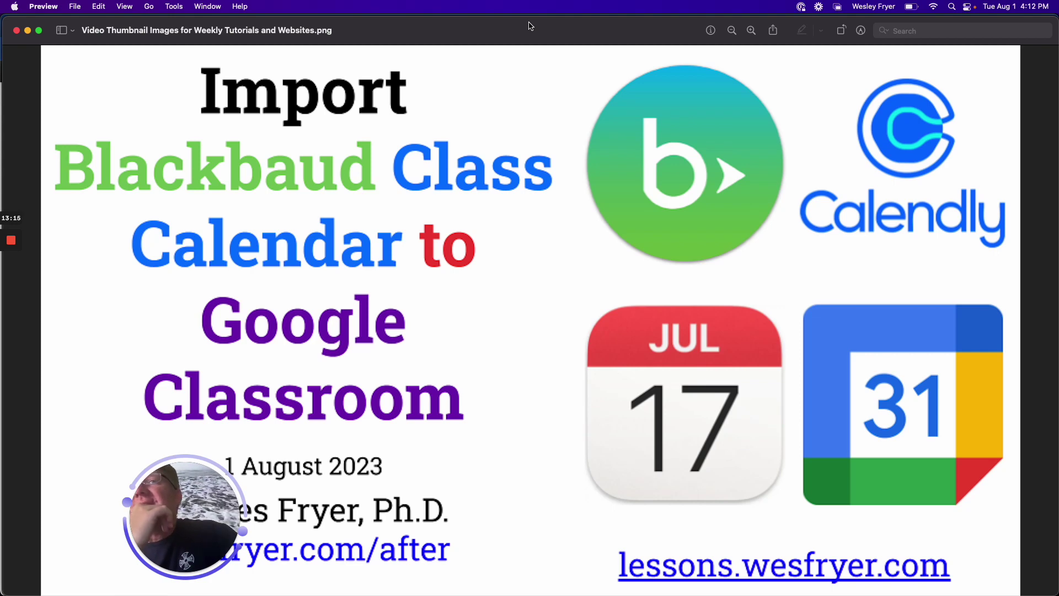
{"action": "mouse_move", "coordinate": [2, 296]}
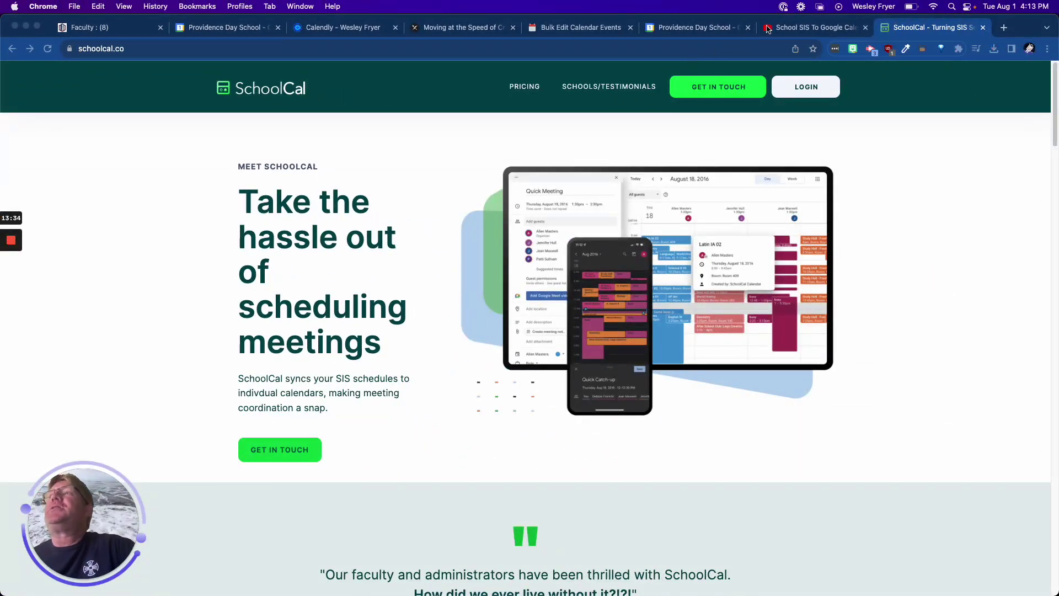
{"action": "left_click", "coordinate": [813, 30]}
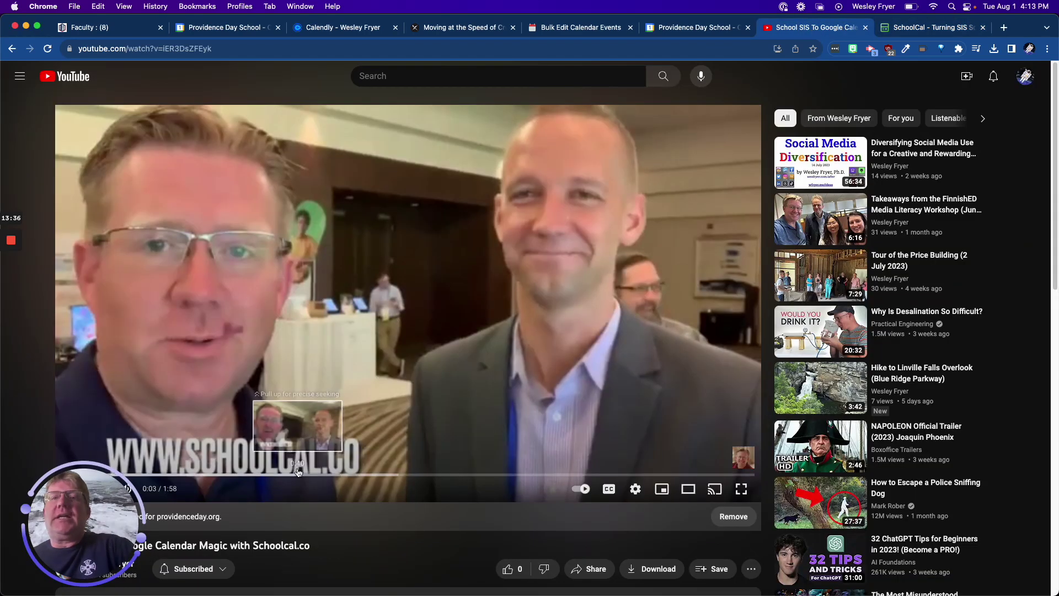
{"action": "left_click_drag", "start_coordinate": [120, 511], "coordinate": [503, 478]}
{"action": "scroll", "coordinate": [324, 402], "scroll_direction": "down", "scroll_amount": 2}
{"action": "scroll", "coordinate": [324, 401], "scroll_direction": "down", "scroll_amount": 1}
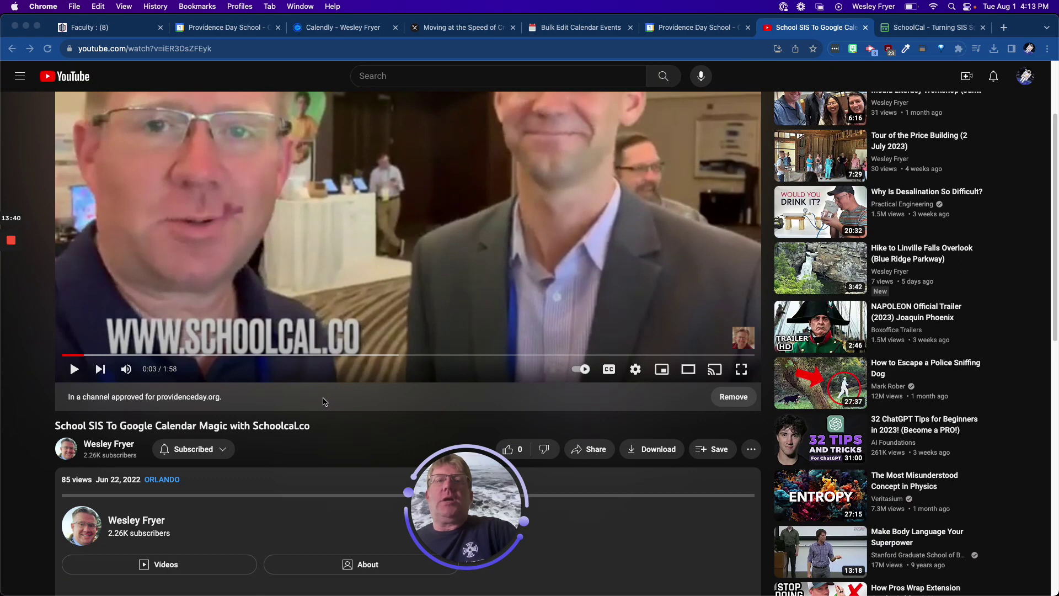
{"action": "scroll", "coordinate": [324, 401], "scroll_direction": "up", "scroll_amount": 3}
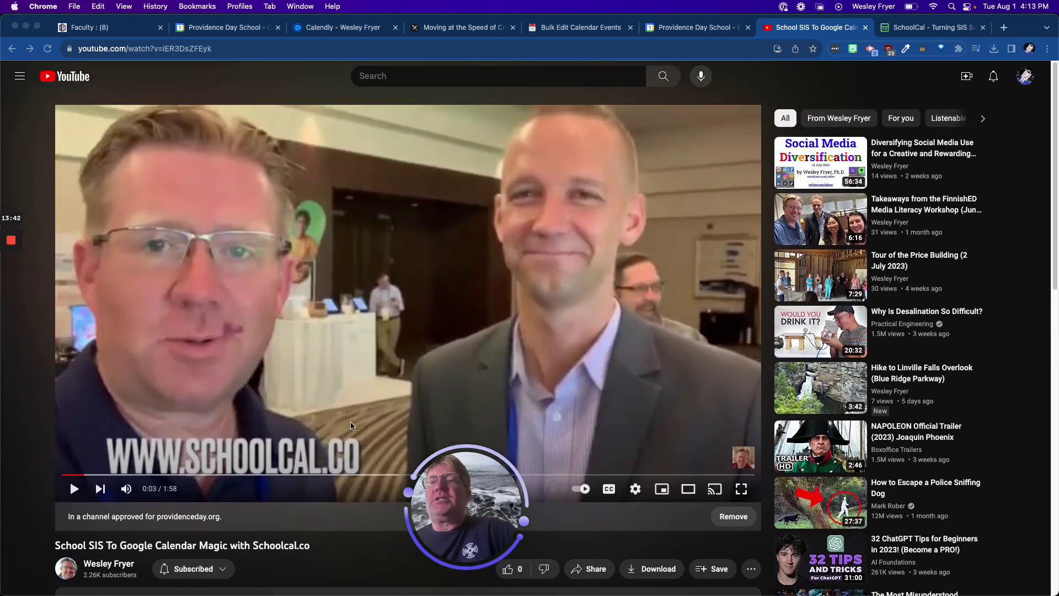
{"action": "left_click_drag", "start_coordinate": [447, 493], "coordinate": [90, 534]}
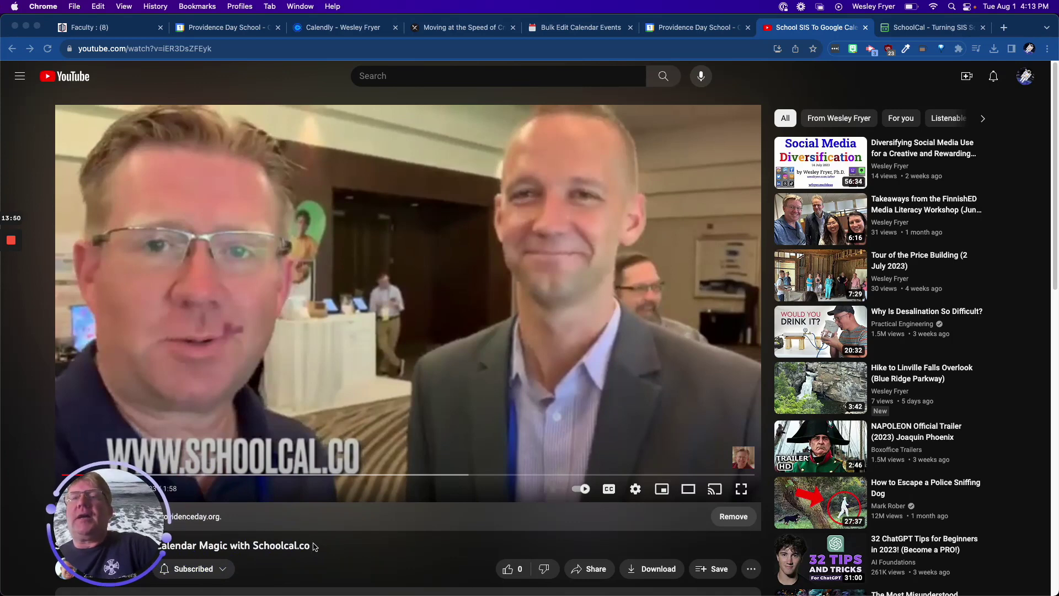
{"action": "left_click", "coordinate": [905, 28]}
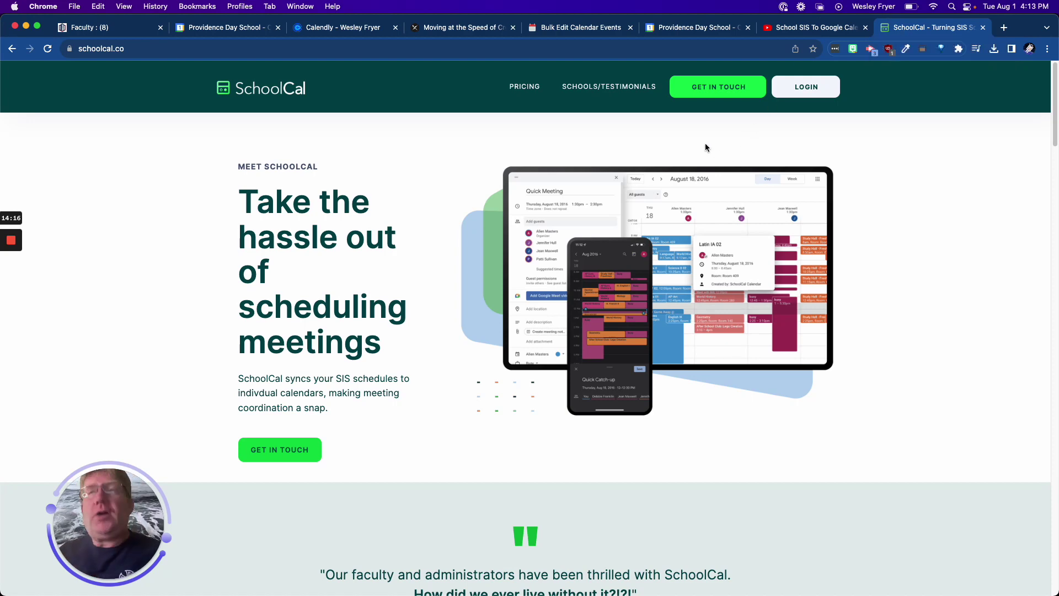
Bring Preview's "Import Blackbaud Class Calendar to Google Classroom" title image to the front.
{"action": "key", "text": "super+Tab"}
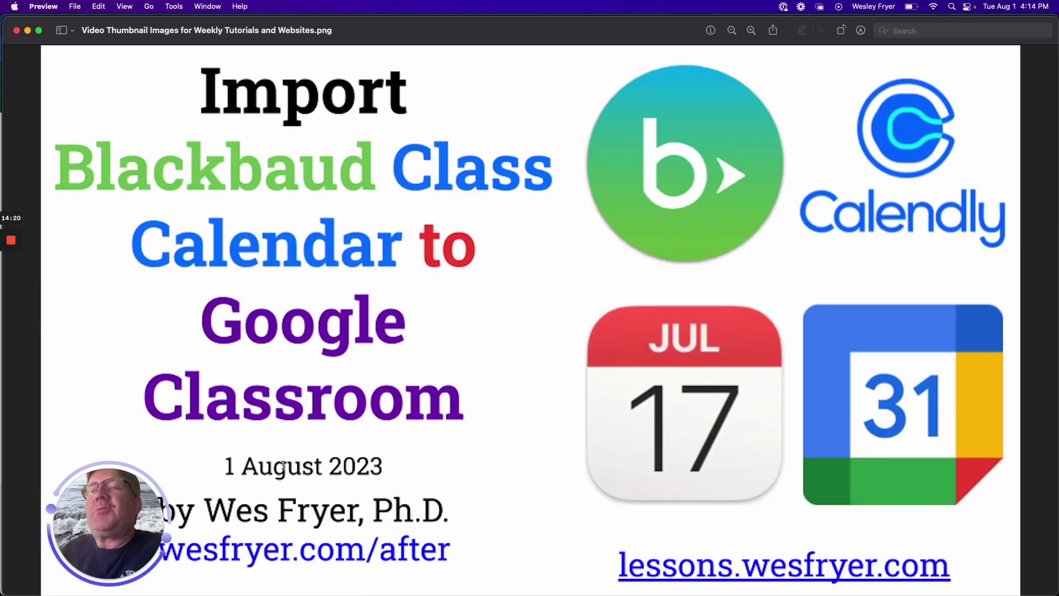
{"action": "left_click", "coordinate": [109, 518]}
{"action": "left_click_drag", "start_coordinate": [108, 519], "coordinate": [118, 408]}
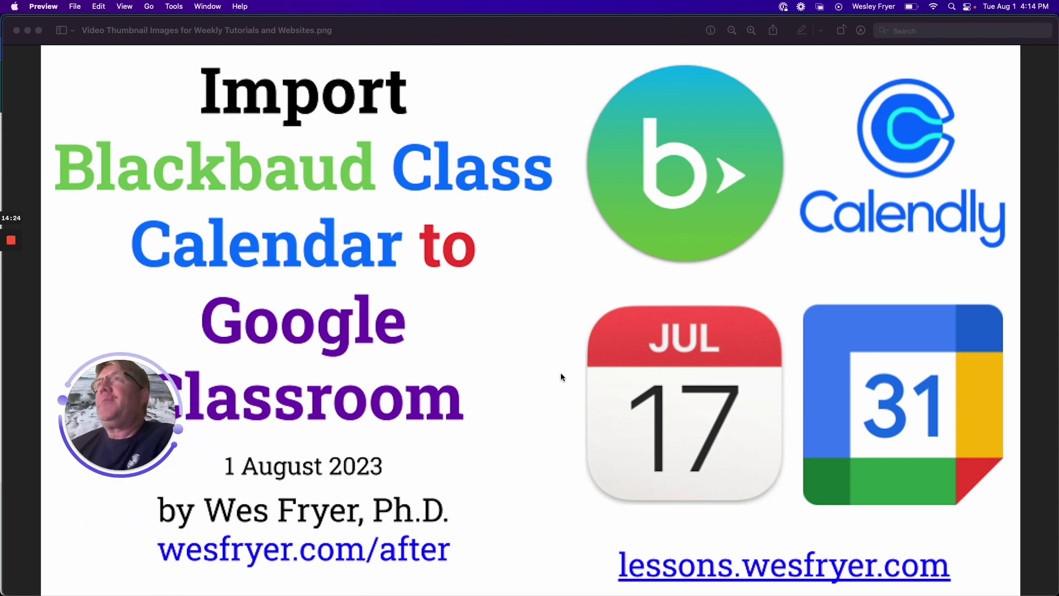